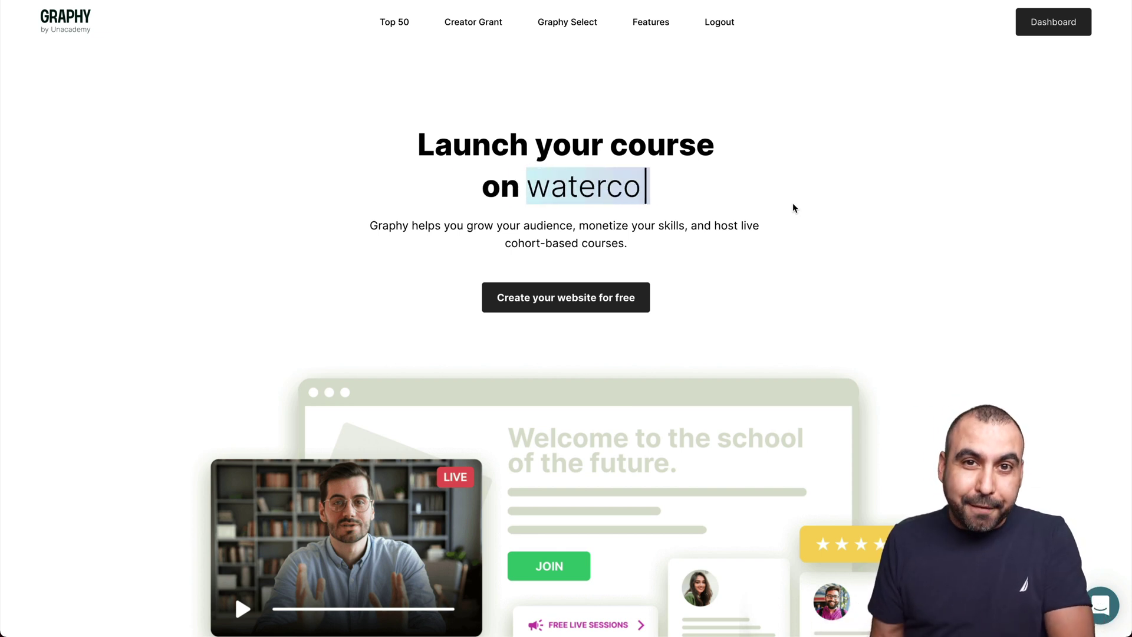
Scroll down the creator's profile to see her intro, ranking badges and community sign-up
scroll(794, 208, down, 1)
scroll(793, 207, down, 3)
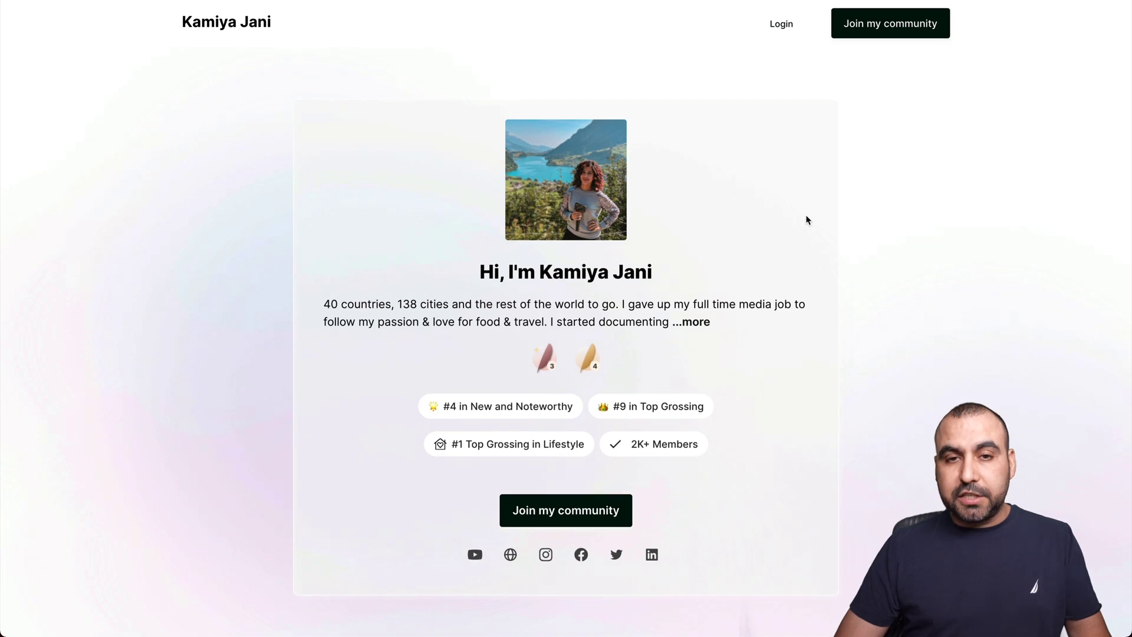
scroll(806, 219, down, 1)
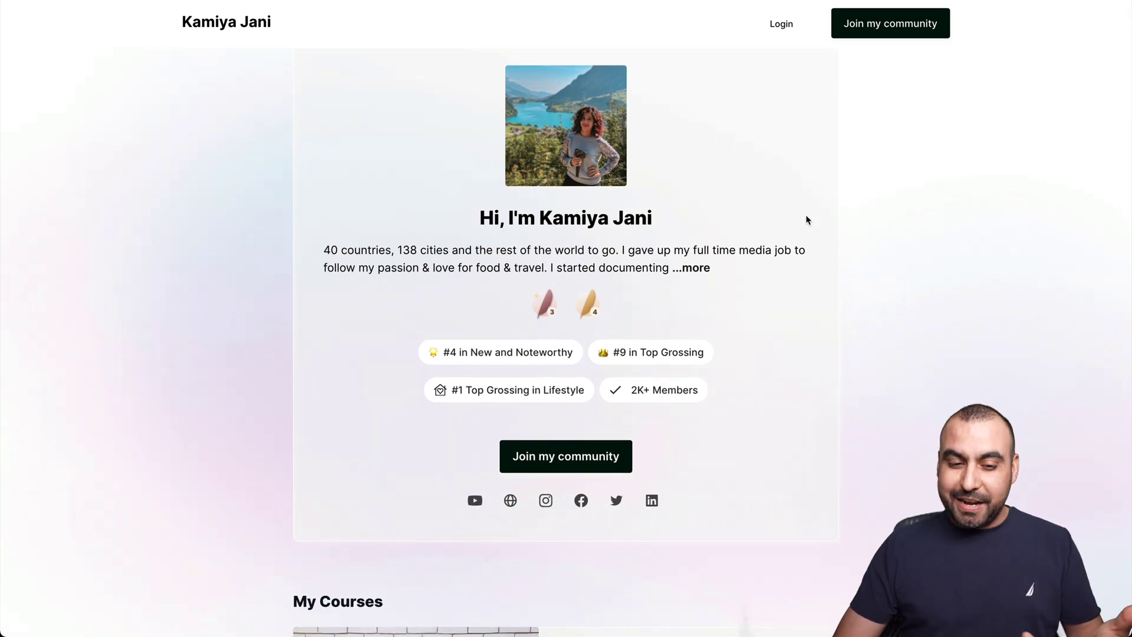
scroll(807, 219, down, 3)
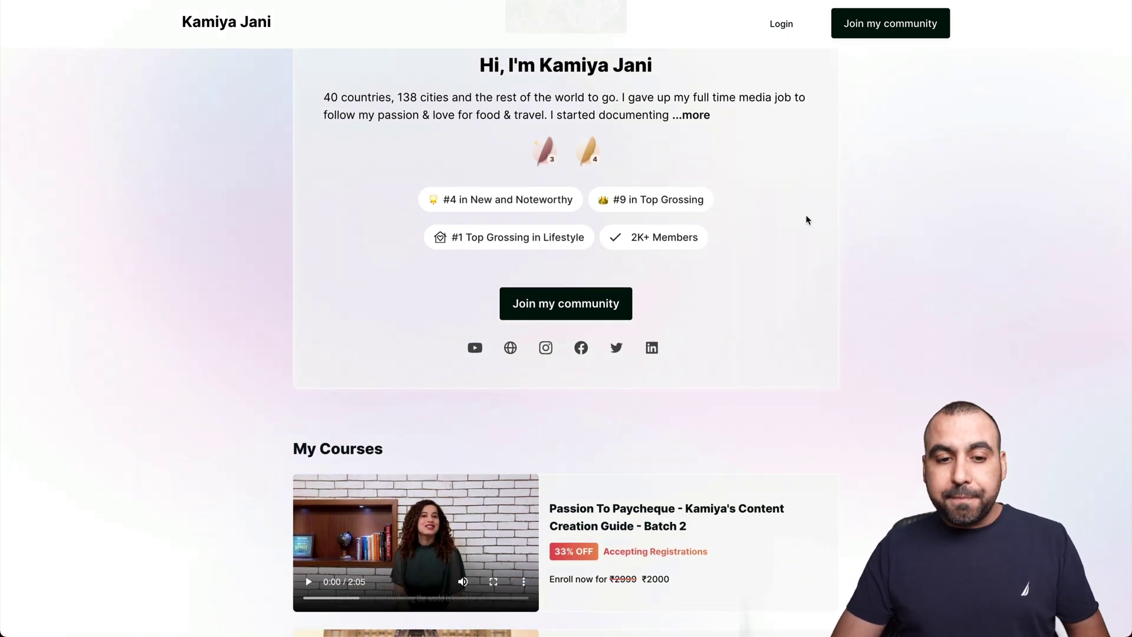
scroll(806, 220, up, 3)
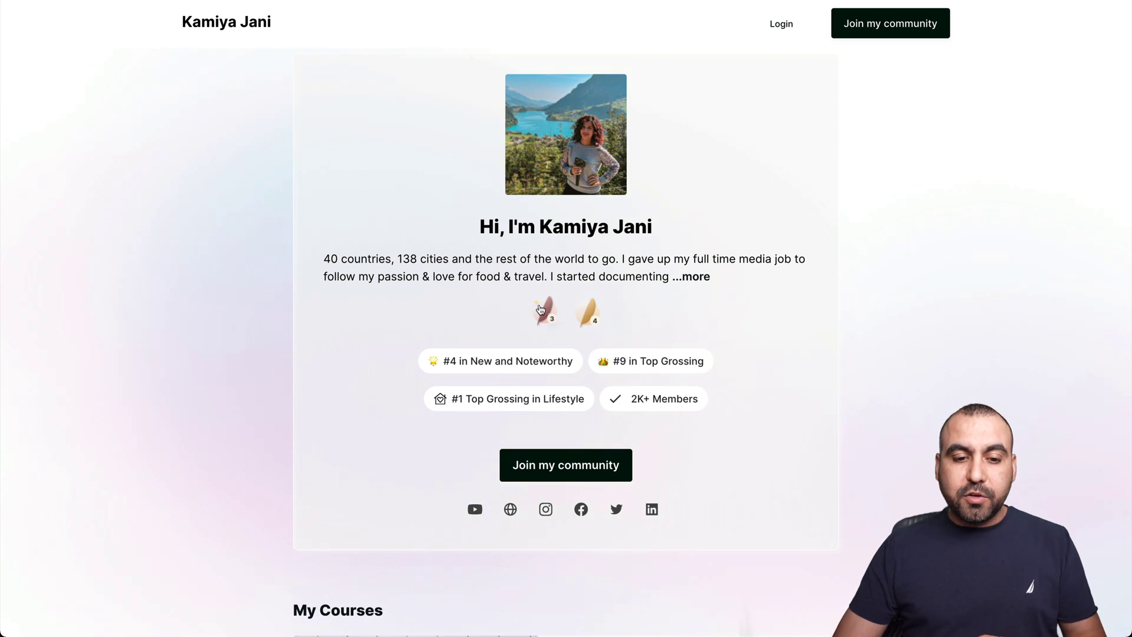
scroll(670, 296, down, 2)
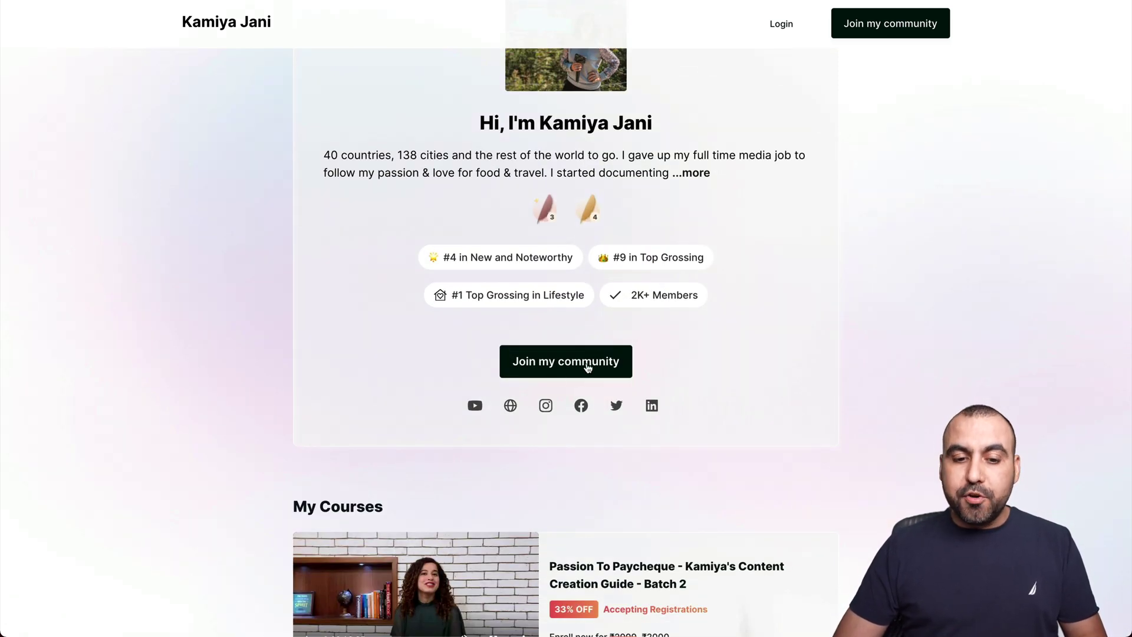
click(588, 368)
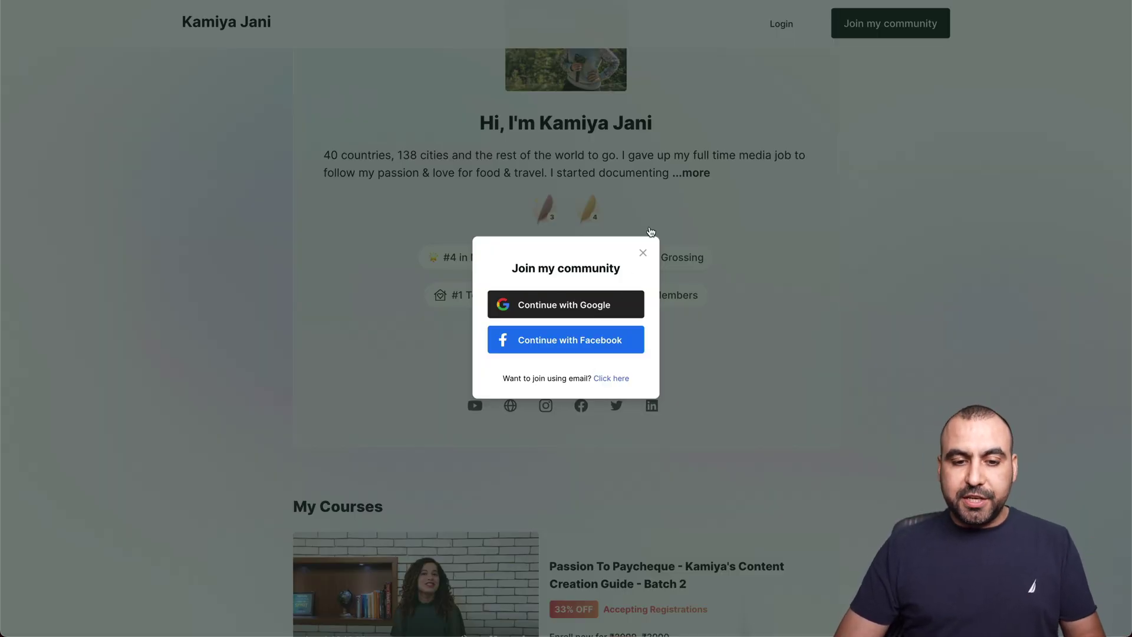
scroll(707, 377, down, 1)
click(649, 254)
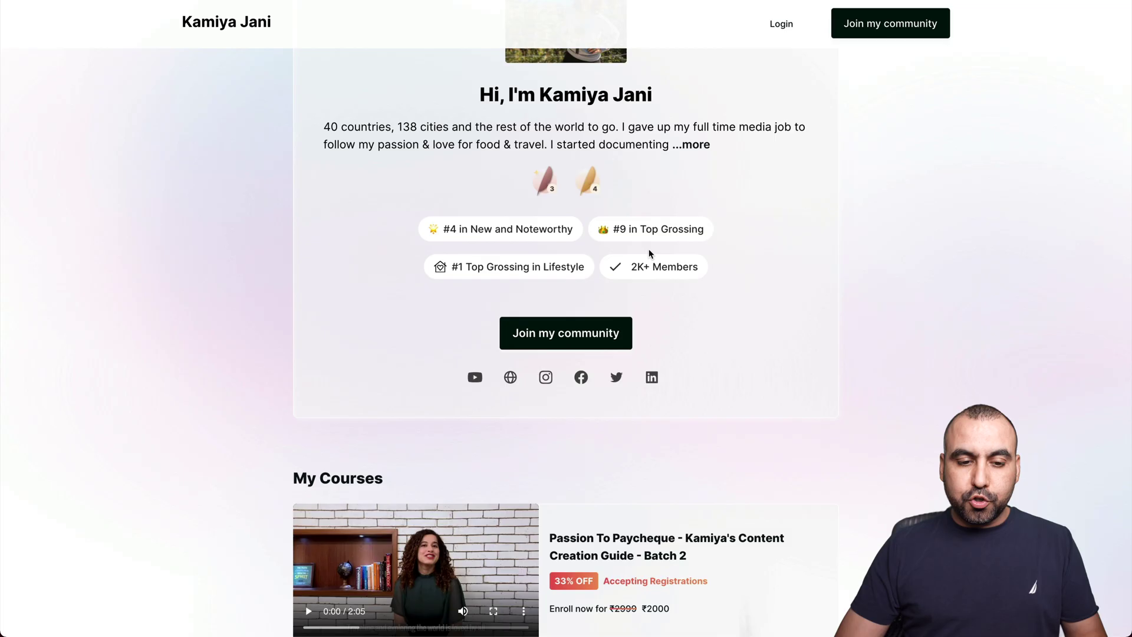
scroll(706, 368, down, 6)
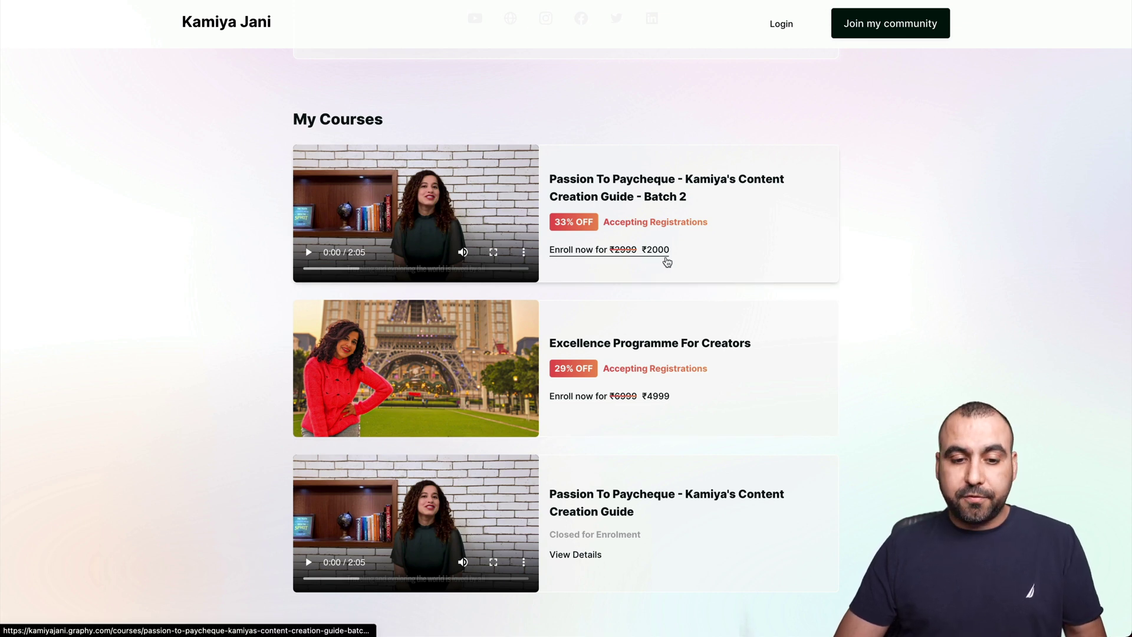
scroll(666, 261, down, 1)
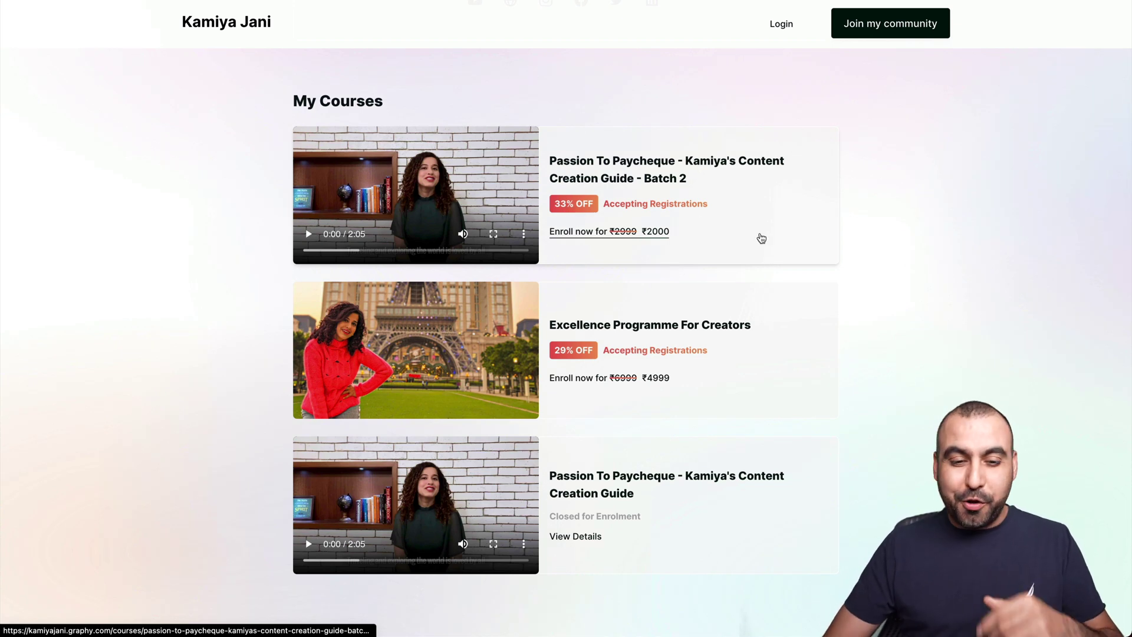
scroll(761, 238, down, 5)
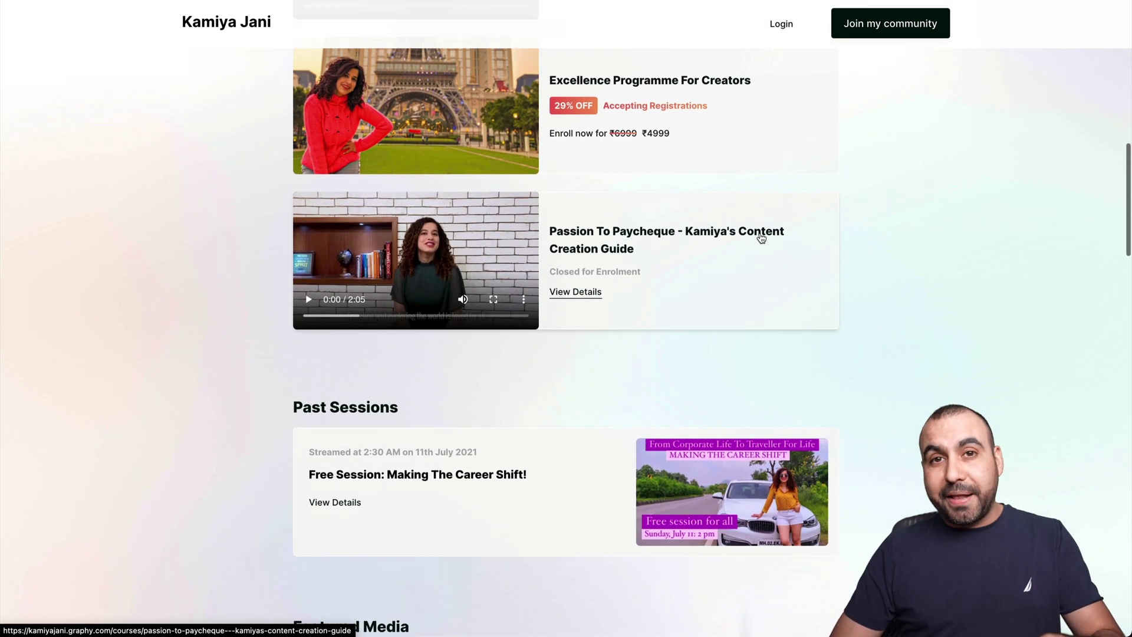
scroll(761, 237, down, 4)
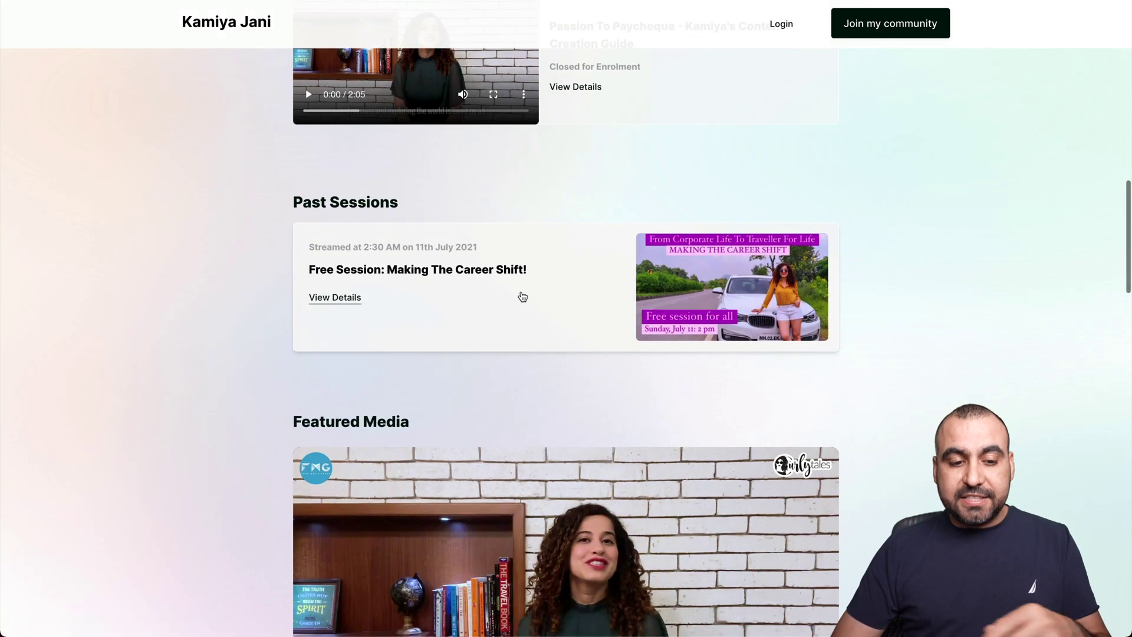
scroll(522, 296, down, 15)
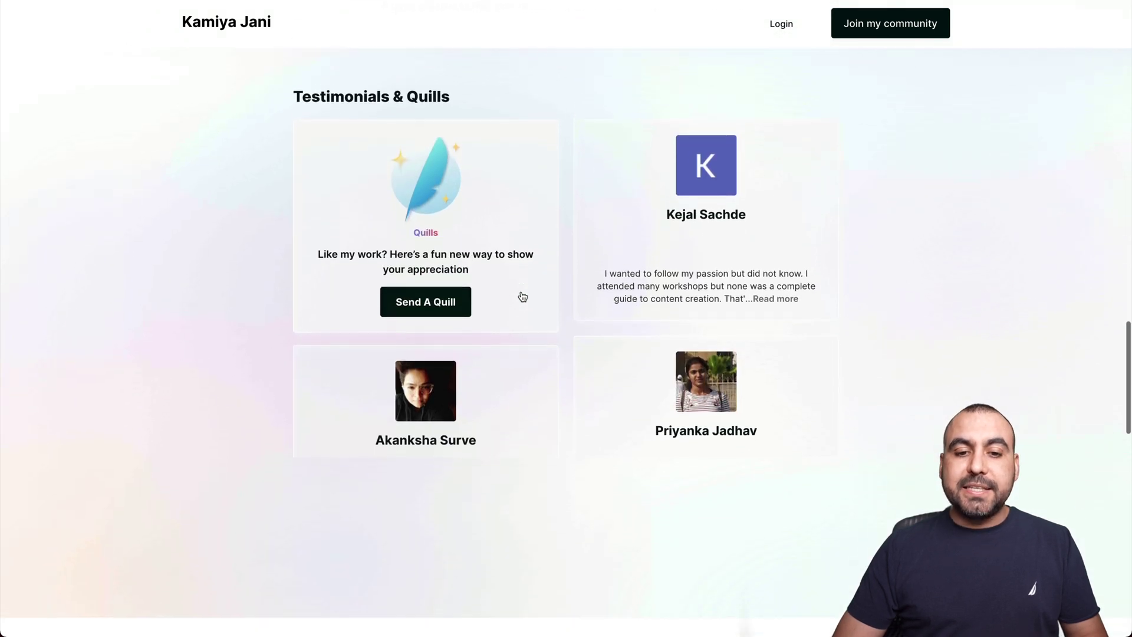
scroll(522, 296, down, 1)
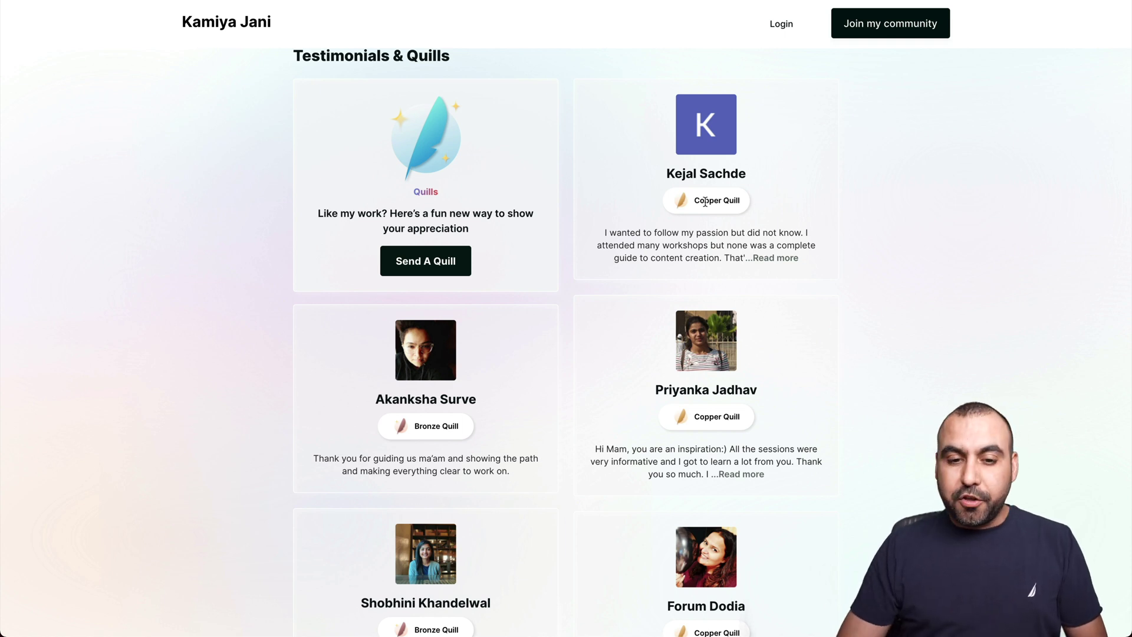
scroll(536, 446, down, 10)
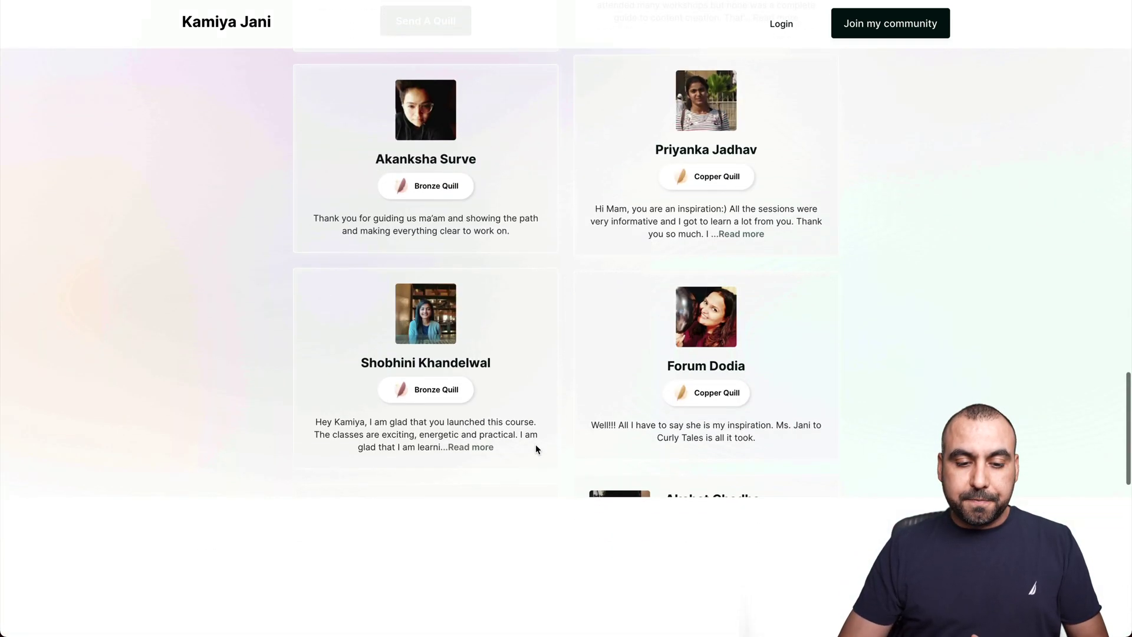
scroll(535, 449, down, 8)
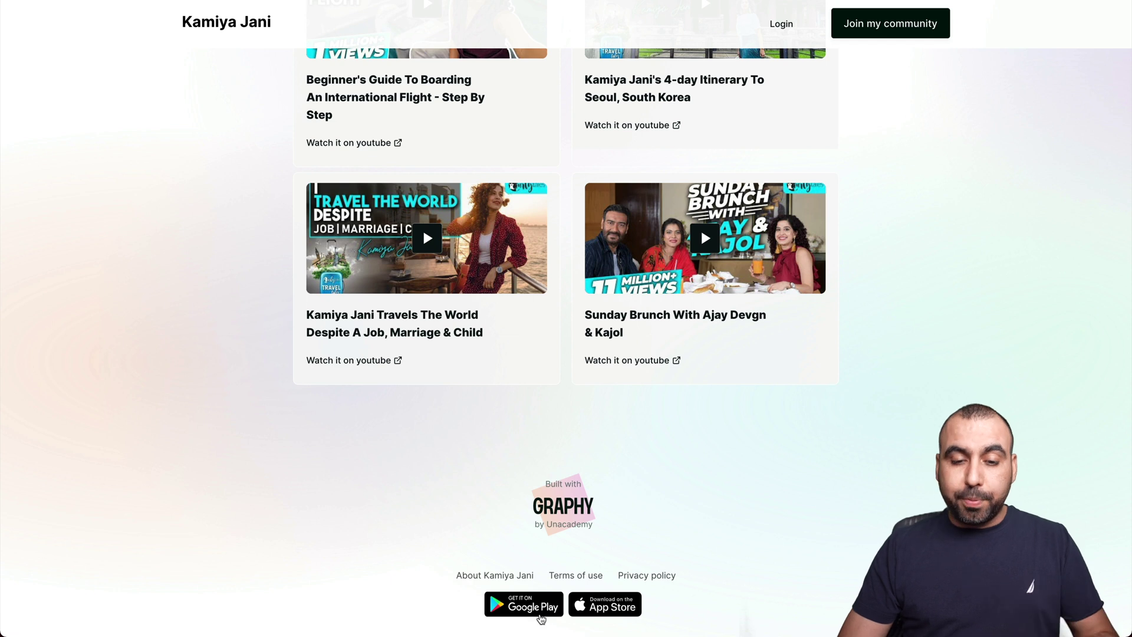
scroll(693, 526, up, 15)
scroll(692, 526, up, 10)
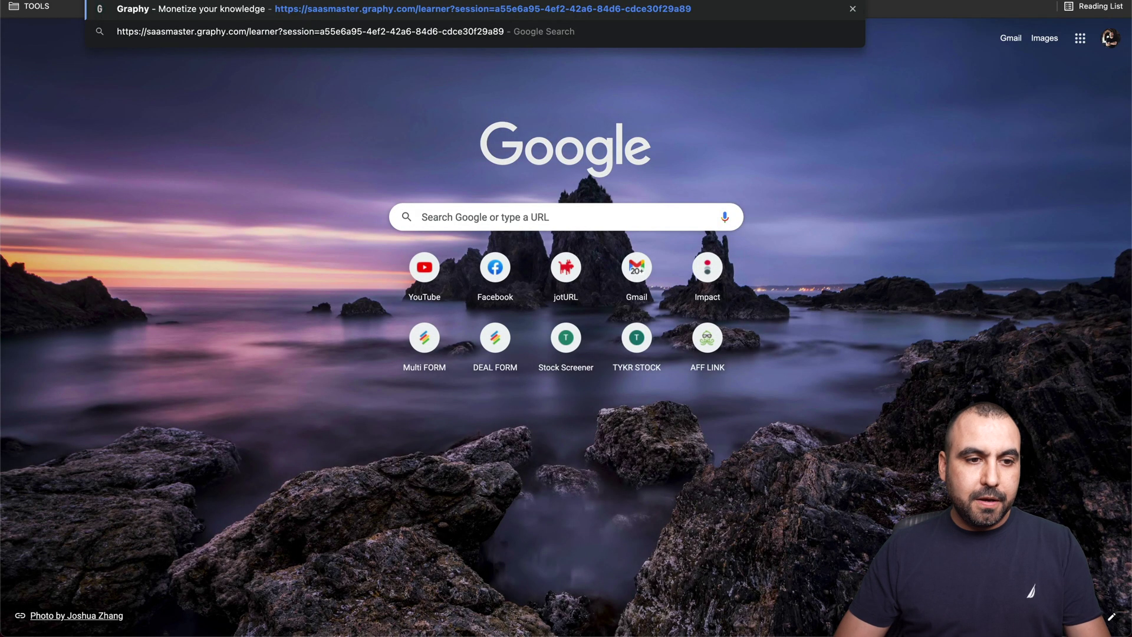
Load your own graphy.com creator site and go to its dashboard
key(Escape)
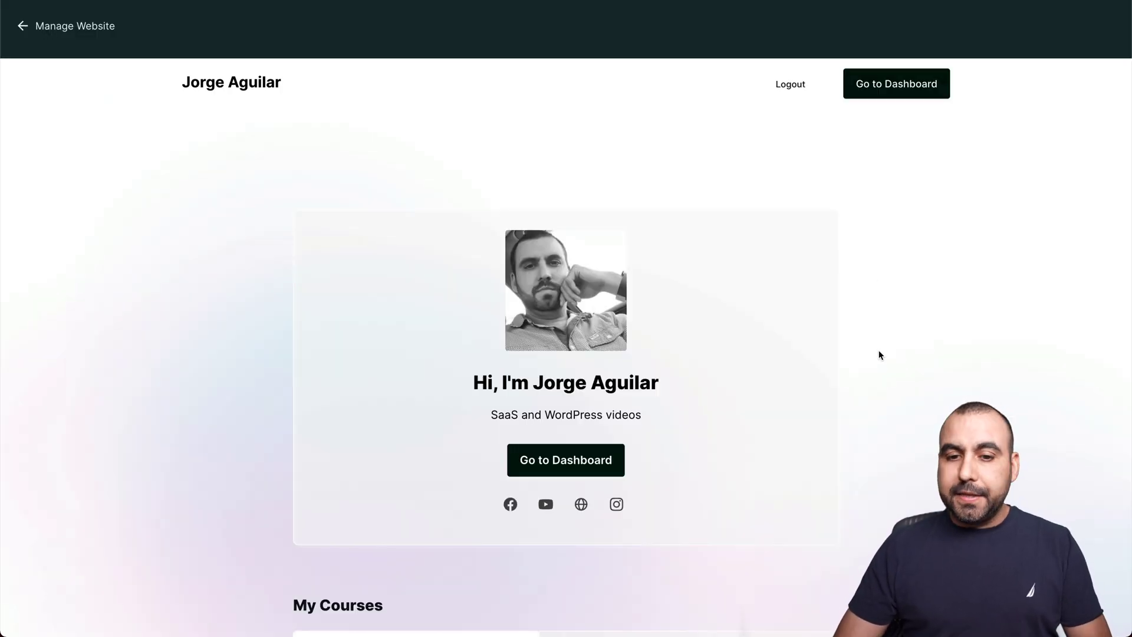
scroll(615, 292, down, 3)
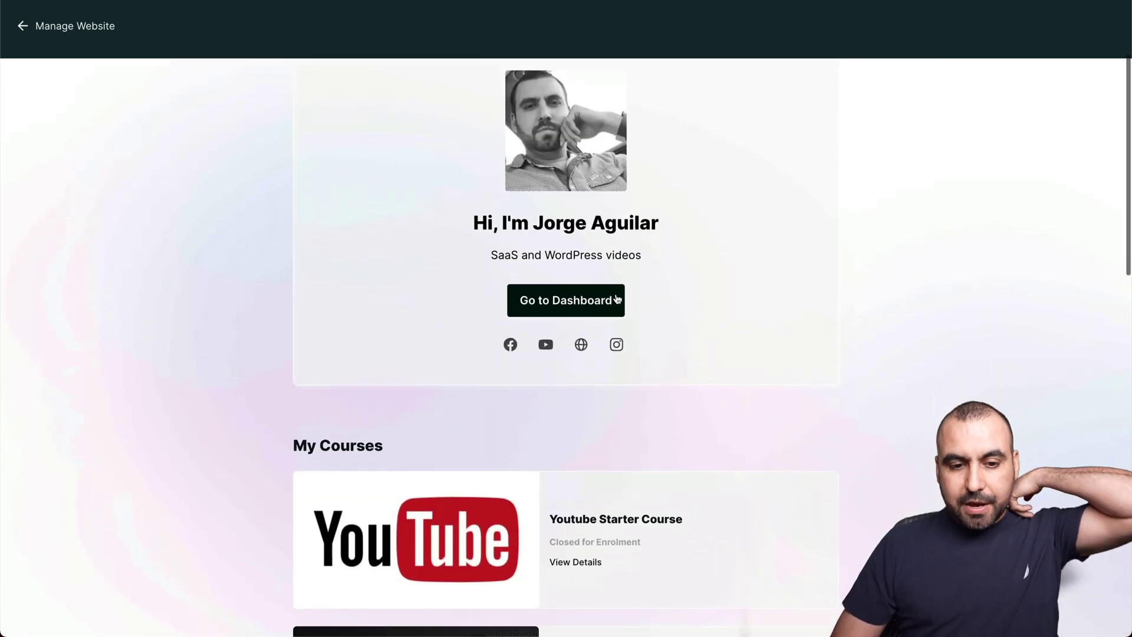
click(539, 306)
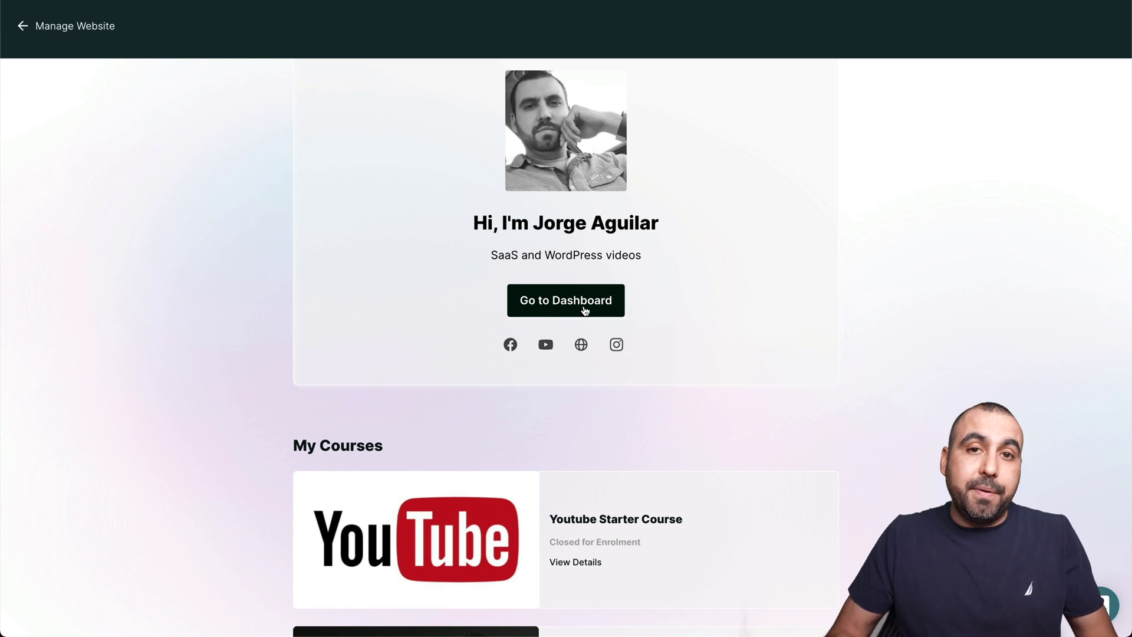
Browse My Courses and Past Sessions, then open the Youtube Starter Course page
scroll(585, 311, down, 4)
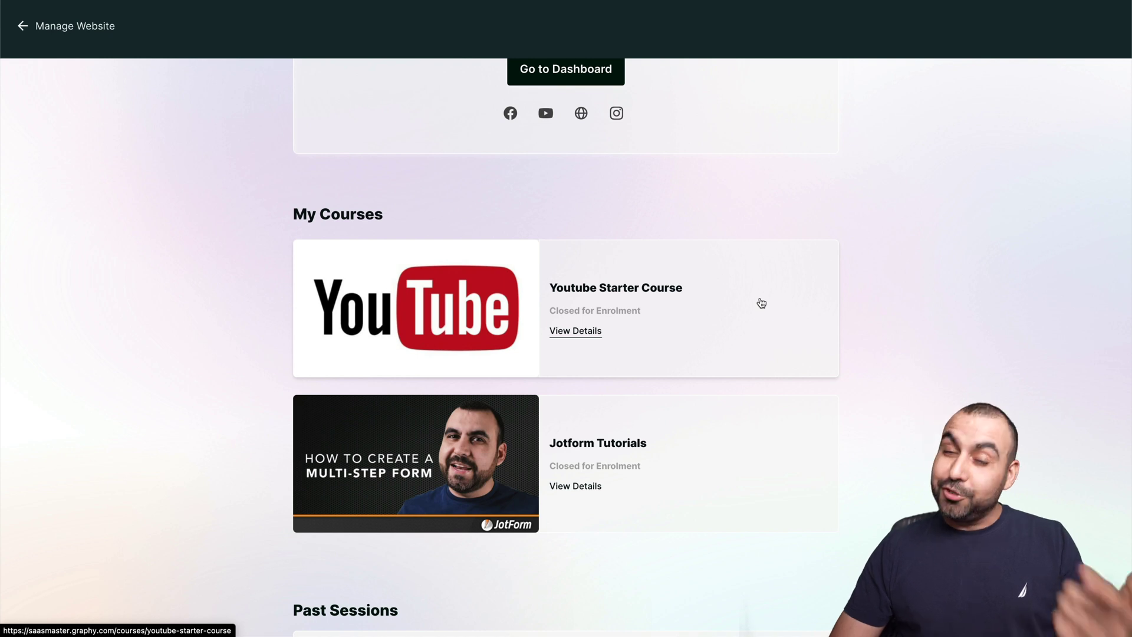
scroll(762, 303, down, 2)
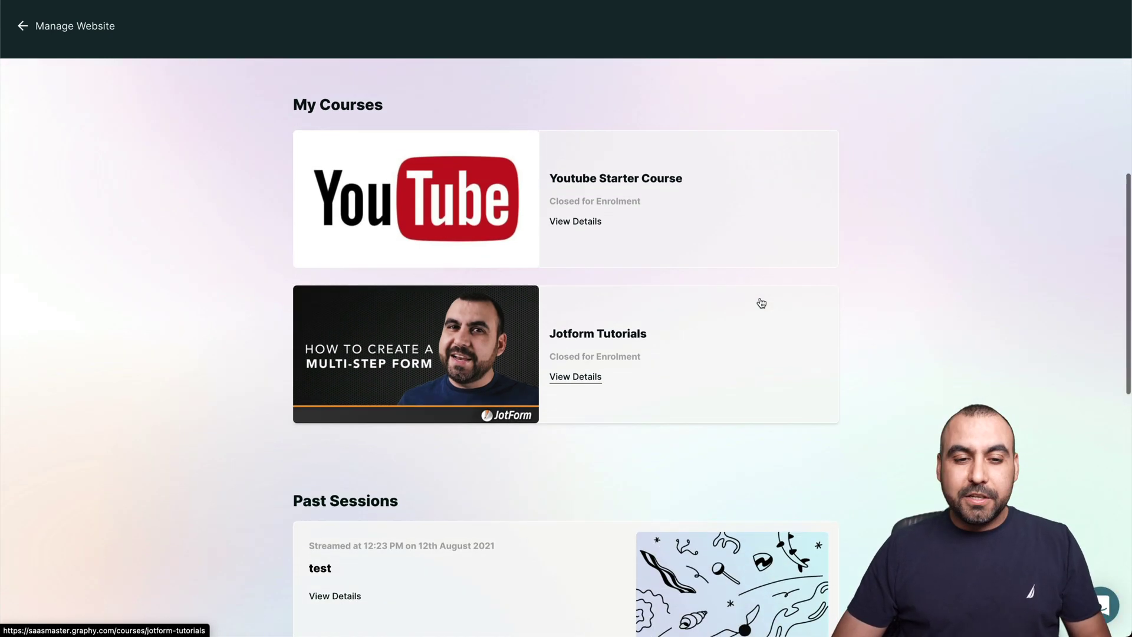
scroll(529, 247, down, 3)
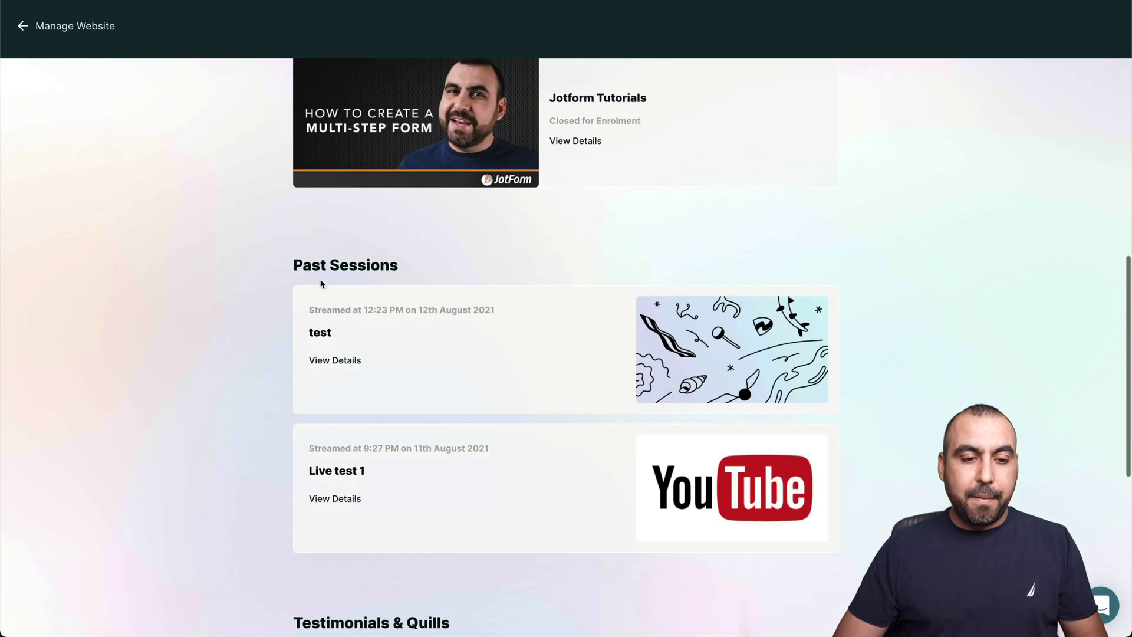
scroll(628, 414, down, 2)
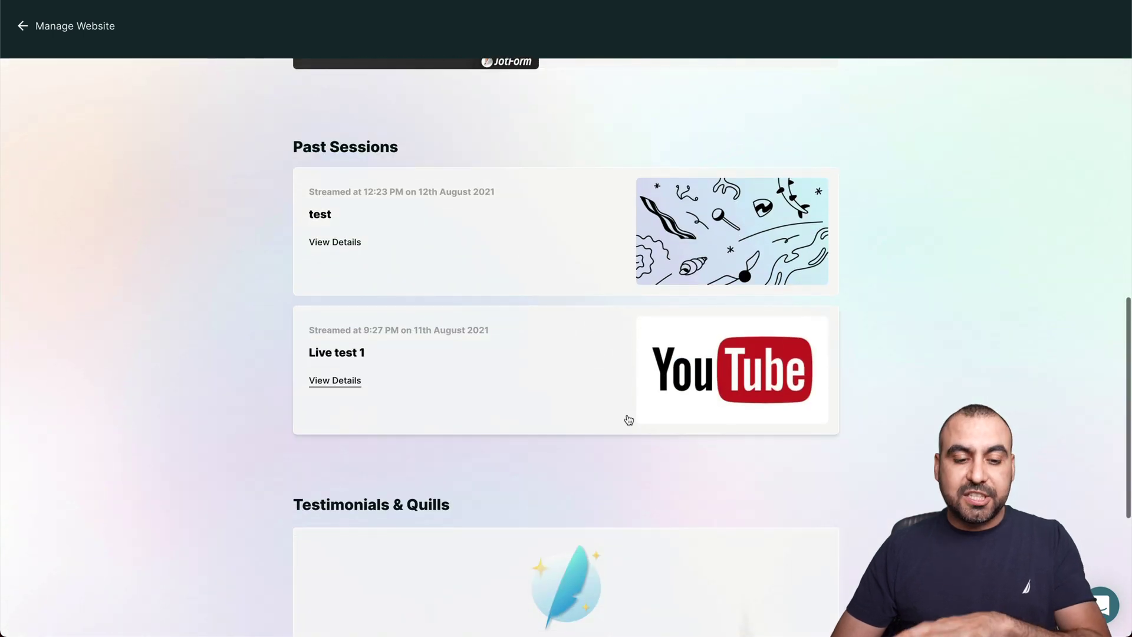
scroll(628, 420, down, 4)
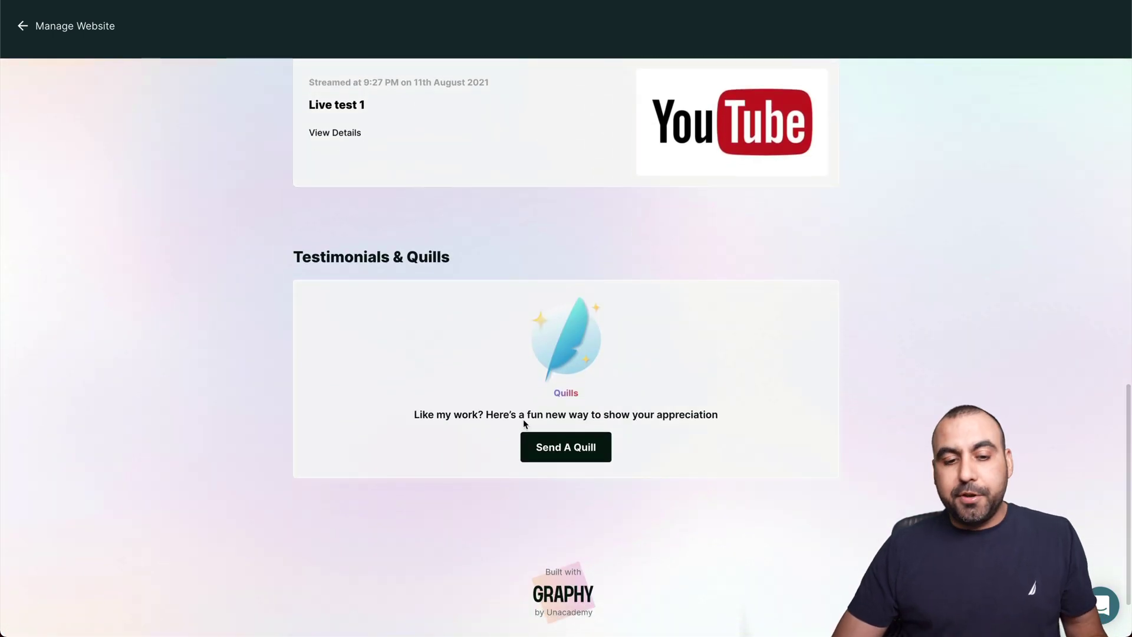
scroll(670, 376, down, 2)
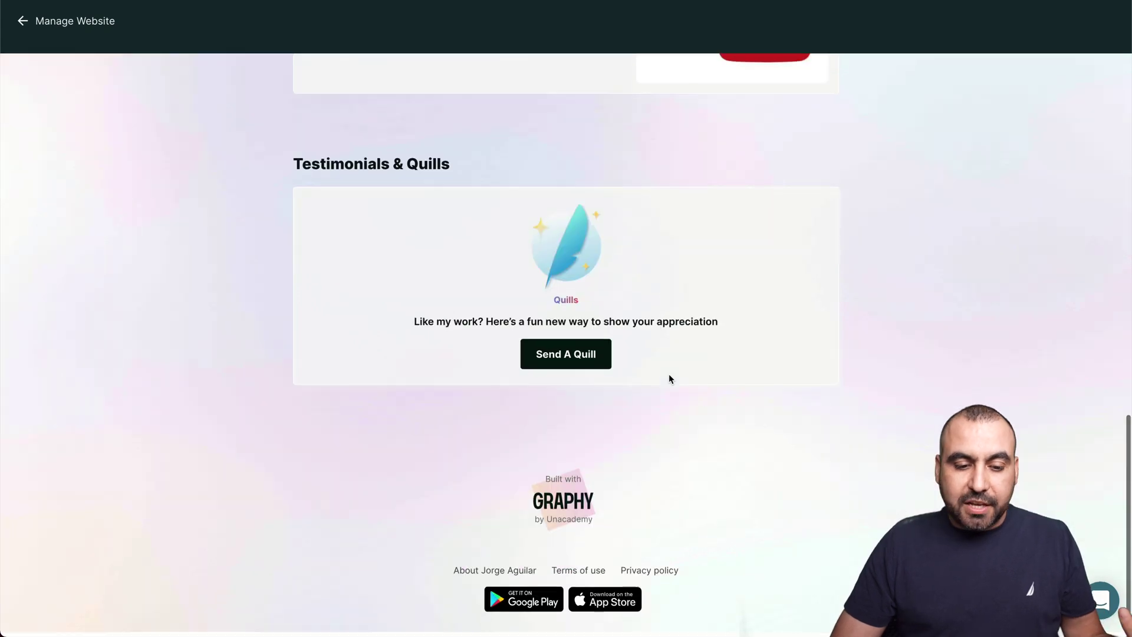
scroll(669, 376, up, 6)
scroll(670, 378, up, 1)
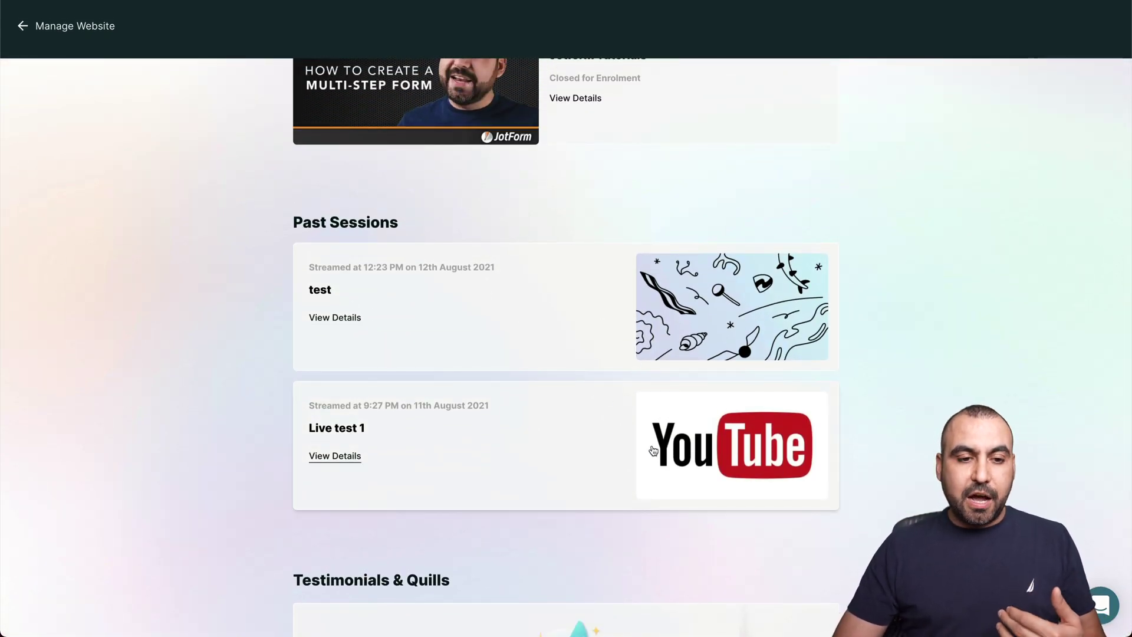
scroll(652, 450, up, 8)
click(512, 271)
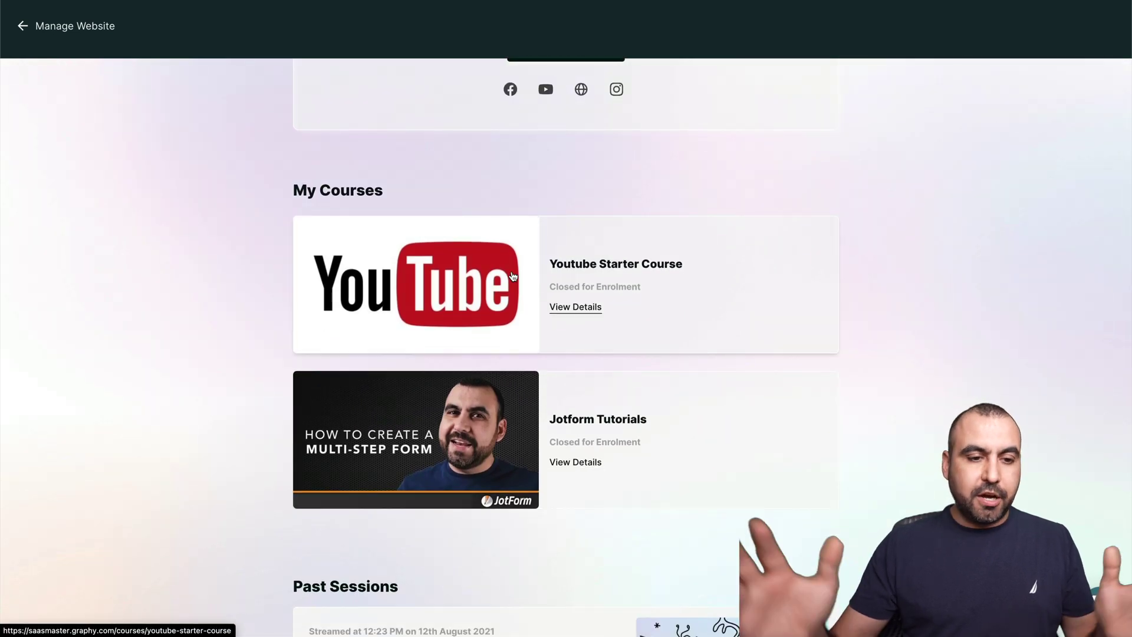
Scroll down the public Youtube Starter Course page, briefly selecting the channel link line
scroll(511, 273, down, 6)
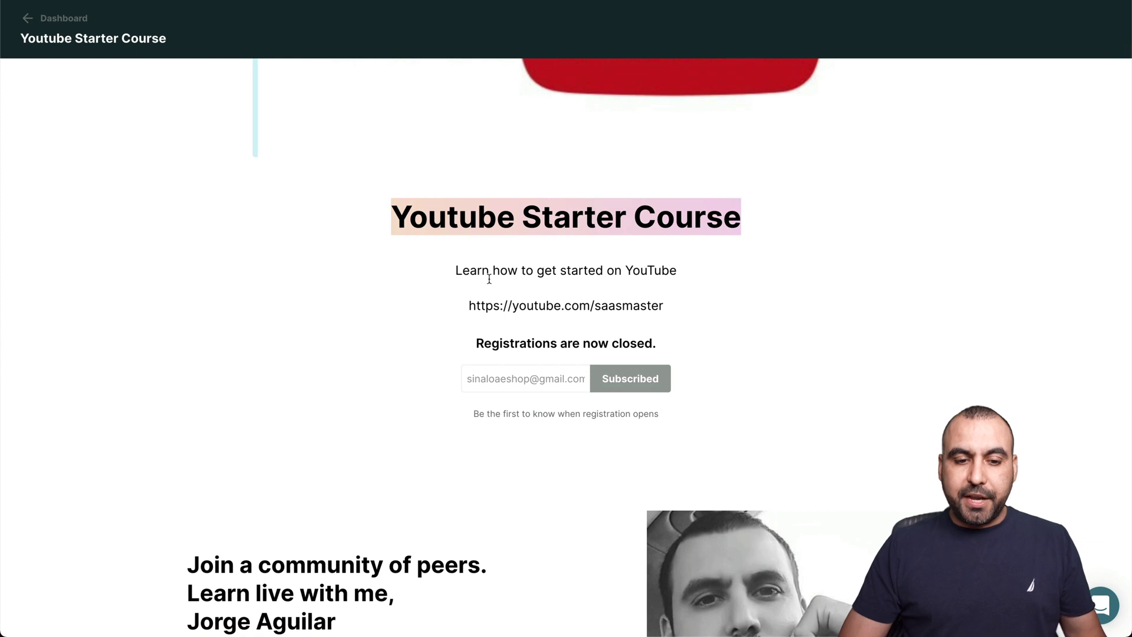
triple_click(515, 304)
click(743, 303)
scroll(743, 303, down, 3)
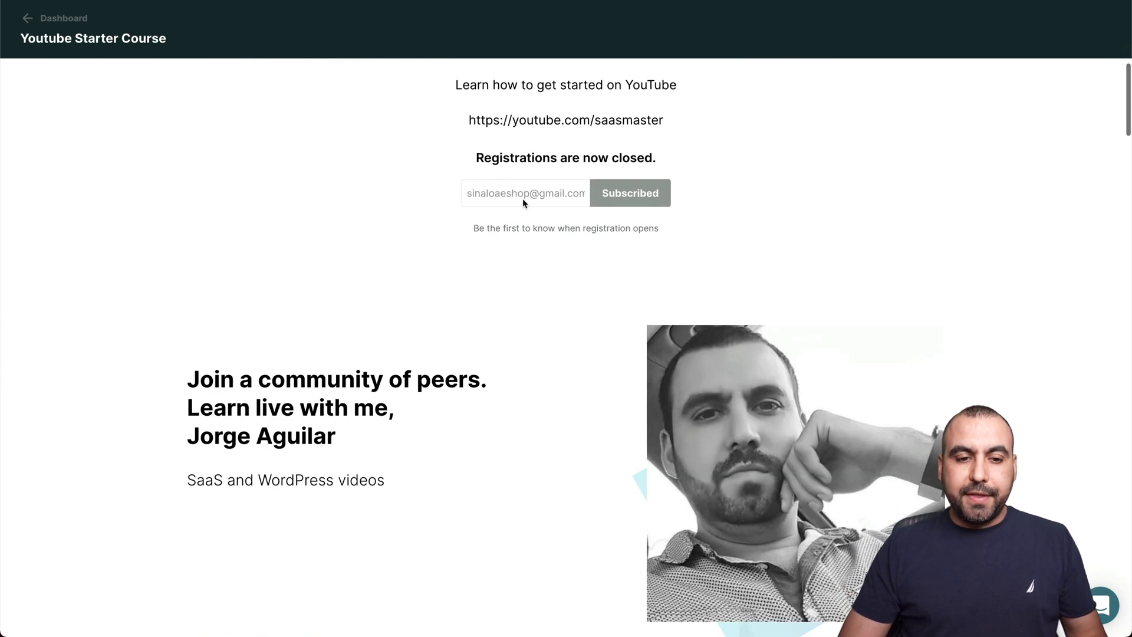
scroll(415, 325, down, 6)
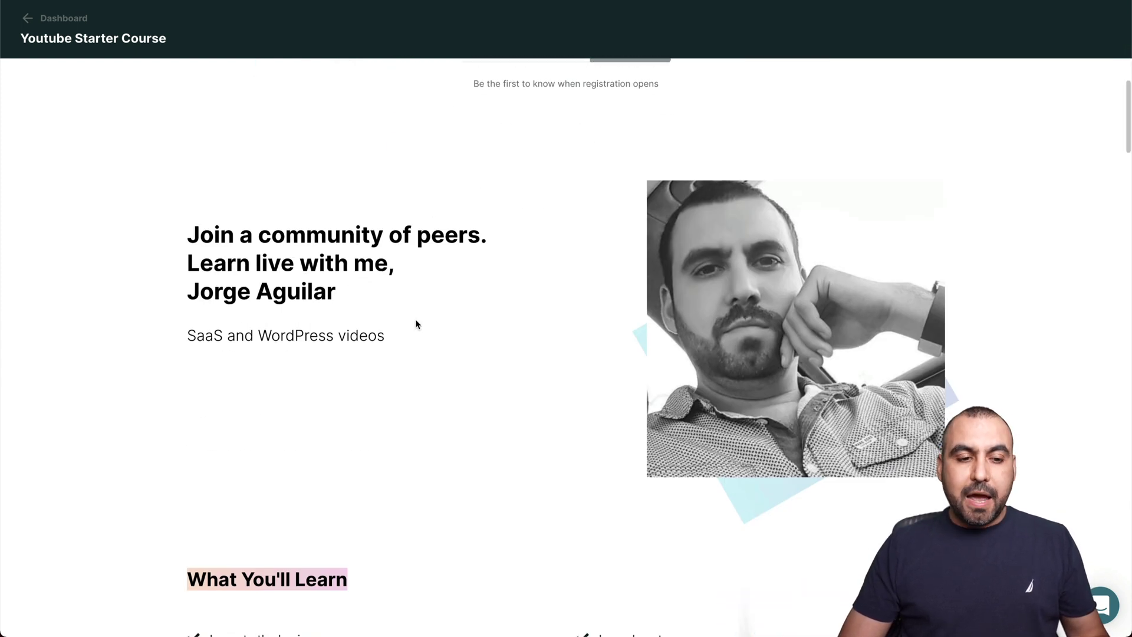
scroll(415, 322, down, 8)
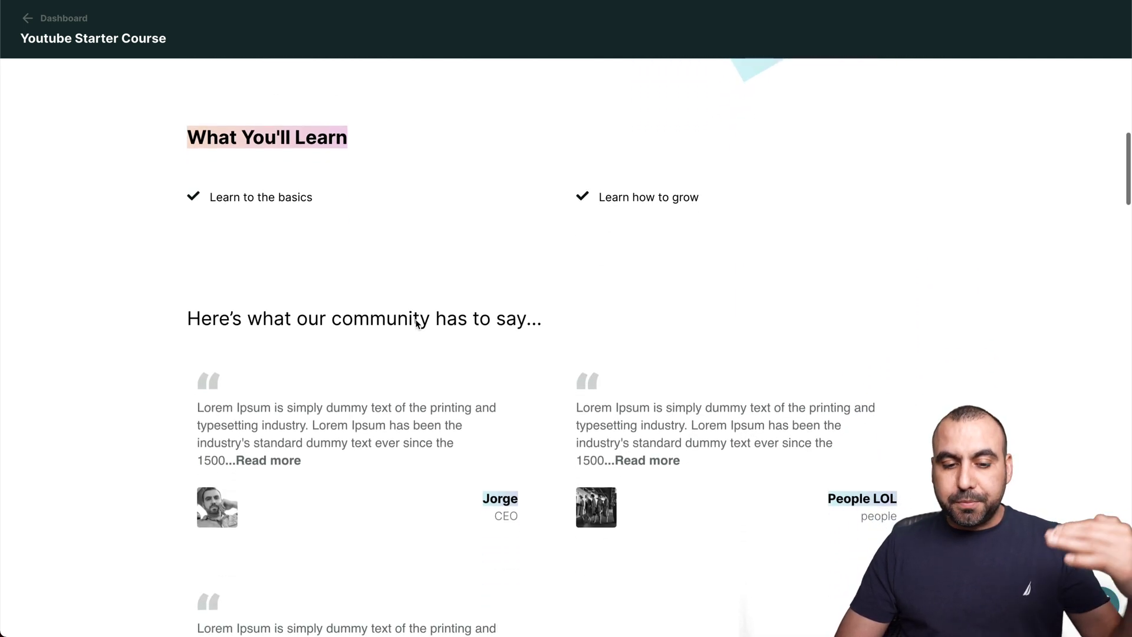
scroll(415, 322, down, 4)
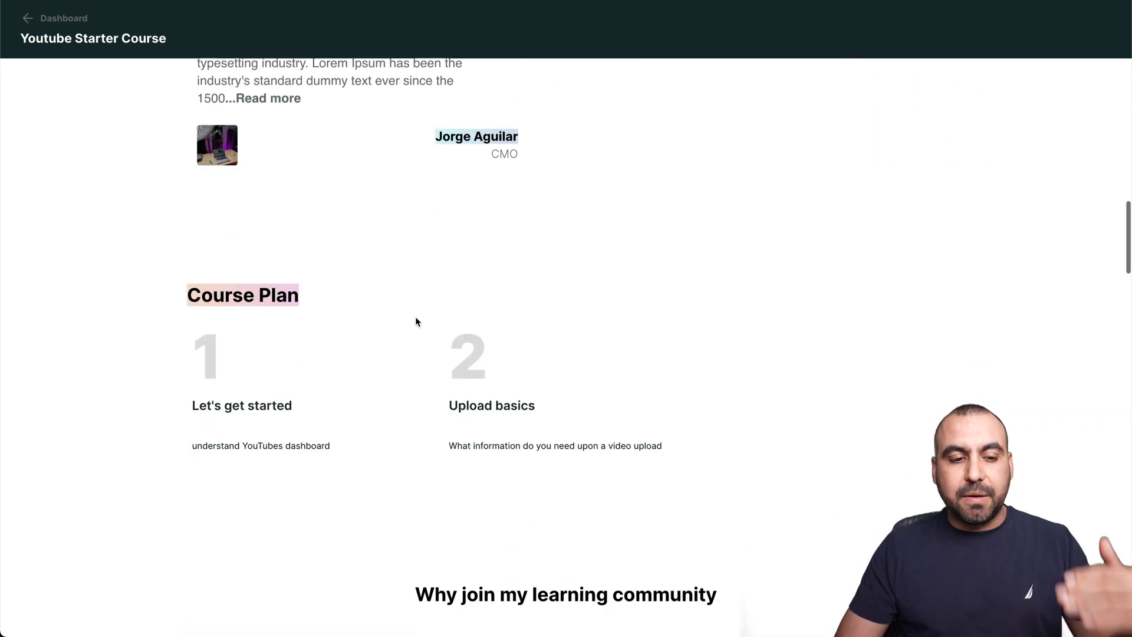
Finish reviewing the course page and return to the course editor via the Dashboard link
scroll(417, 322, up, 5)
scroll(416, 321, down, 10)
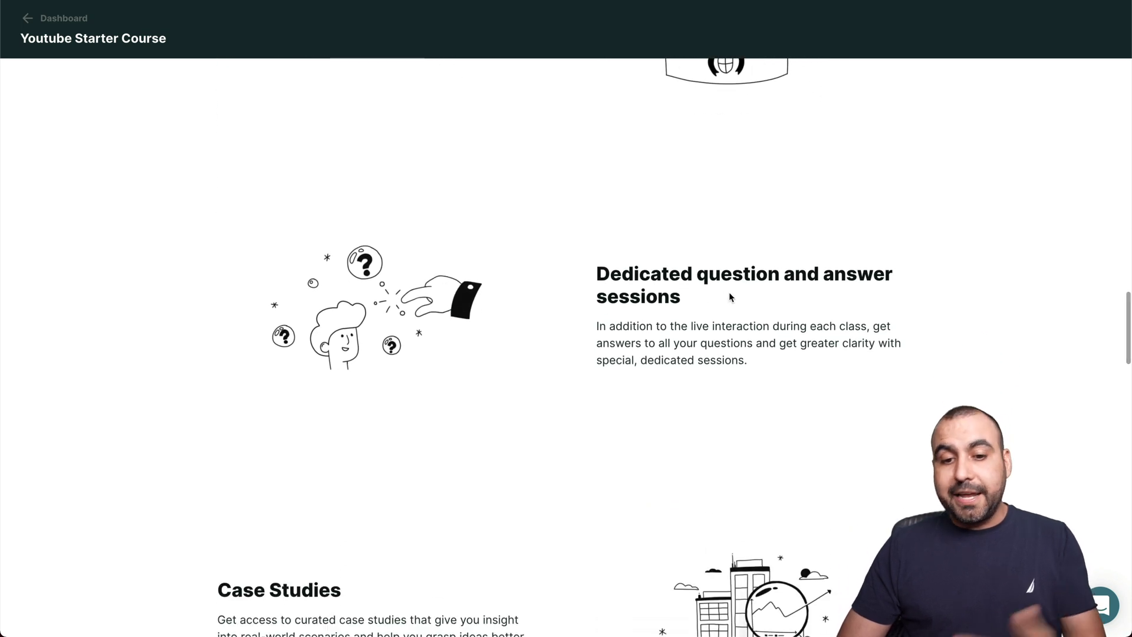
scroll(739, 297, down, 7)
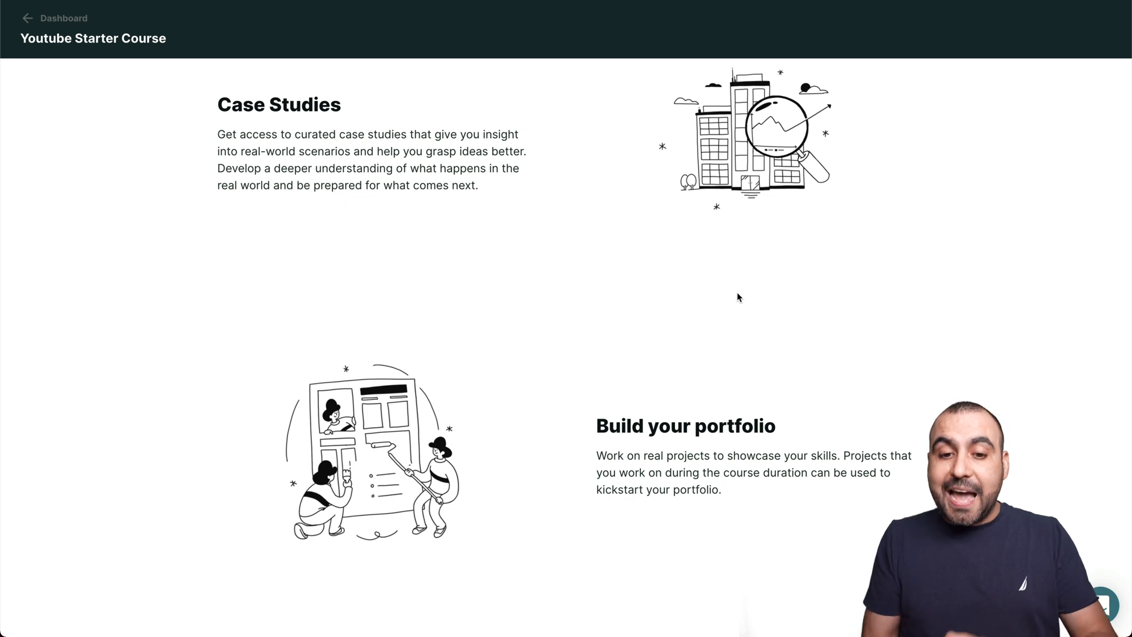
scroll(739, 296, down, 7)
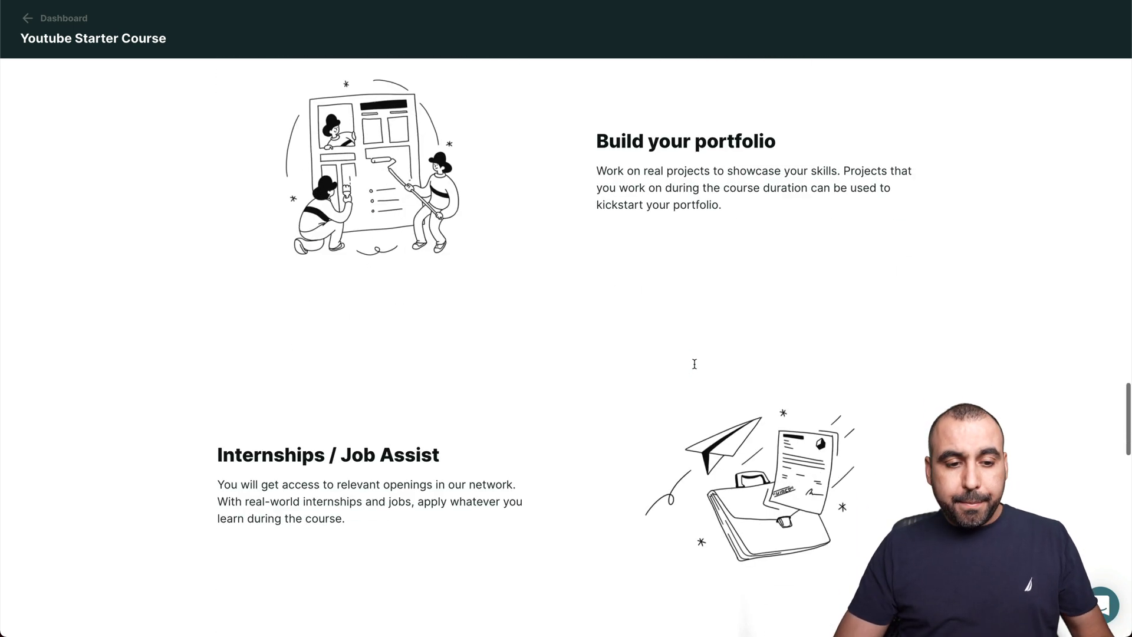
scroll(695, 364, down, 15)
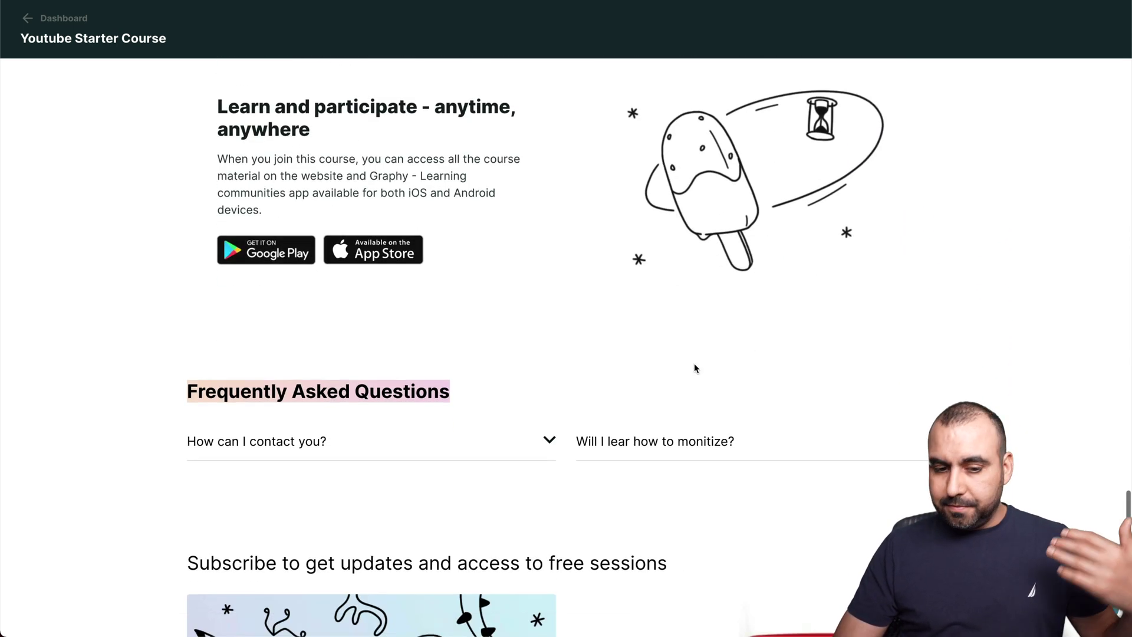
scroll(694, 364, down, 5)
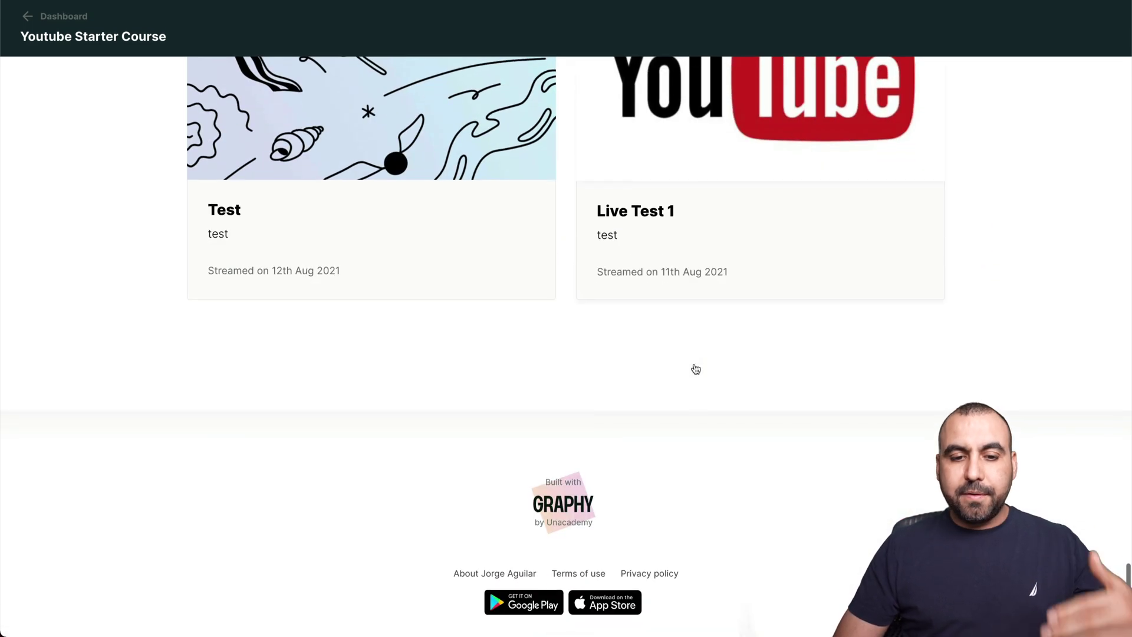
scroll(694, 363, up, 15)
scroll(695, 364, up, 20)
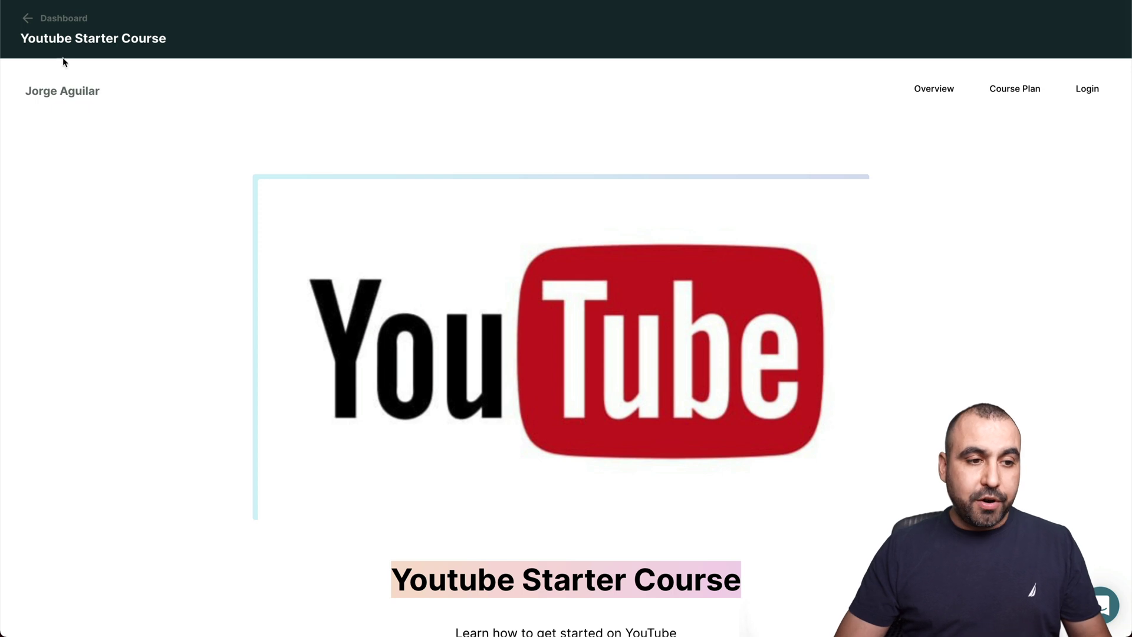
click(32, 22)
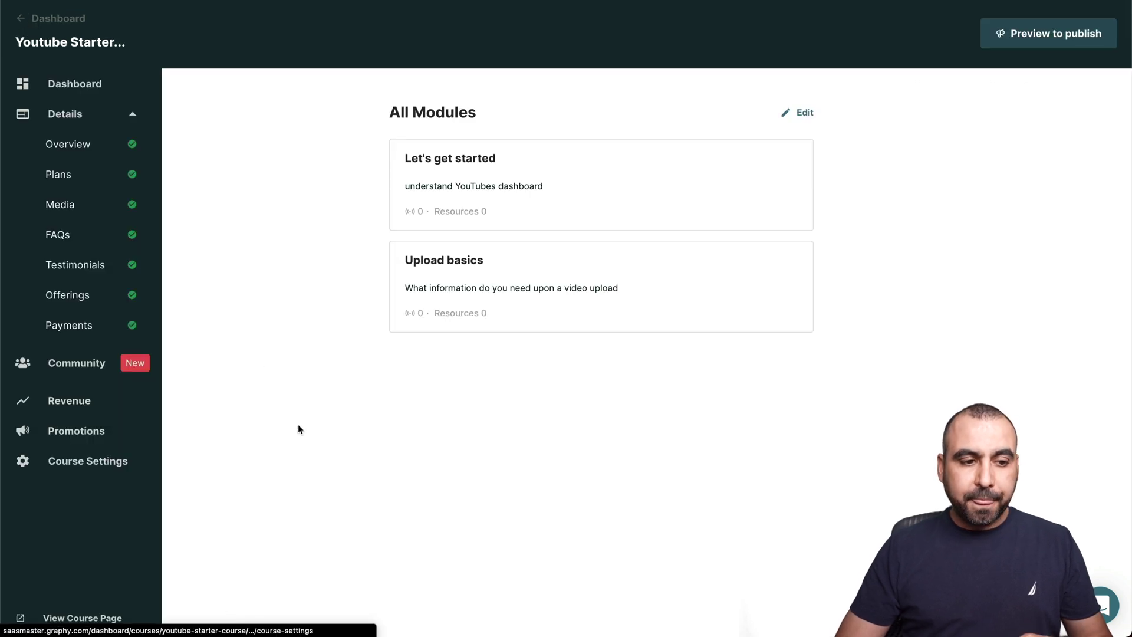
Go from Home to the Audience page and look over the Mailing List export options
click(19, 23)
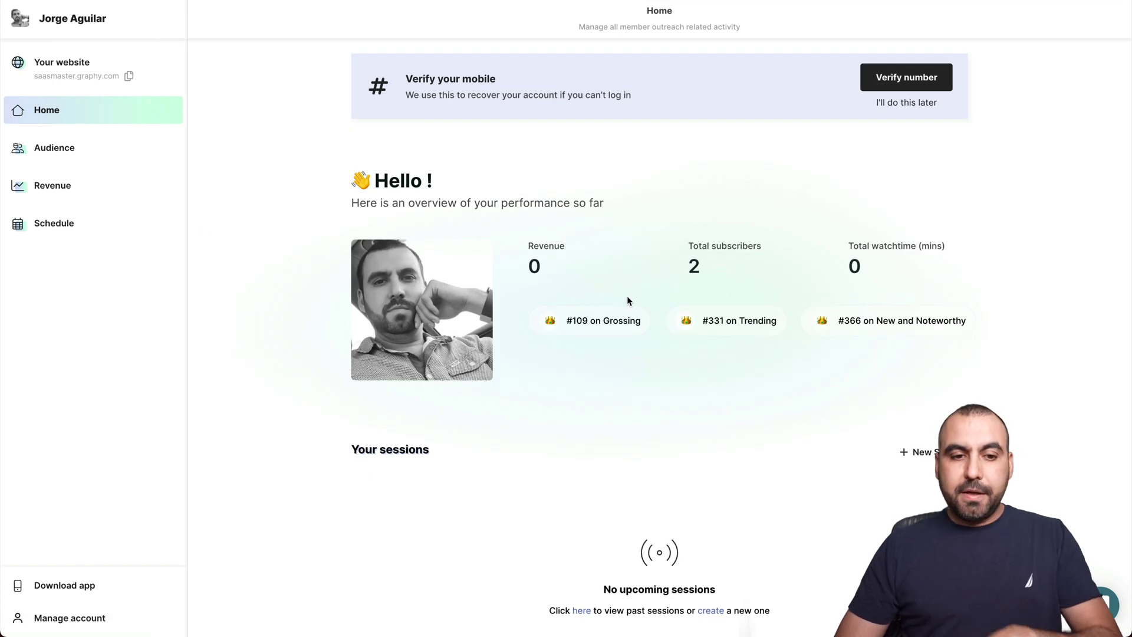
click(68, 149)
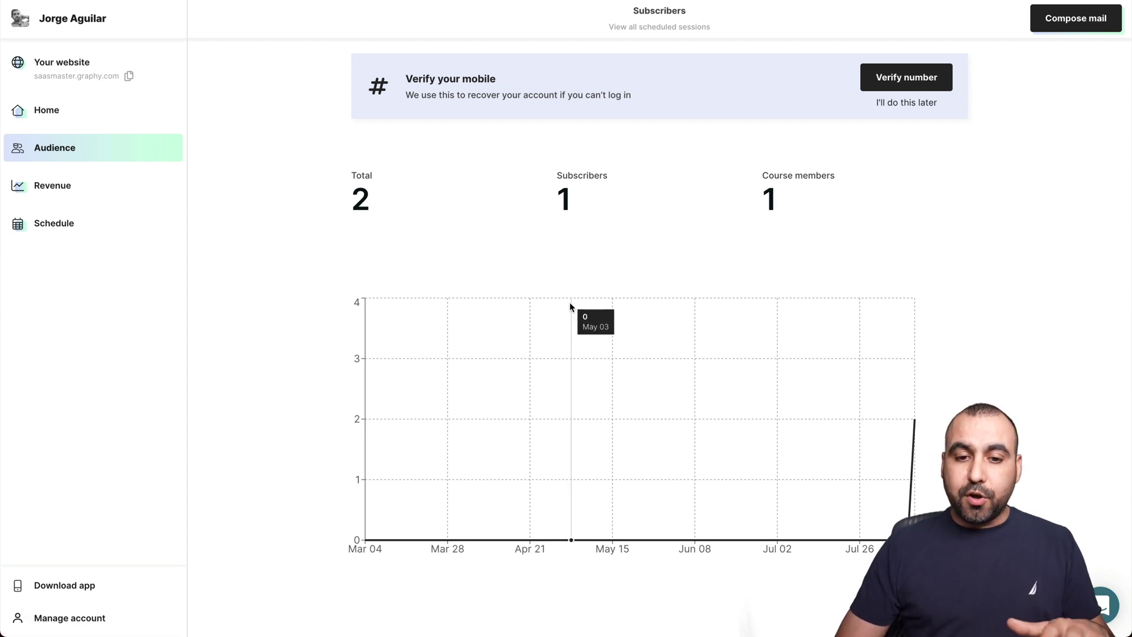
scroll(570, 304, down, 5)
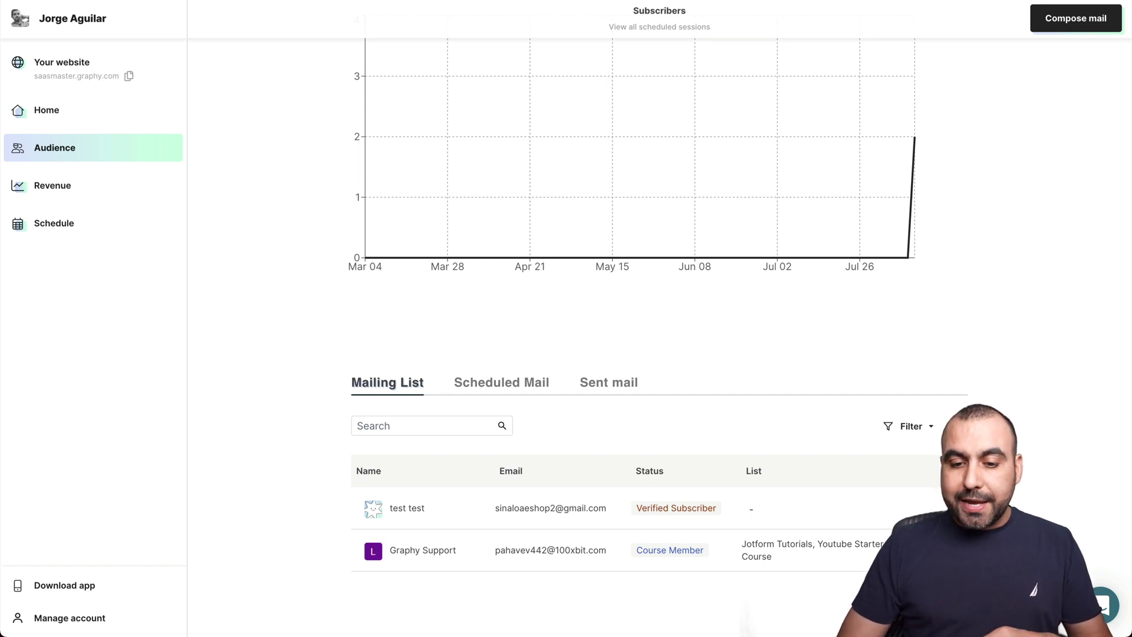
click(958, 426)
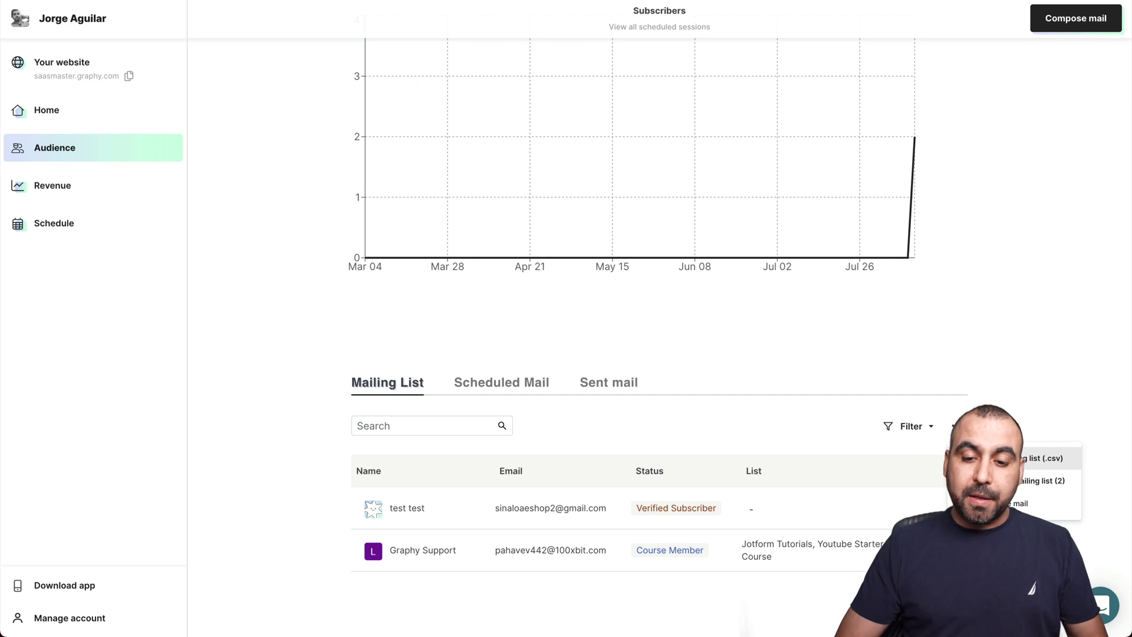
click(846, 346)
scroll(845, 351, up, 5)
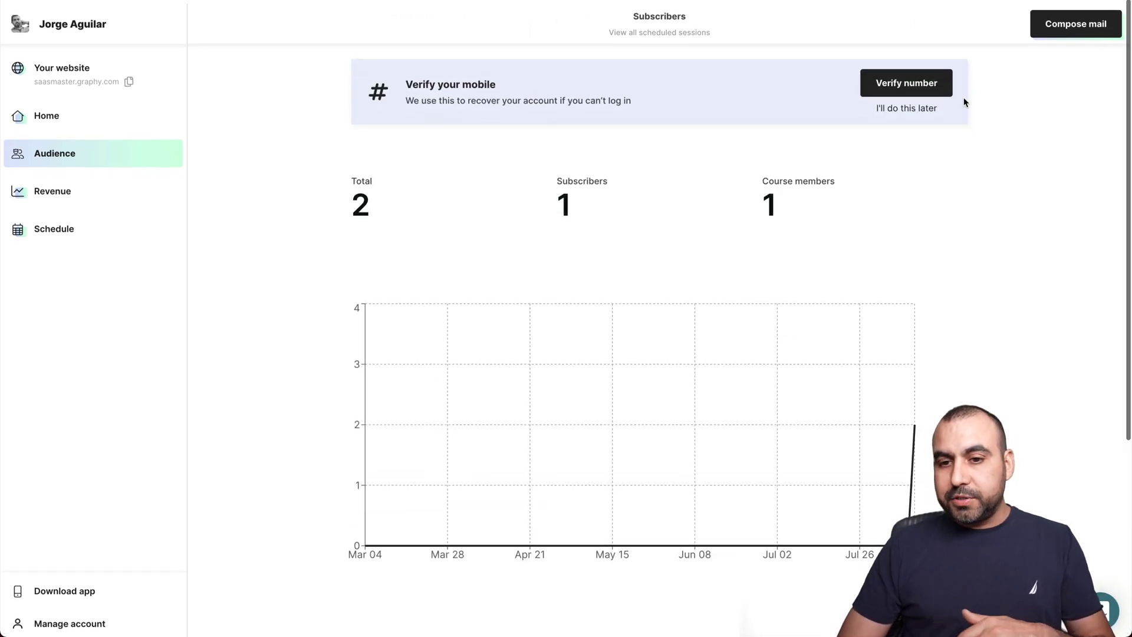
View a new email's recipient groups, discard it unsent, and postpone mobile verification
click(1056, 18)
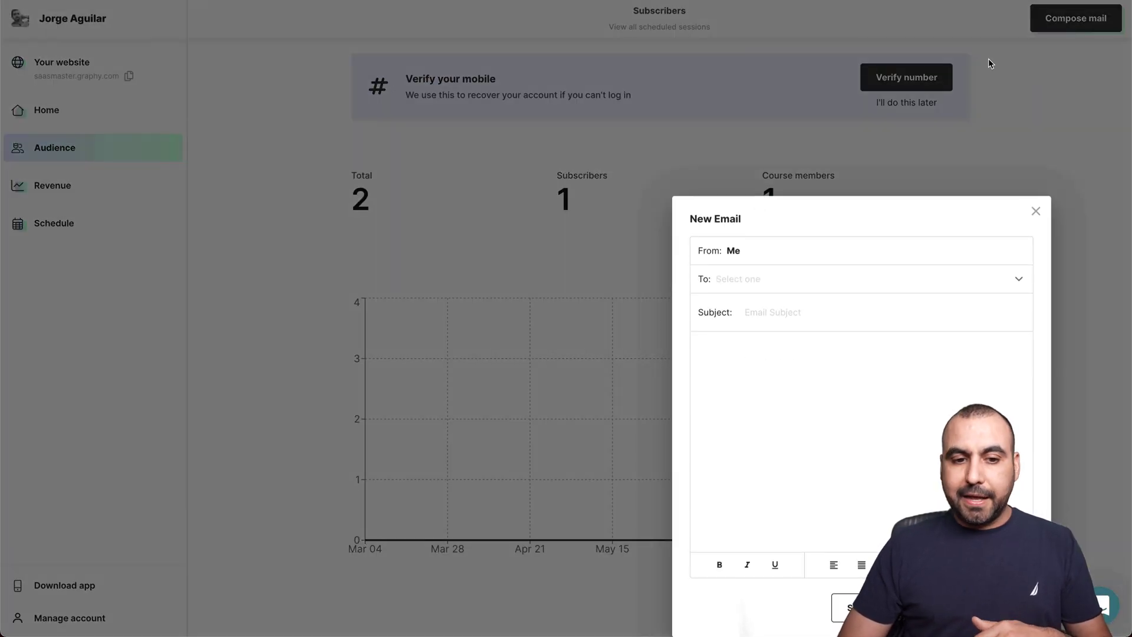
click(803, 278)
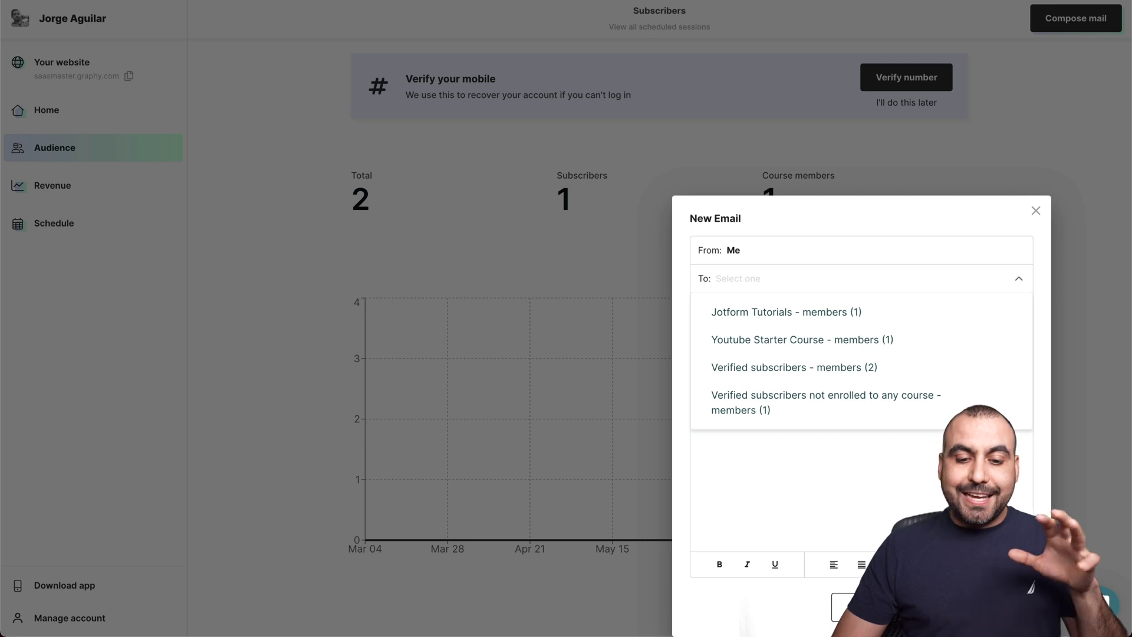
click(1037, 212)
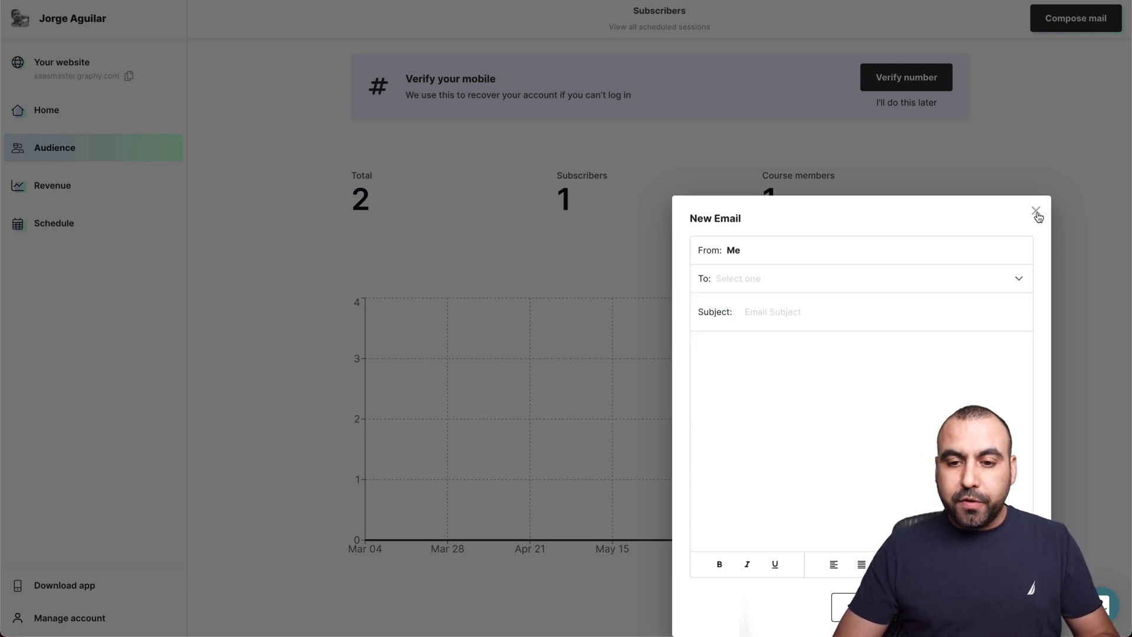
click(1037, 214)
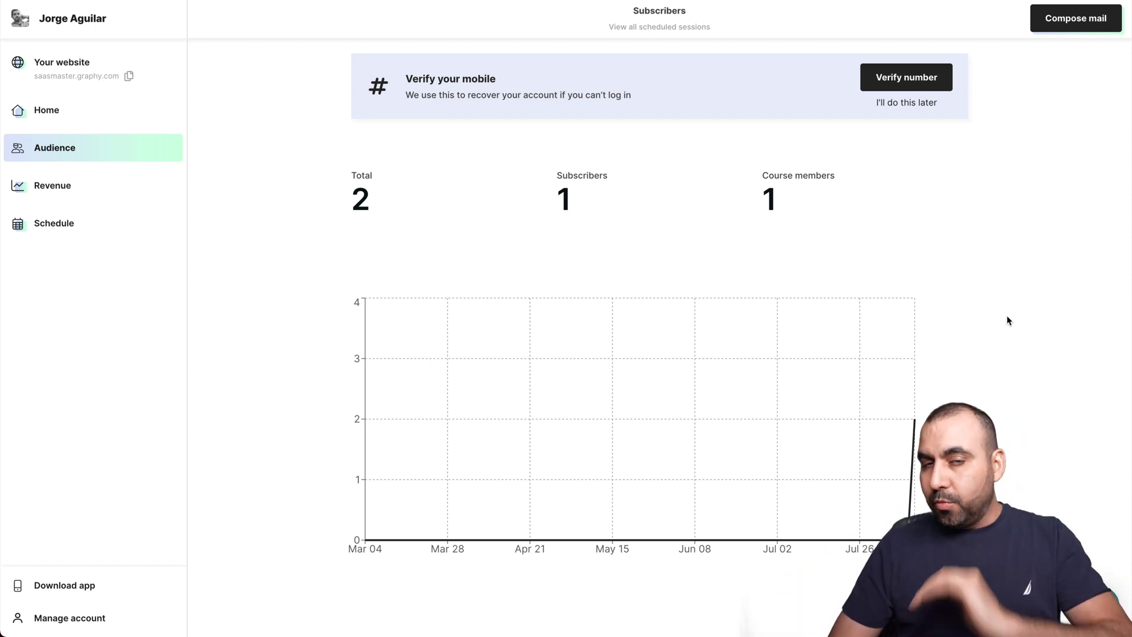
click(911, 104)
Check Revenue's Transactions, then open the August 2021 Schedule calendar
scroll(889, 292, down, 3)
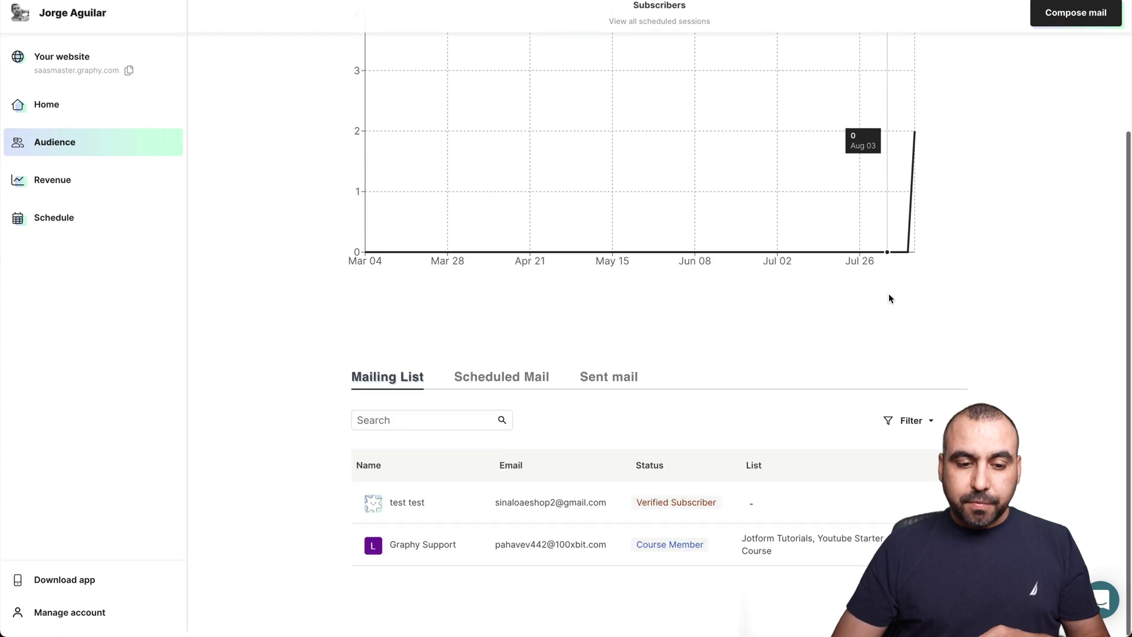
scroll(889, 292, up, 4)
click(139, 192)
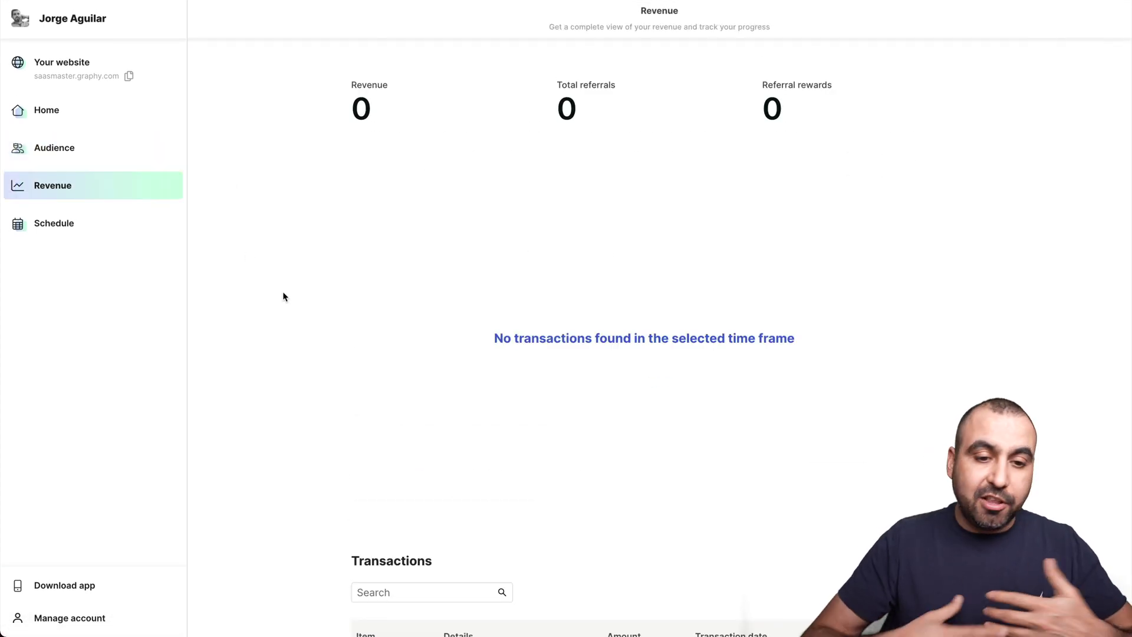
scroll(283, 296, down, 5)
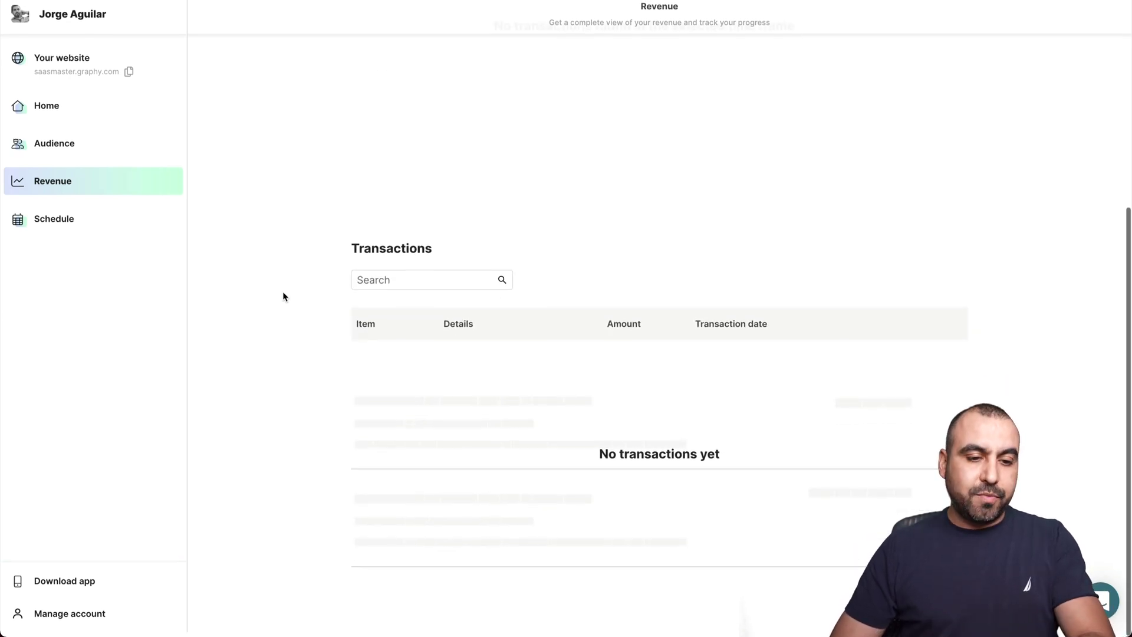
click(109, 221)
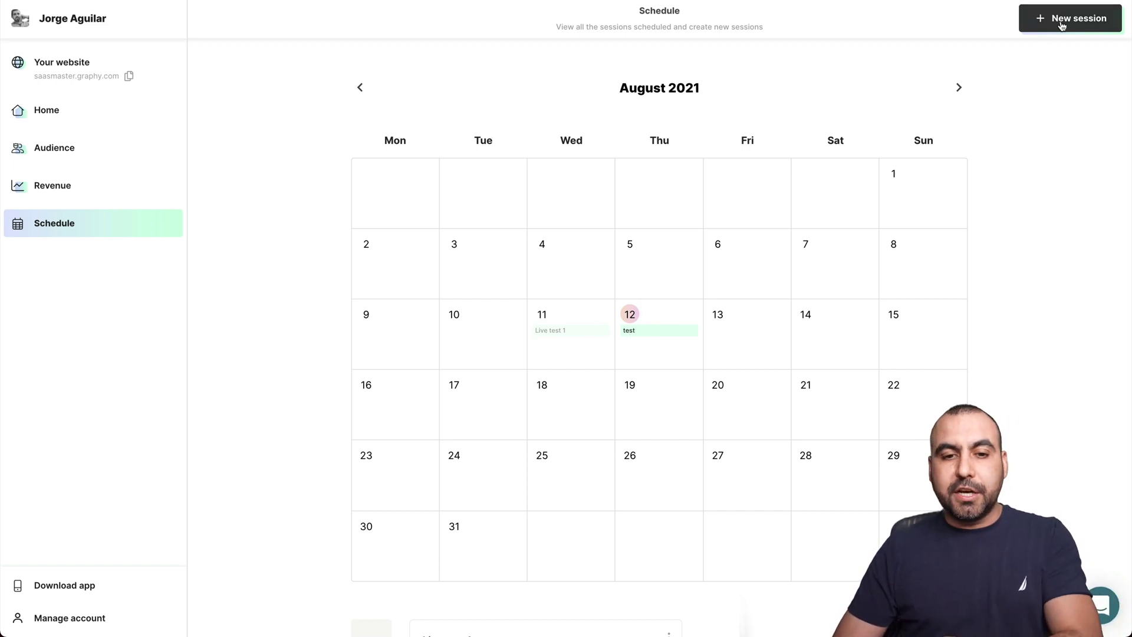
Return to Home and scroll to the Jotform Tutorials and Youtube Starter Course cards
click(101, 110)
scroll(829, 346, down, 3)
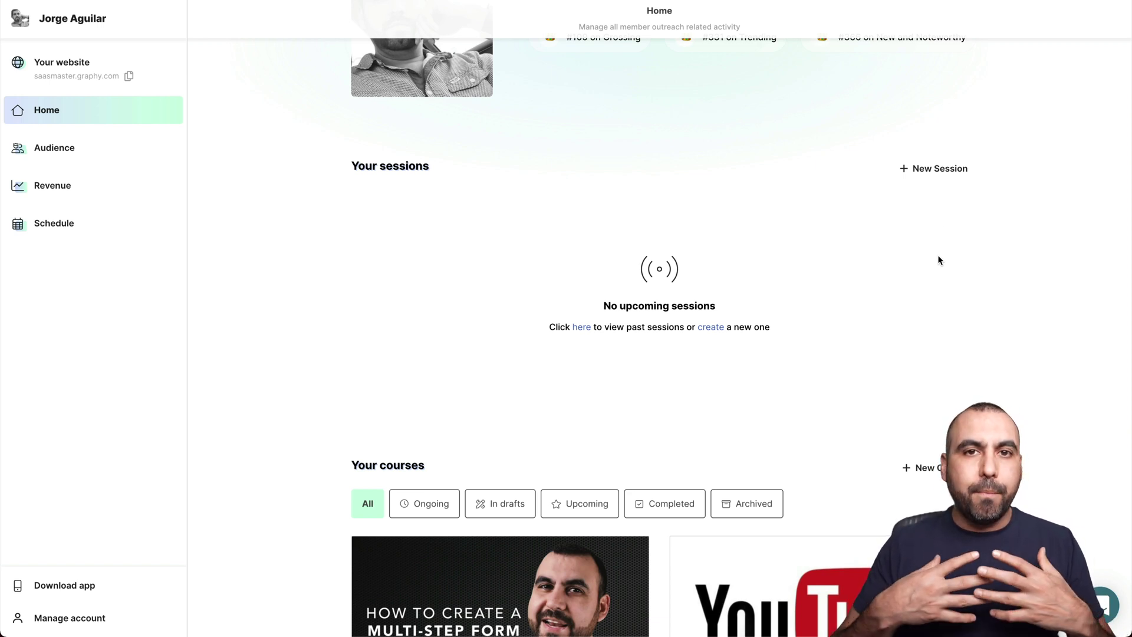
scroll(938, 260, down, 5)
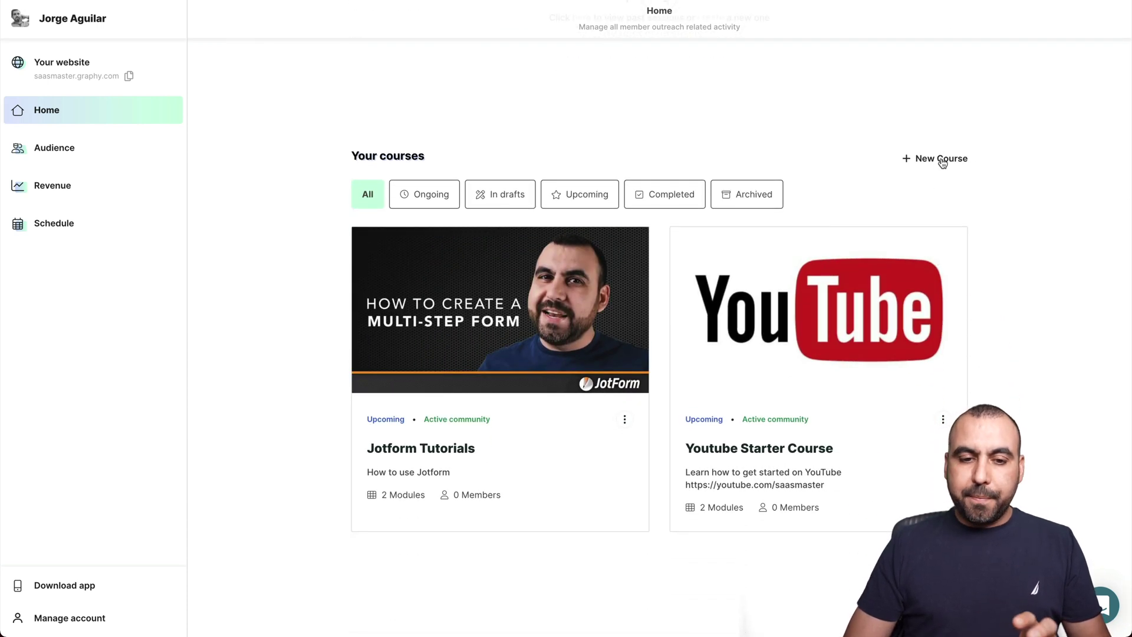
Open the Youtube Starter Course's Overview details form
click(795, 330)
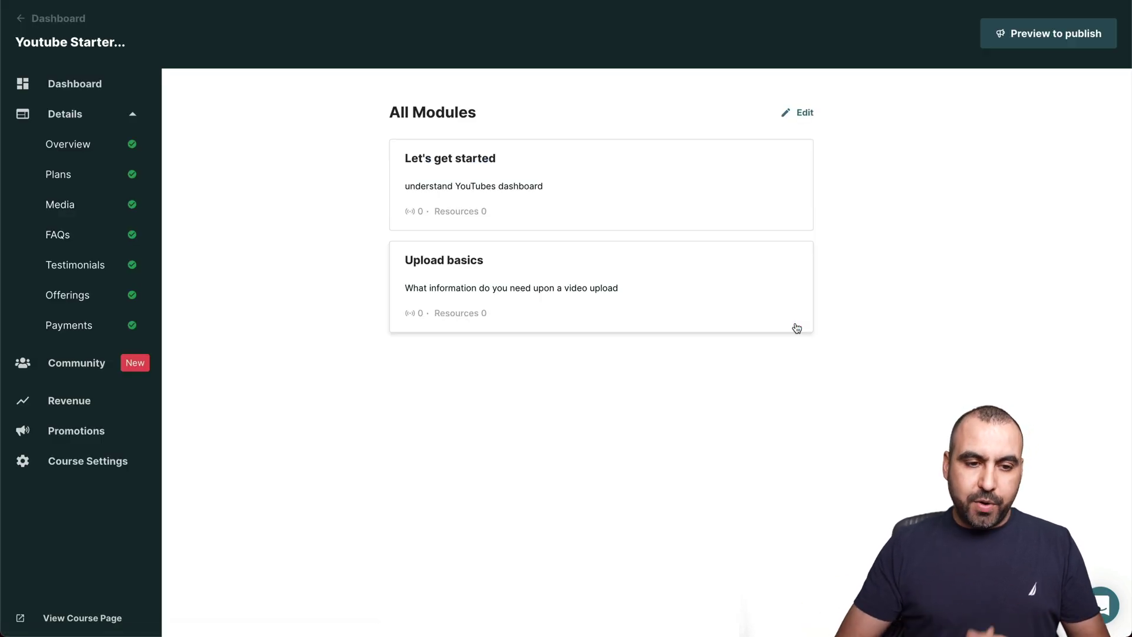
click(76, 86)
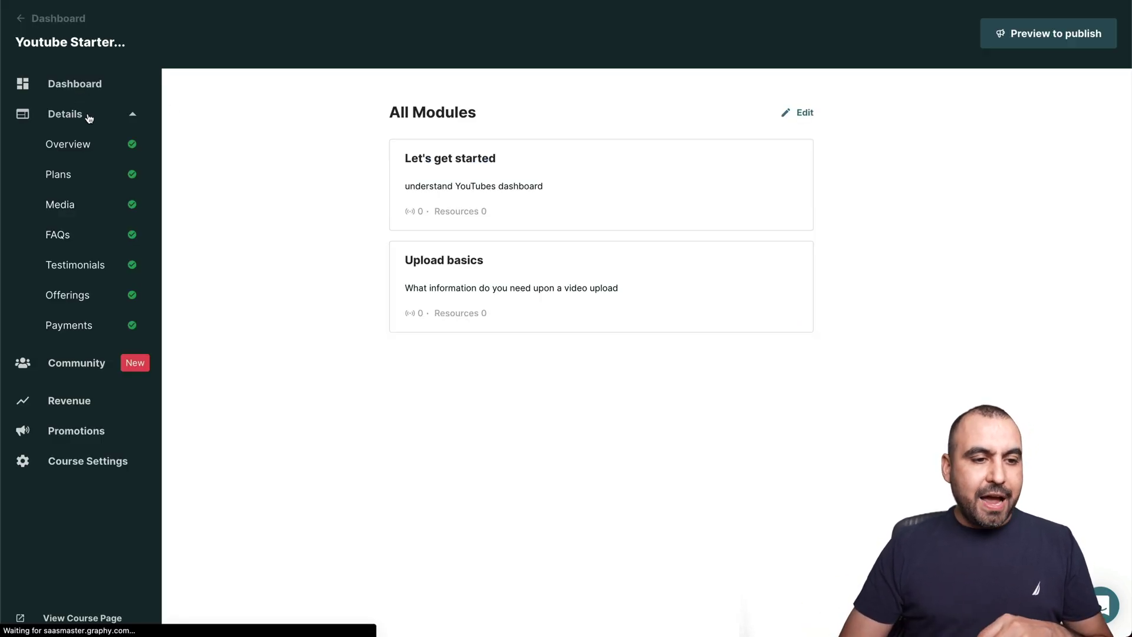
click(91, 147)
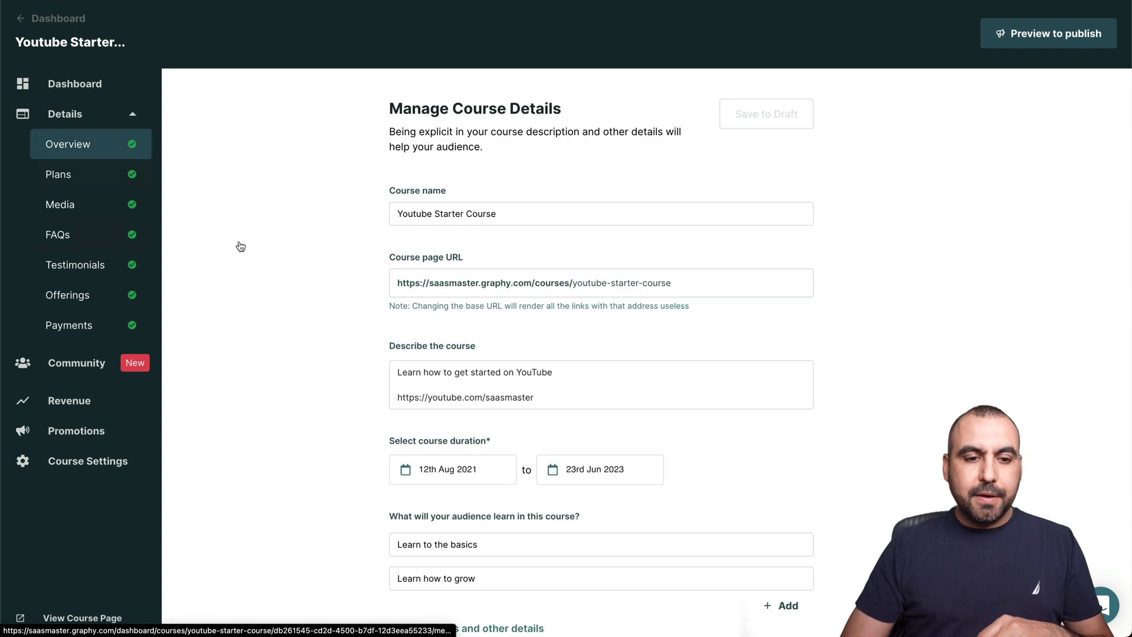
scroll(354, 251, down, 1)
scroll(354, 252, up, 1)
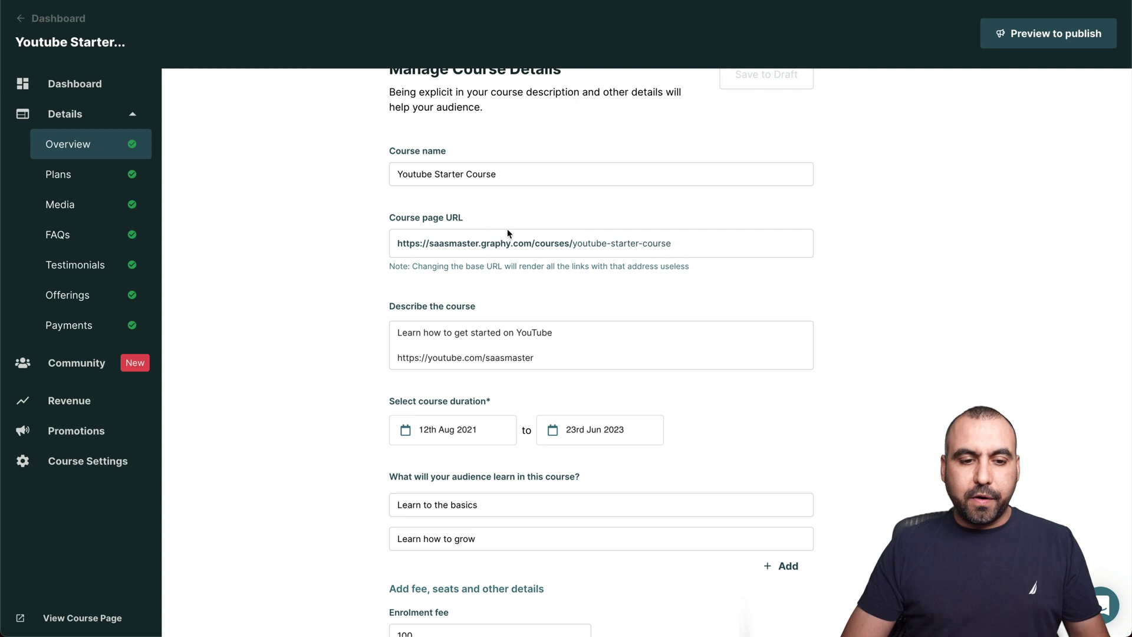
scroll(508, 234, down, 2)
Review the course's URL slug and description fields
drag(572, 209, 737, 211)
click(741, 211)
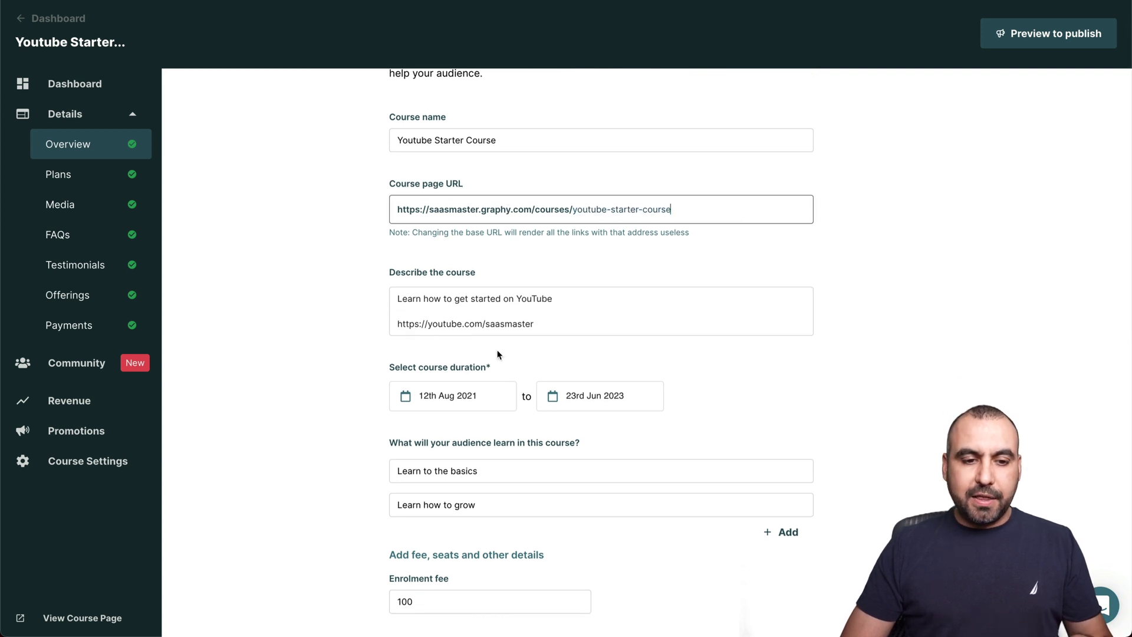
scroll(497, 355, down, 3)
drag(452, 229, 611, 251)
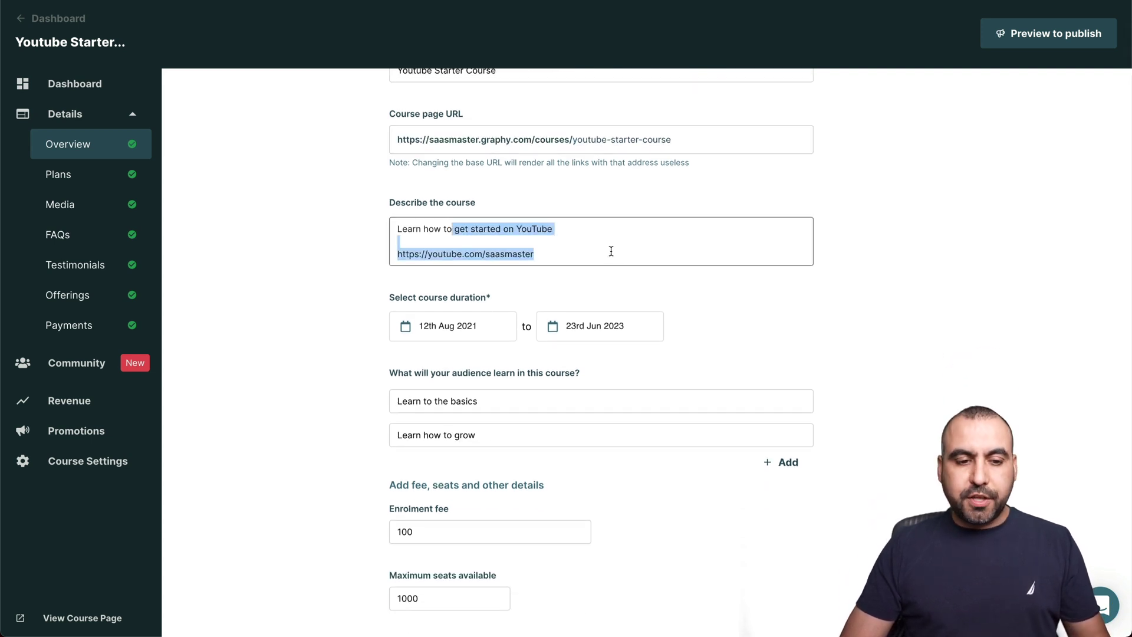
click(710, 326)
scroll(753, 341, down, 3)
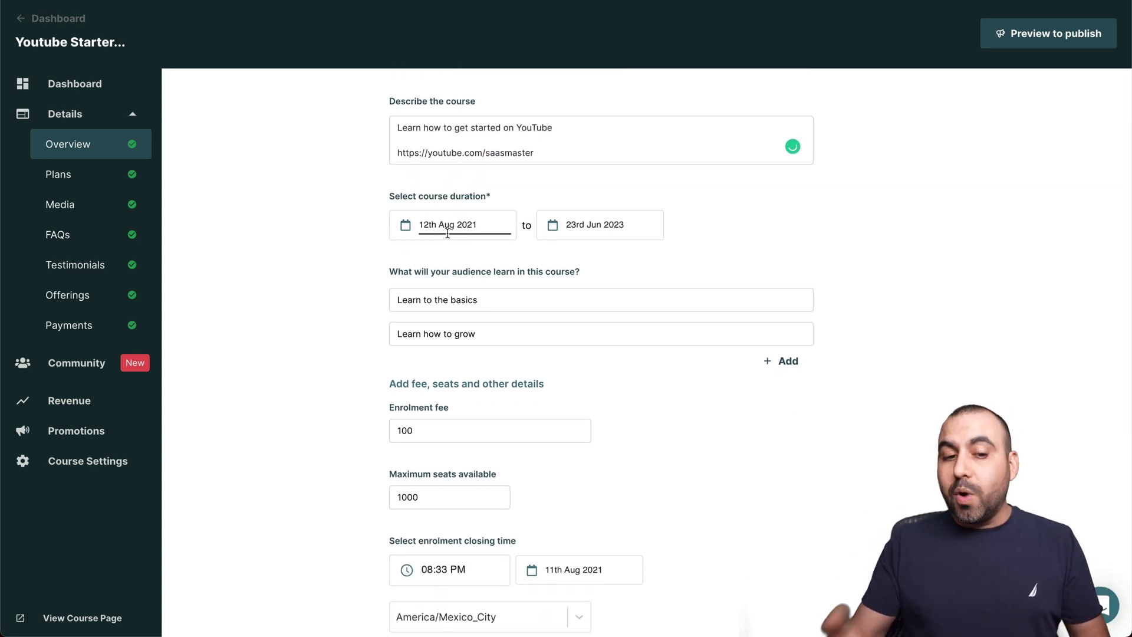
scroll(447, 233, down, 2)
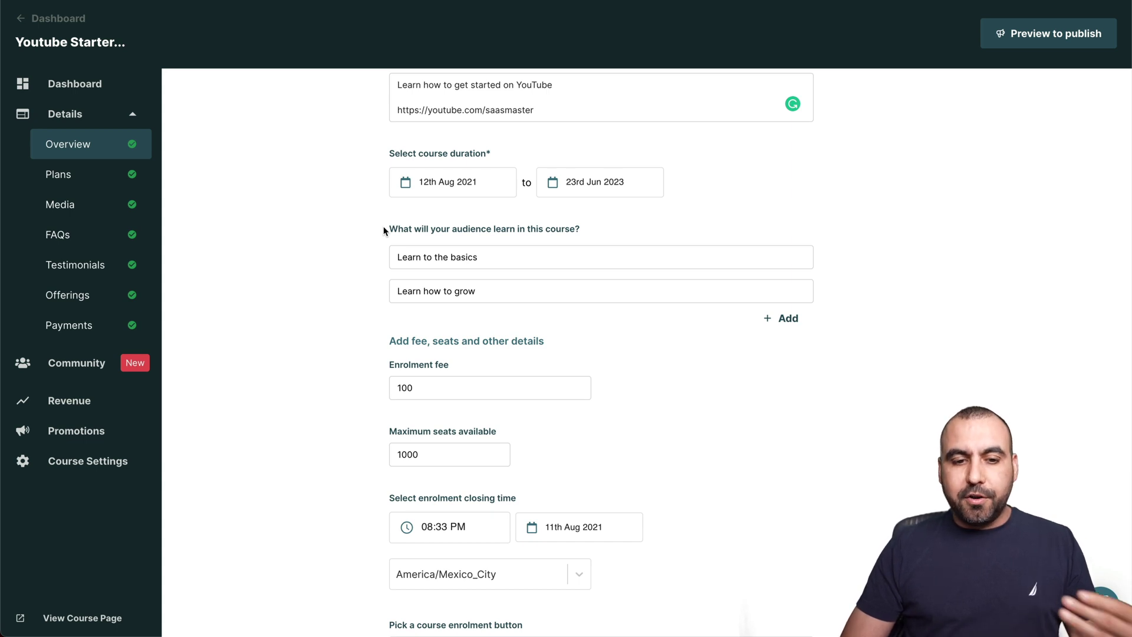
Add two empty learning outcome rows and delete both, keeping the original two outcomes
click(629, 259)
click(629, 289)
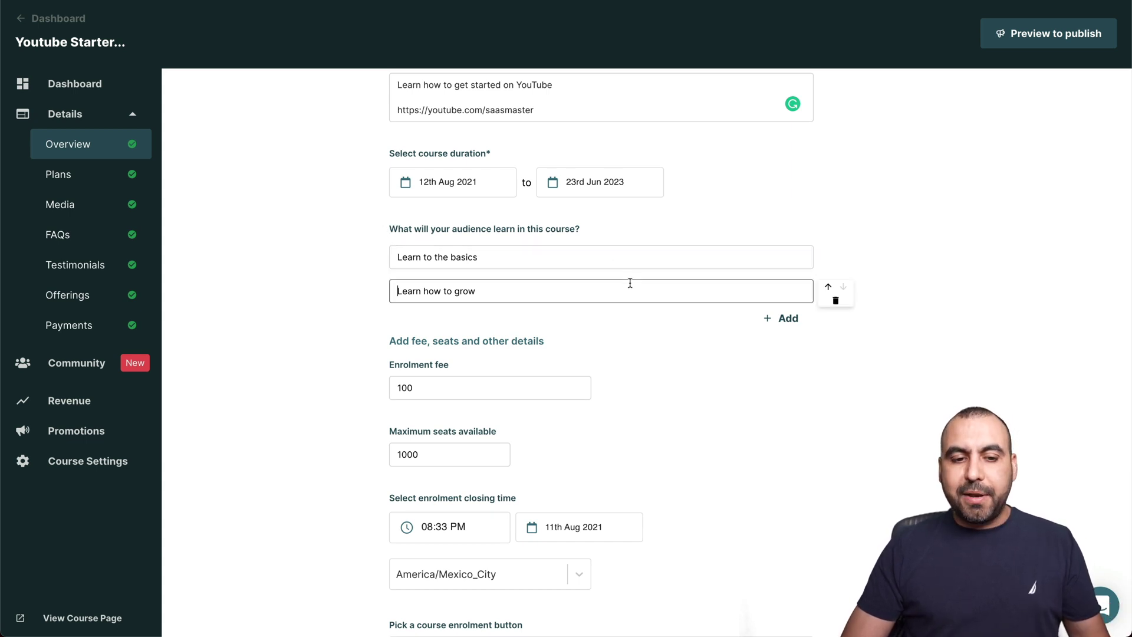
click(617, 260)
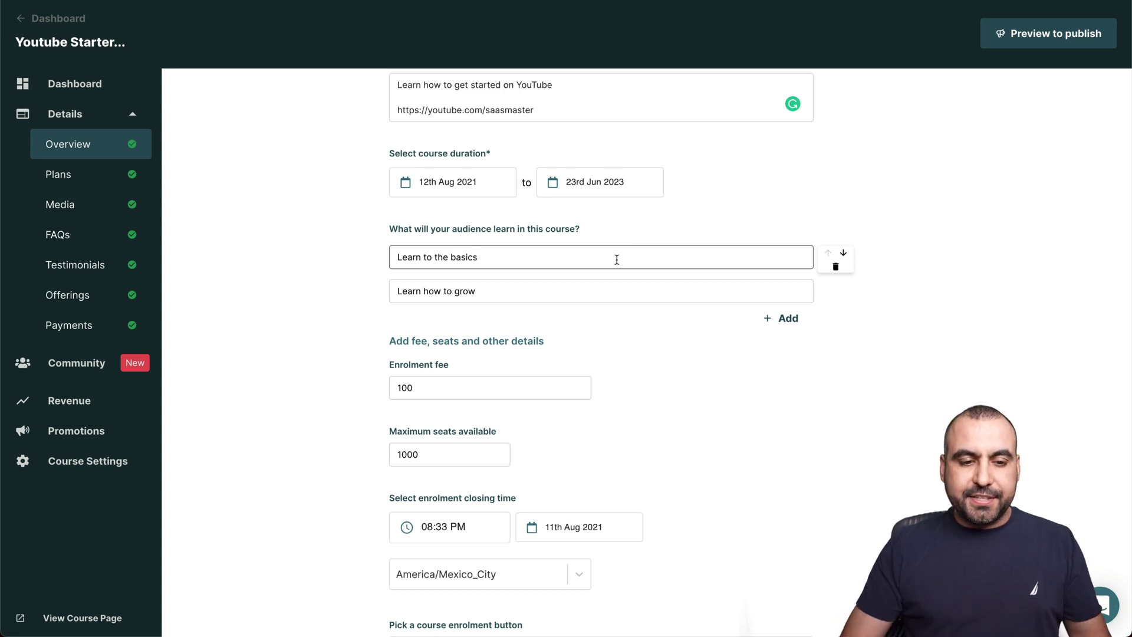
click(770, 325)
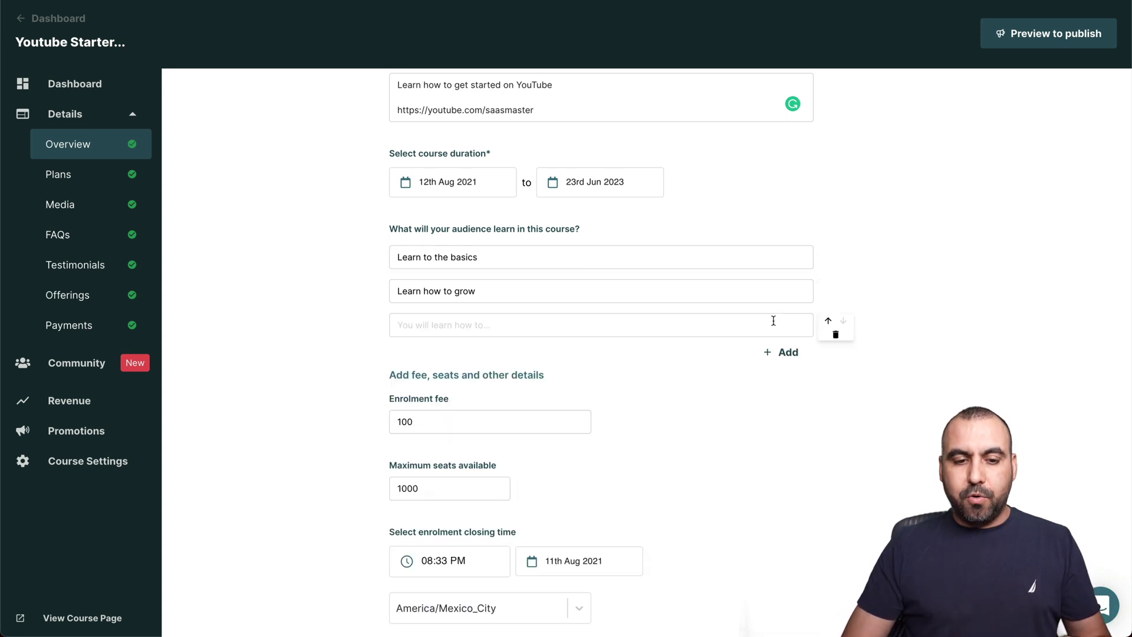
click(783, 352)
click(835, 365)
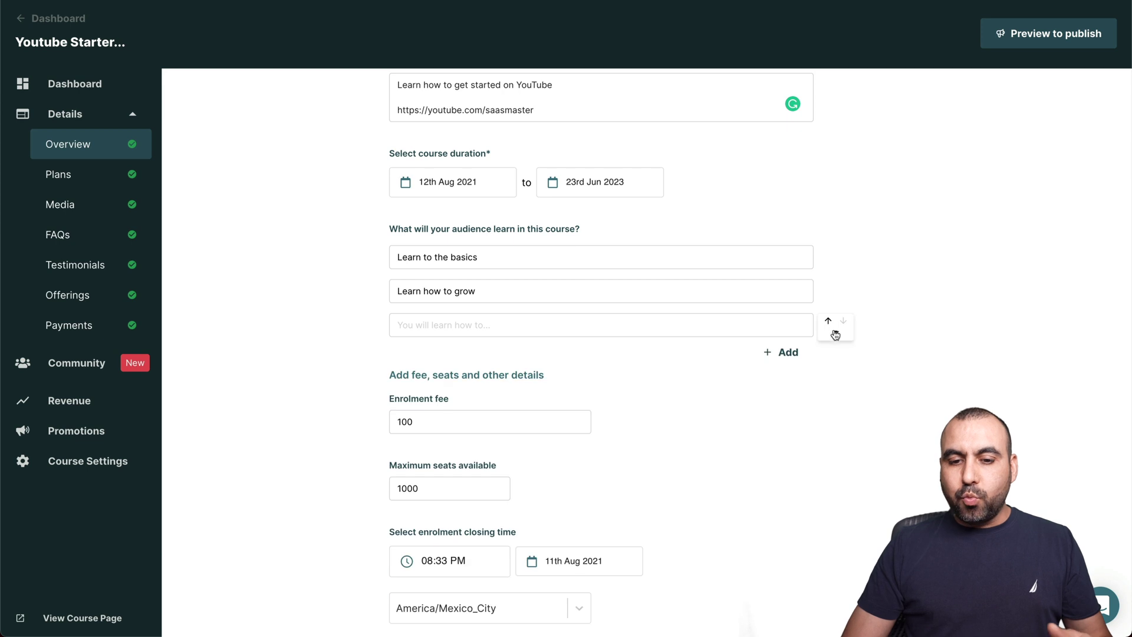
click(836, 335)
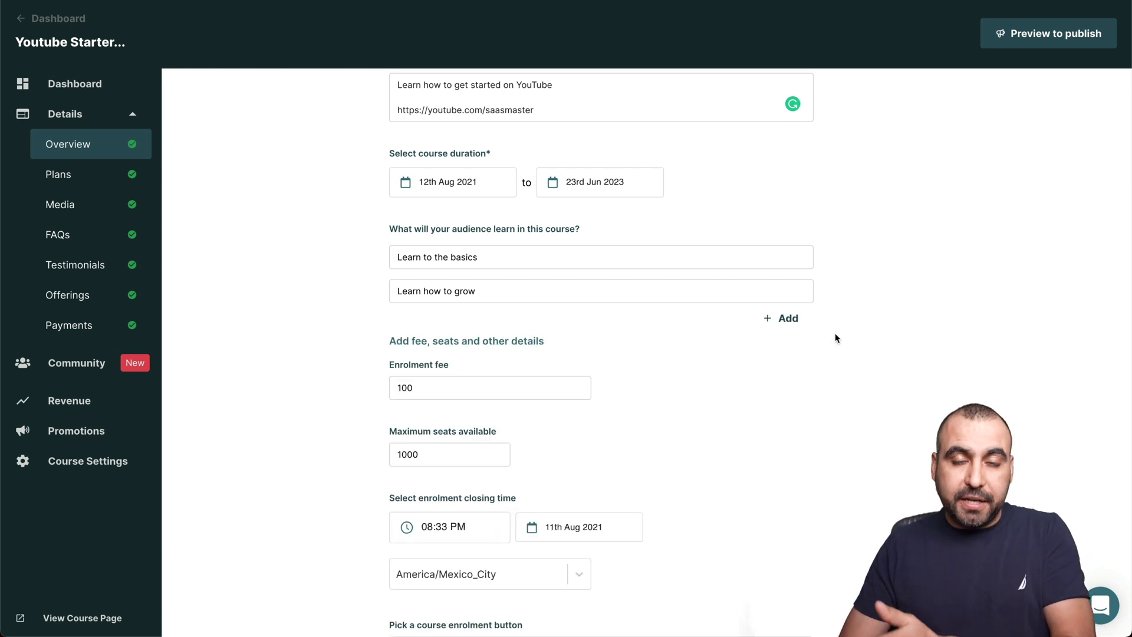
Lower Maximum seats available from 1000 to 998 and glance at the enrolment button preview
scroll(836, 336, down, 4)
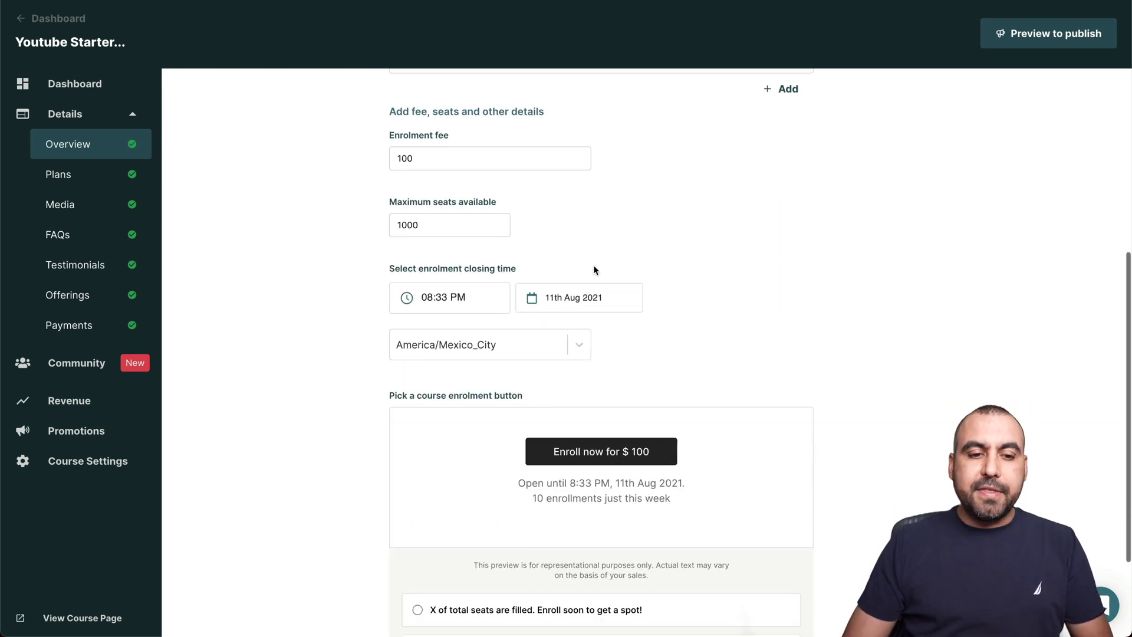
click(458, 158)
scroll(462, 157, up, 1)
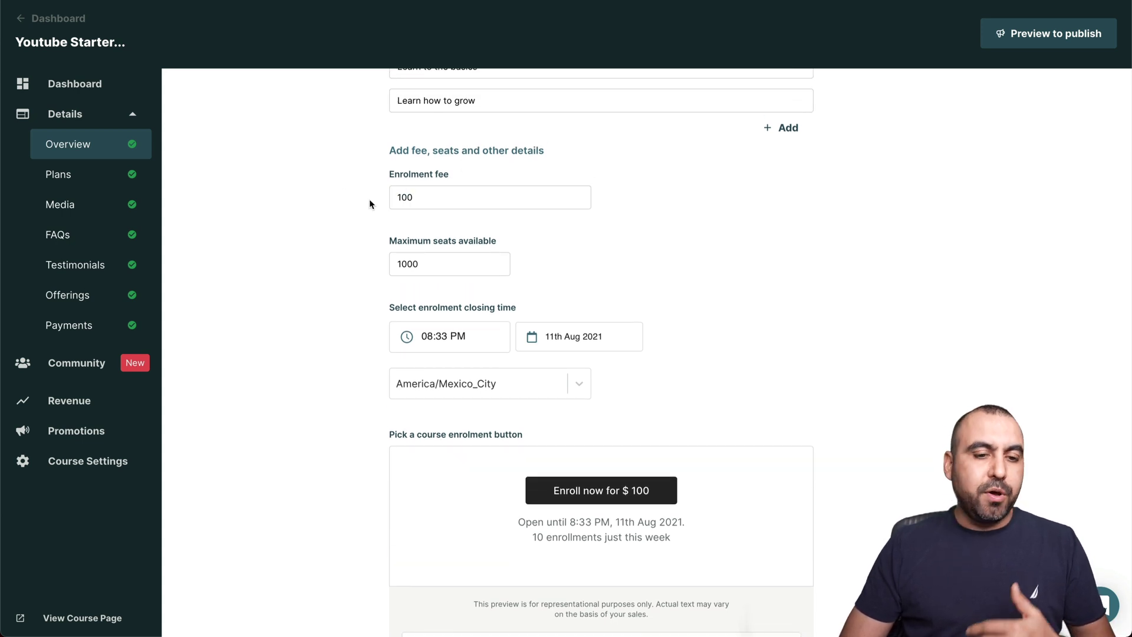
click(440, 259)
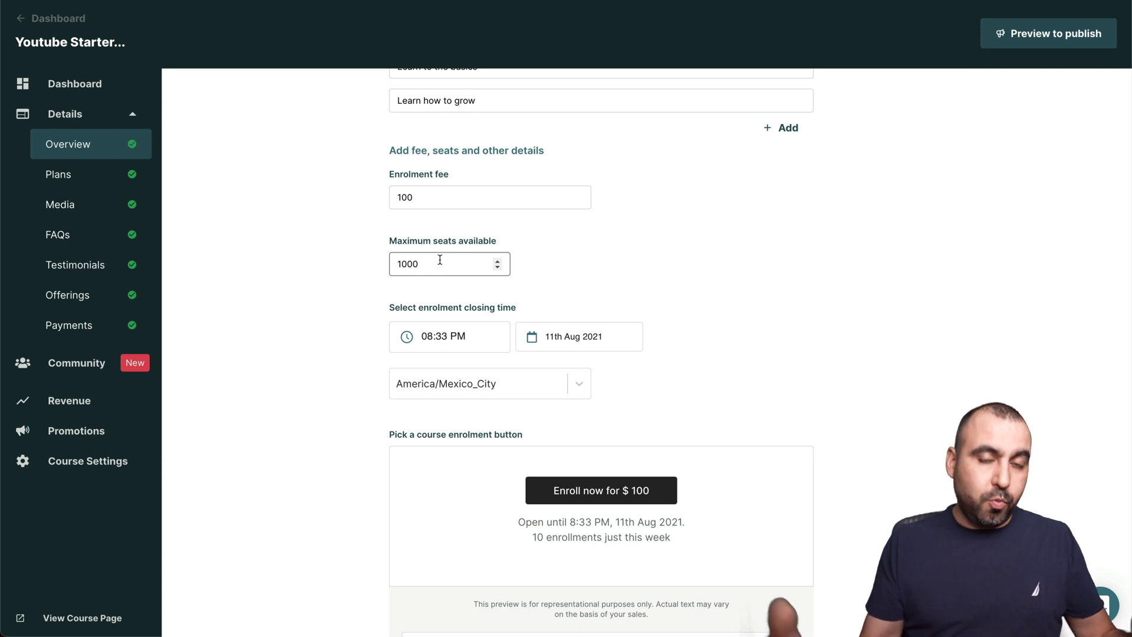
scroll(440, 259, down, 2)
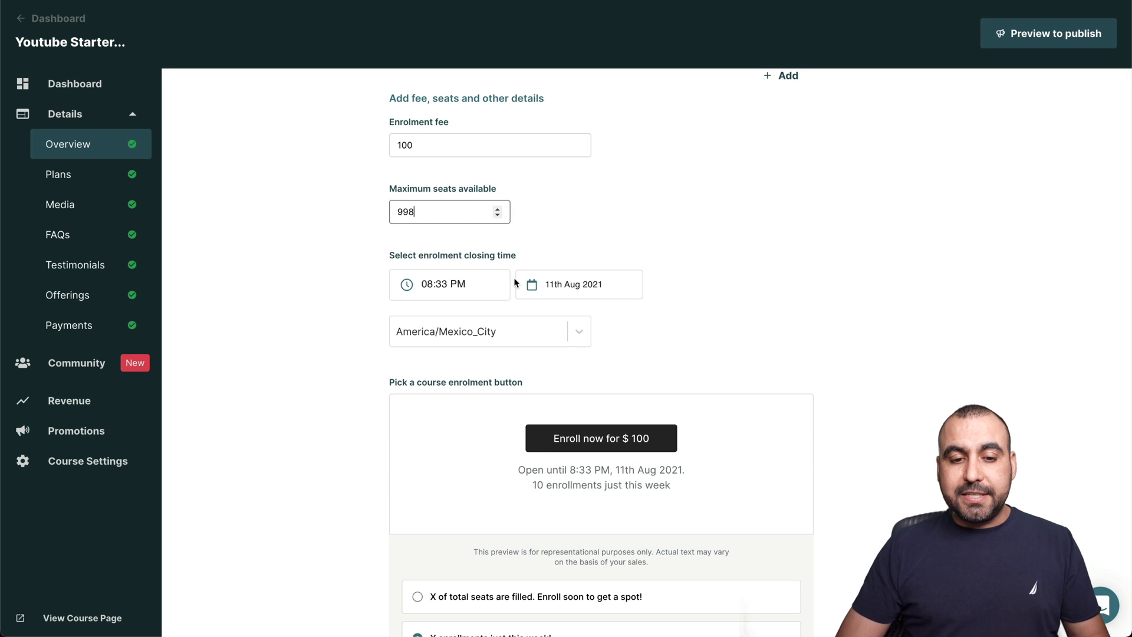
click(482, 289)
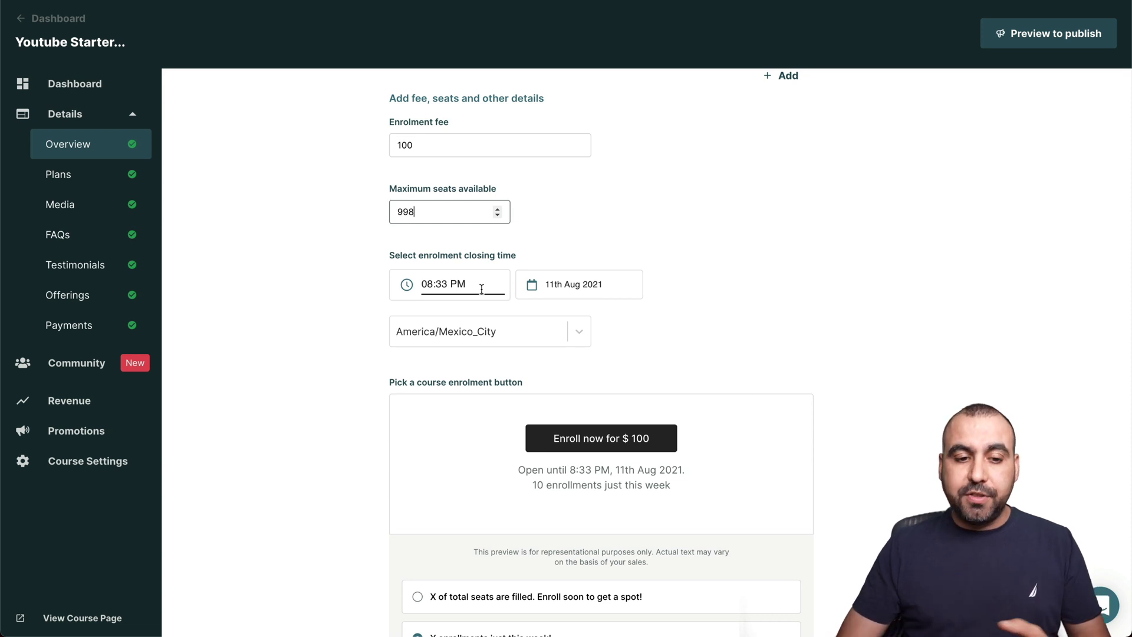
scroll(530, 295, down, 3)
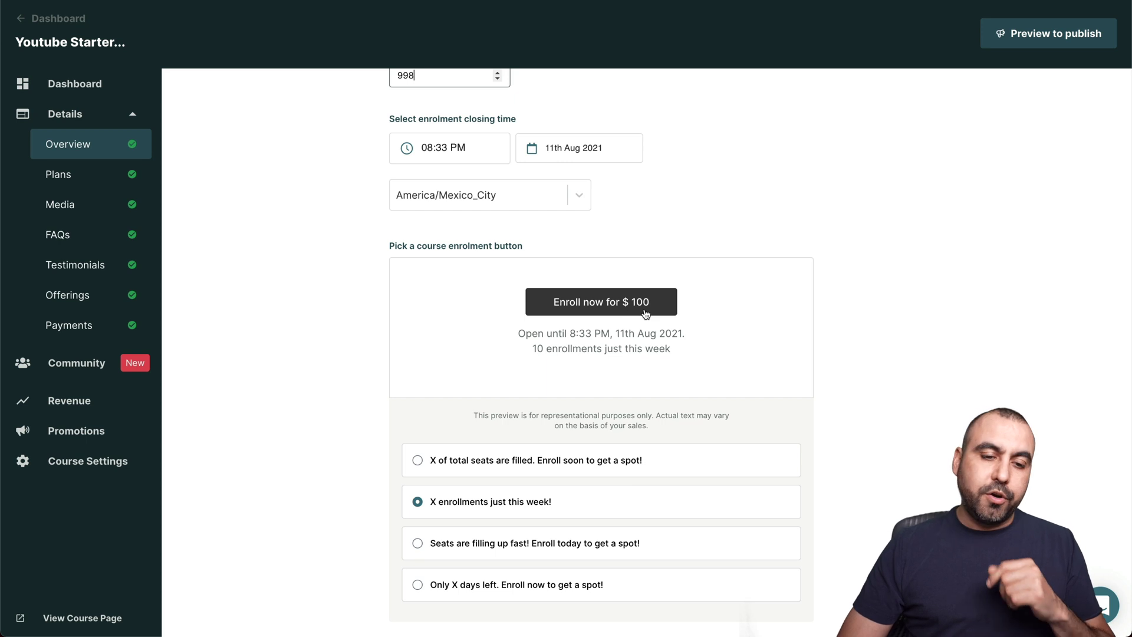
drag(519, 334, 701, 349)
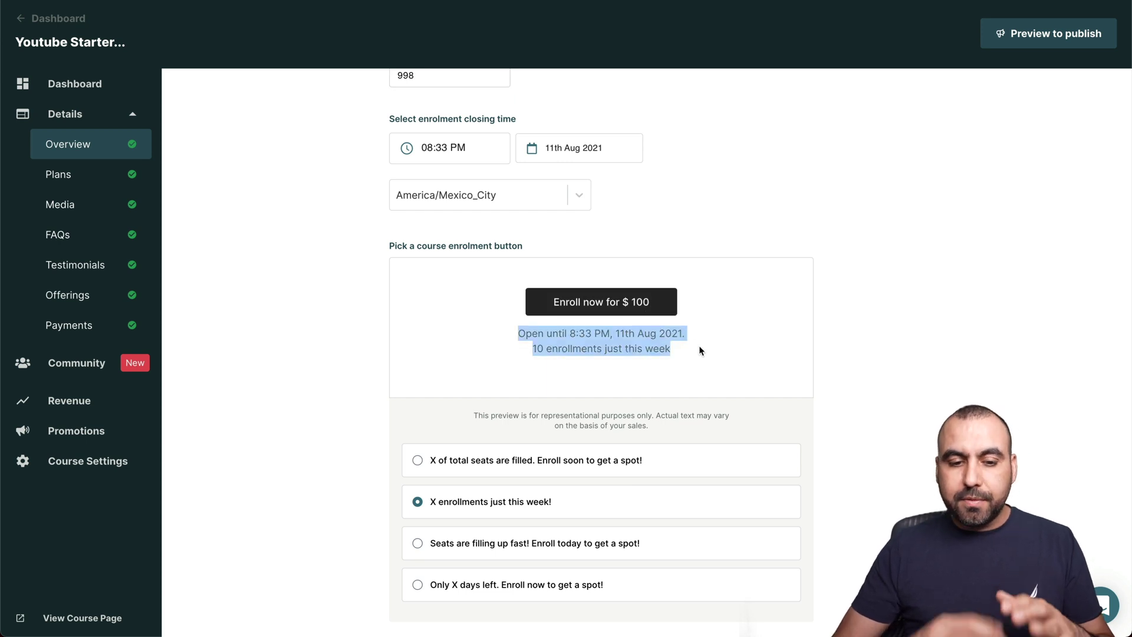
Preview the seats-filled, weekly-count and filling-fast messages, settling on 'Only X days left'
click(424, 462)
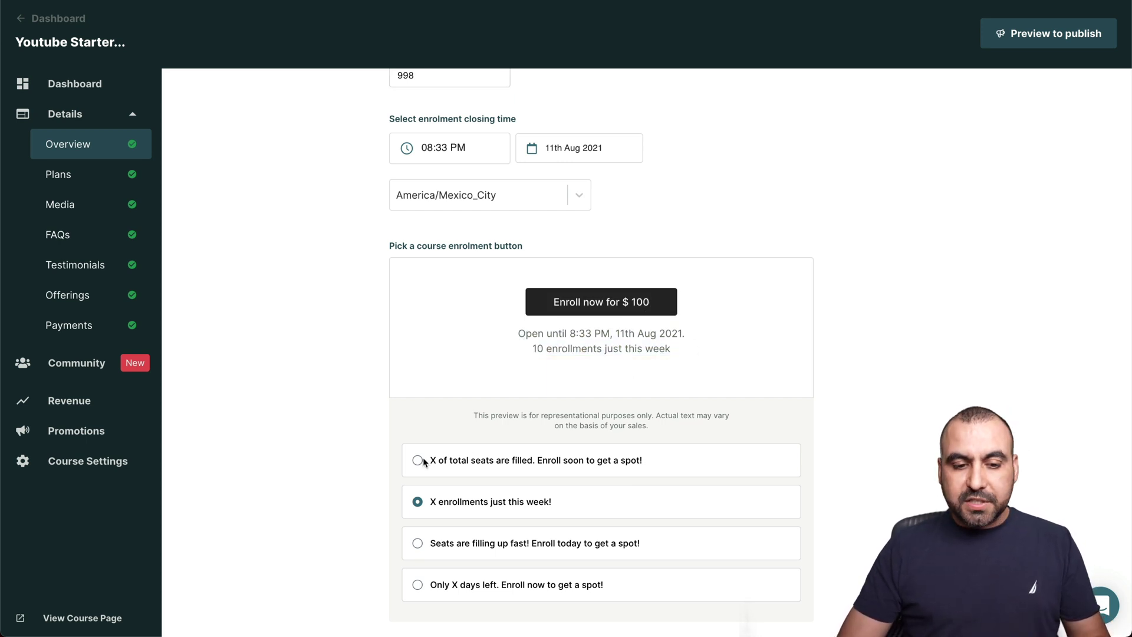
click(418, 461)
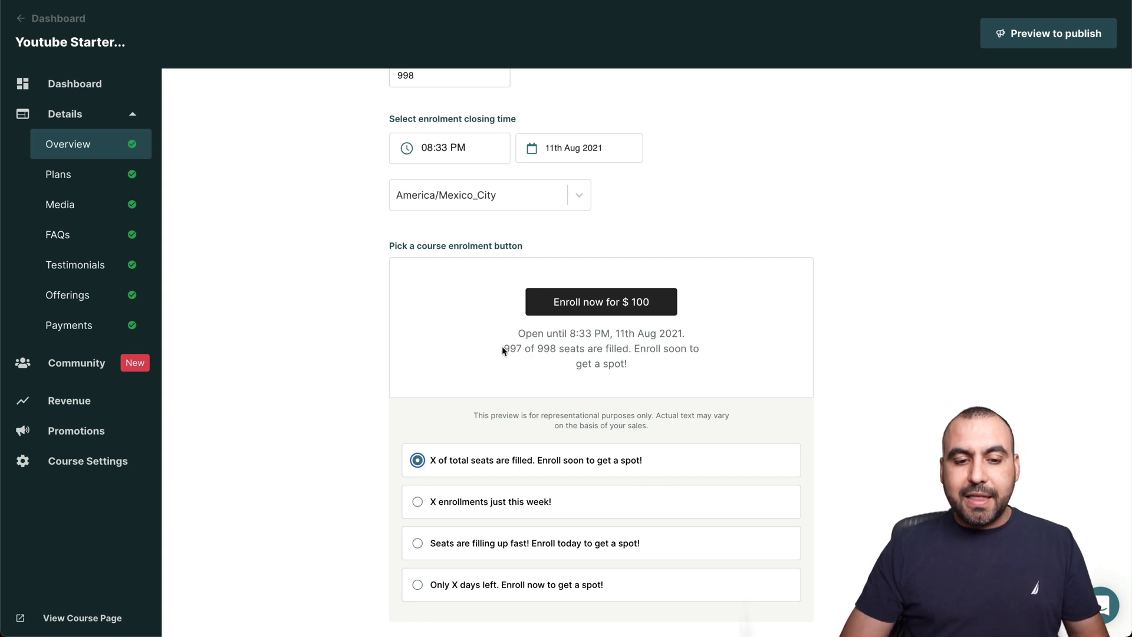
drag(538, 351, 607, 352)
click(619, 376)
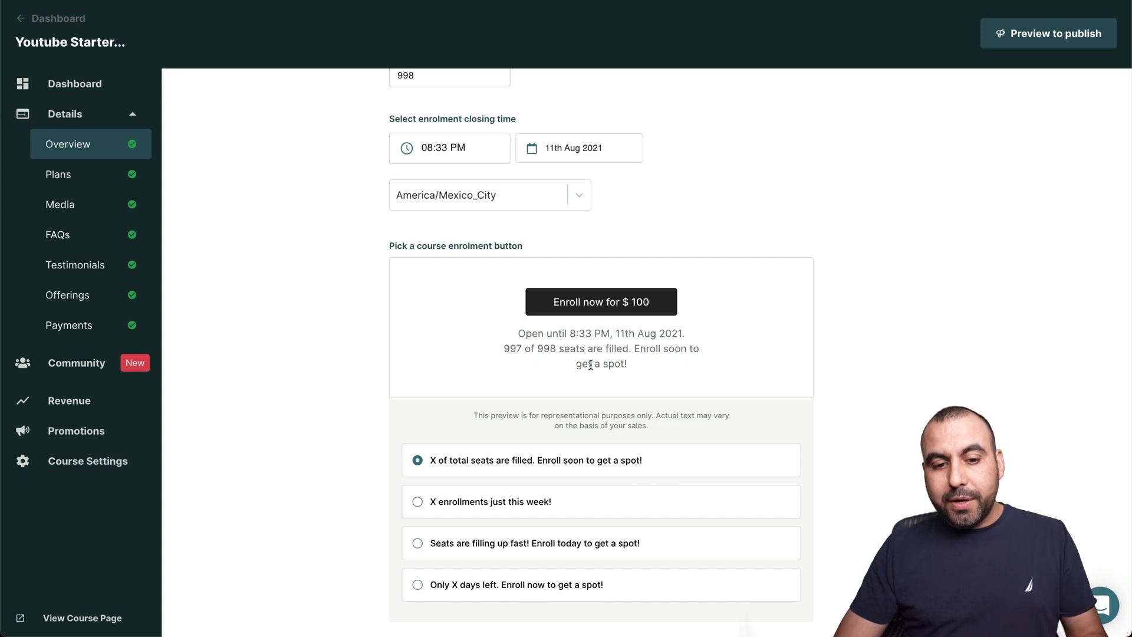
click(417, 502)
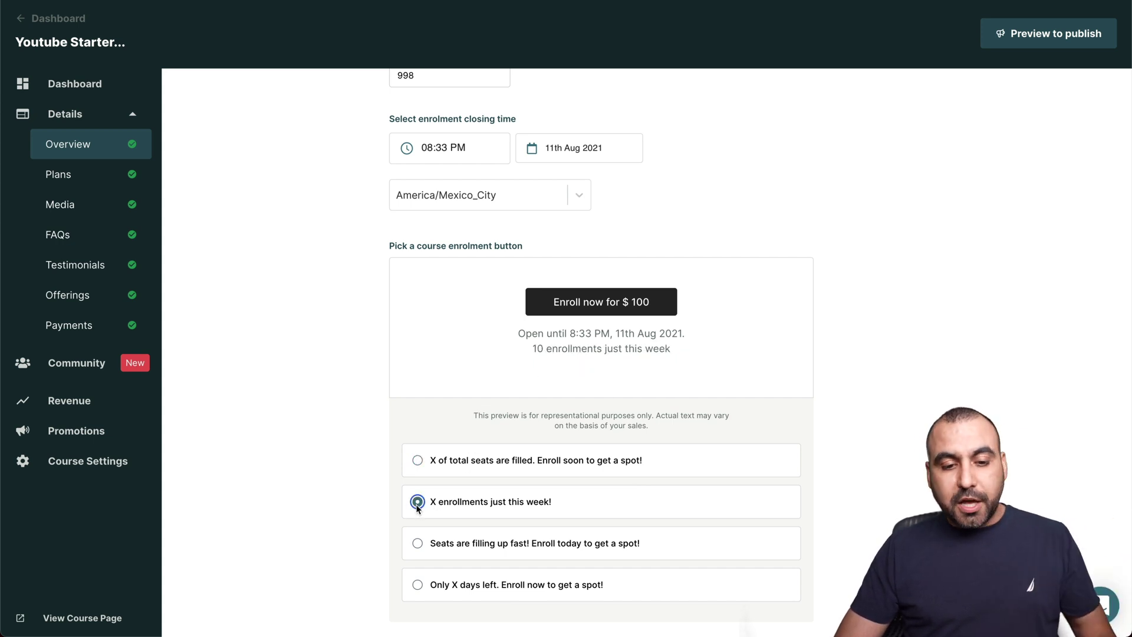
click(418, 543)
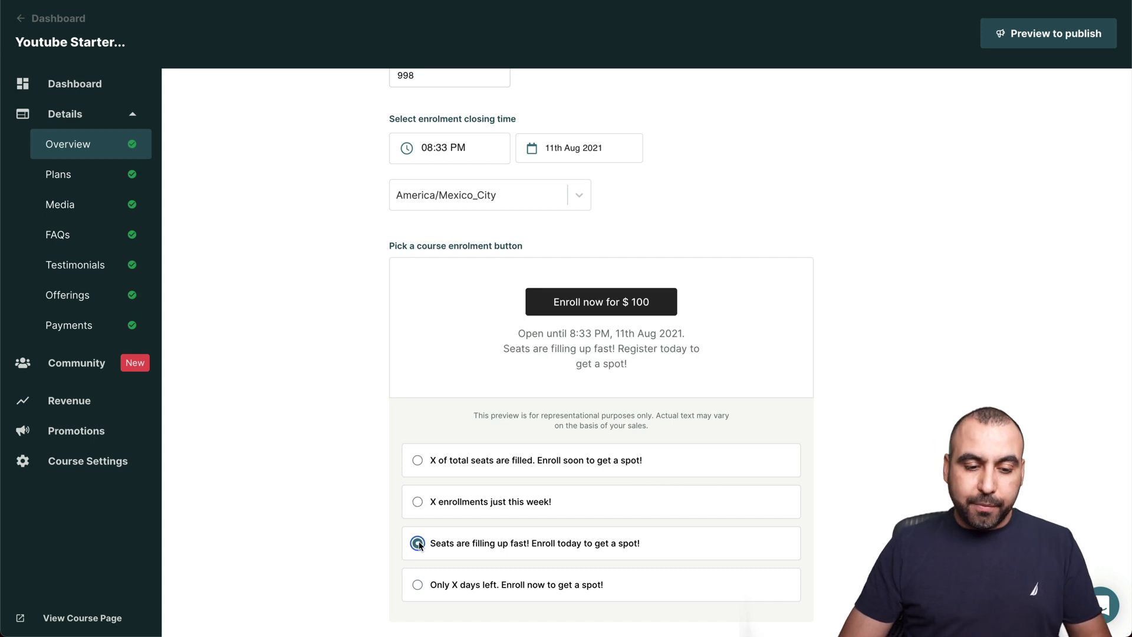
click(419, 585)
scroll(466, 431, up, 3)
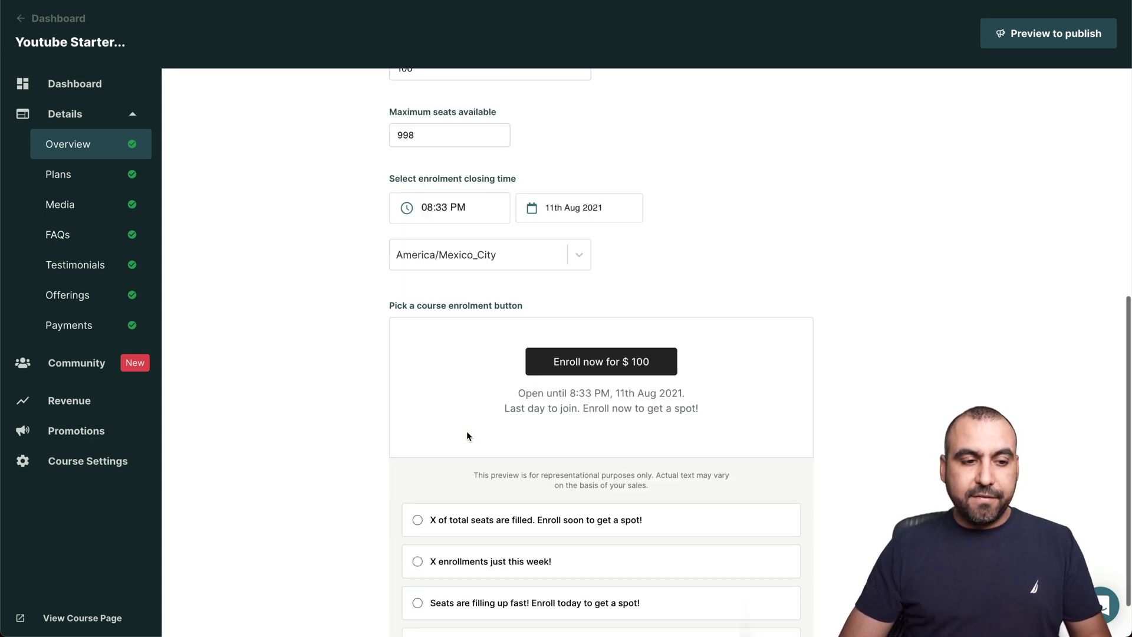
Step through the course's Plans and Media pages to its FAQs, which list two questions
click(83, 174)
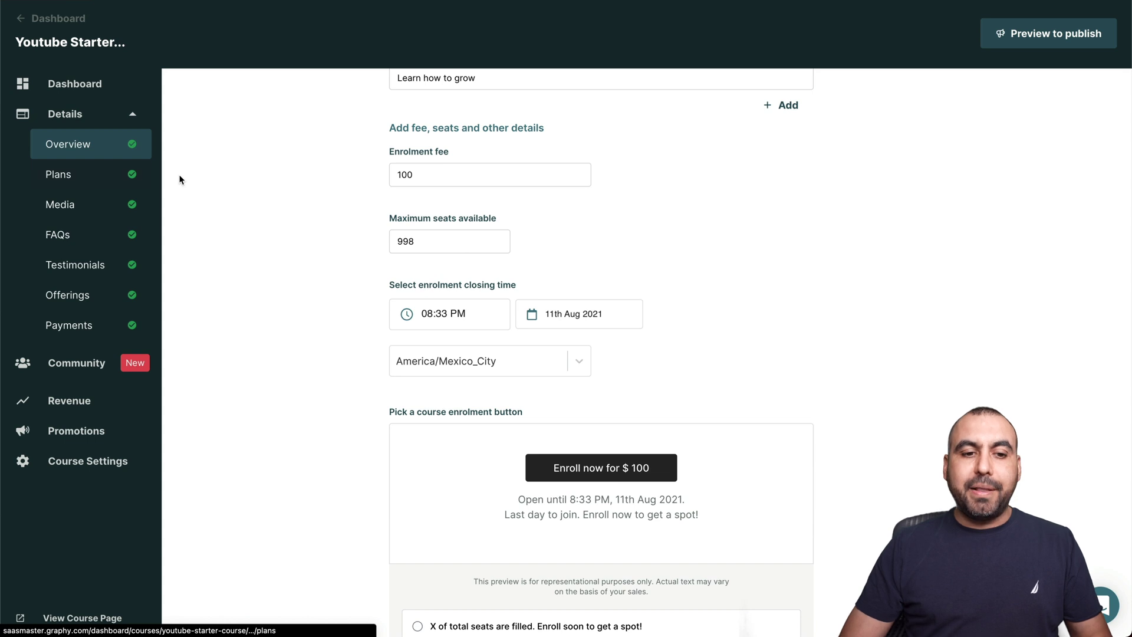
mouse_move(473, 222)
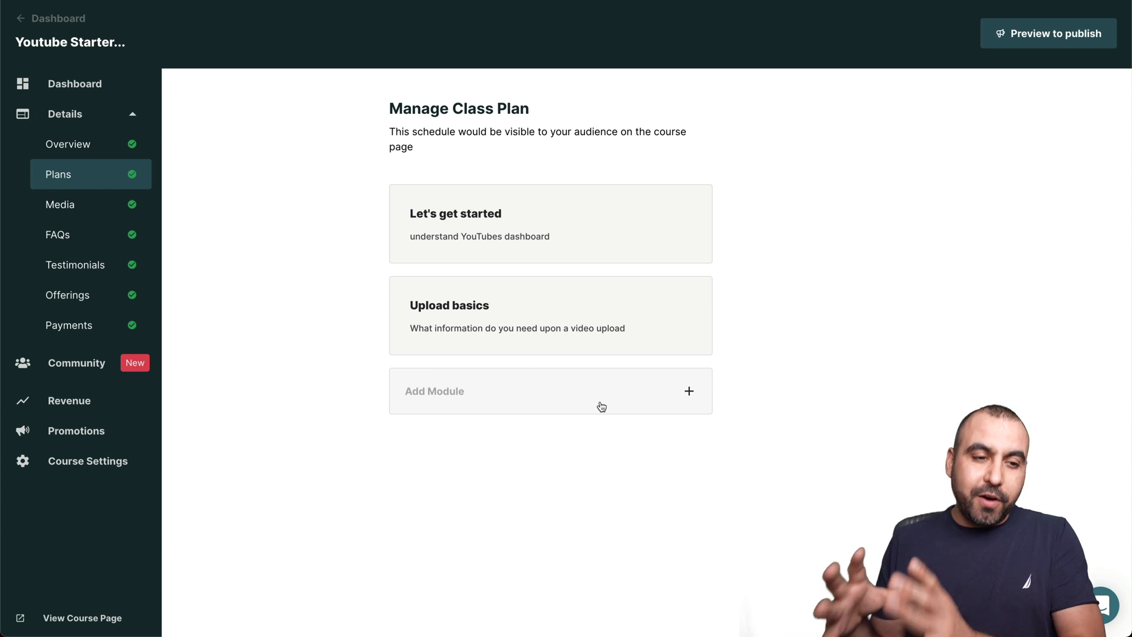
click(87, 211)
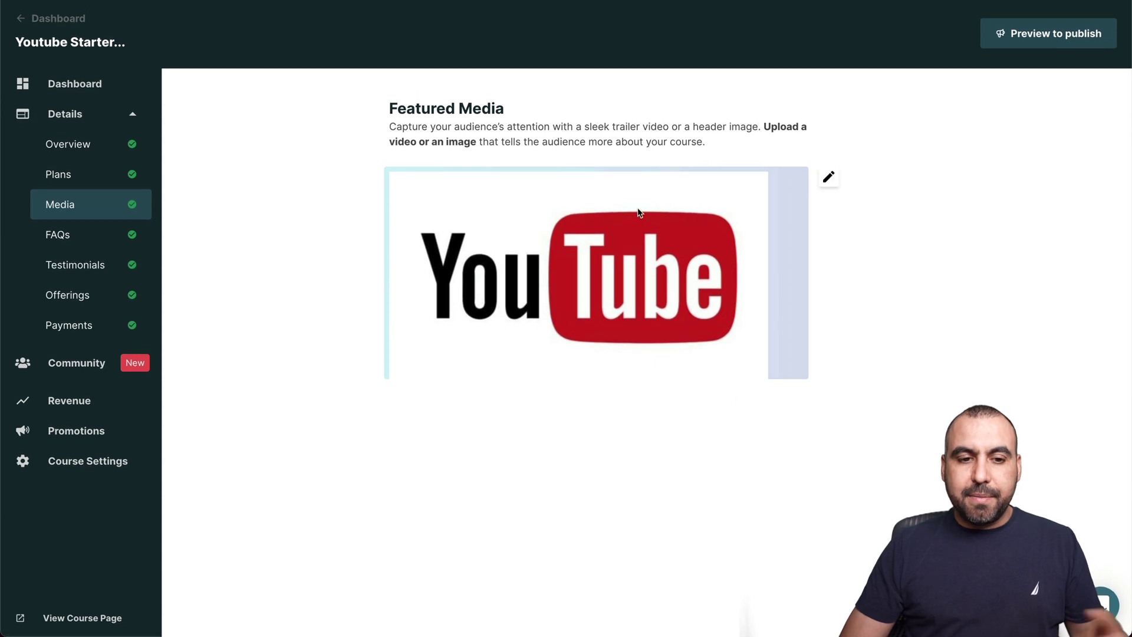
click(75, 237)
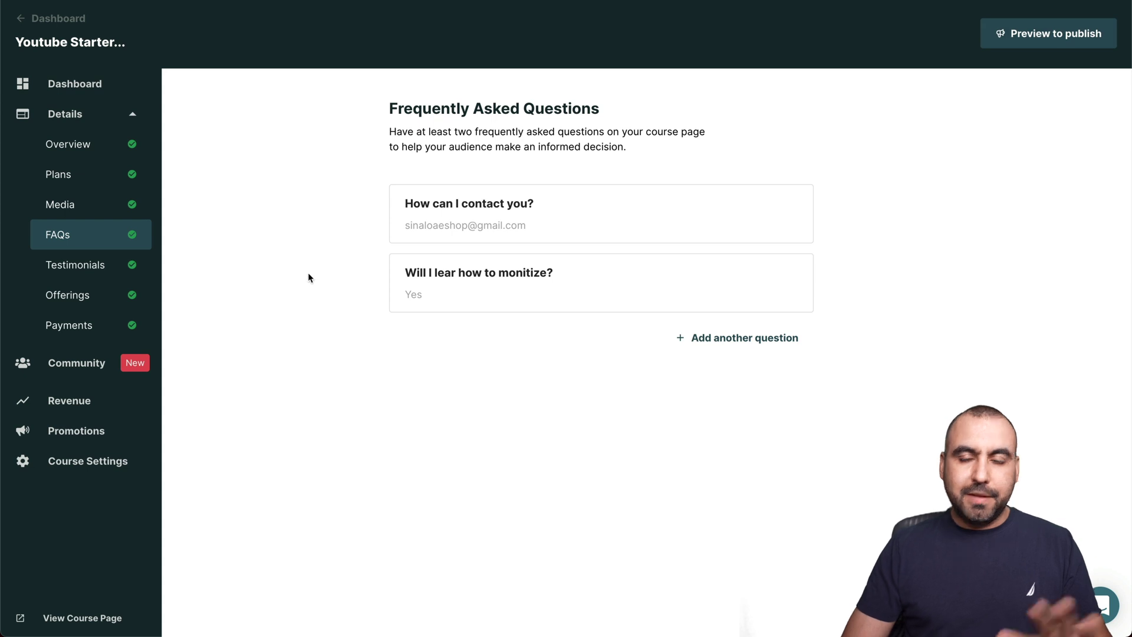
Review the course testimonials, then view the Offerings page with all six offerings checked
click(101, 275)
scroll(565, 352, down, 2)
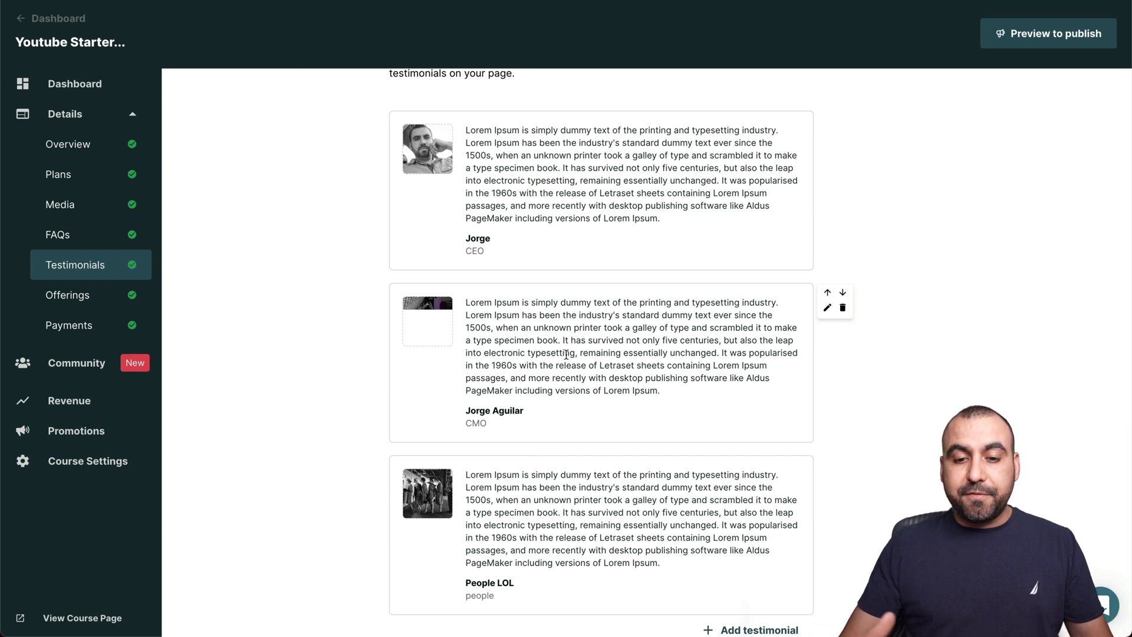
drag(566, 354, 564, 341)
scroll(737, 590, down, 1)
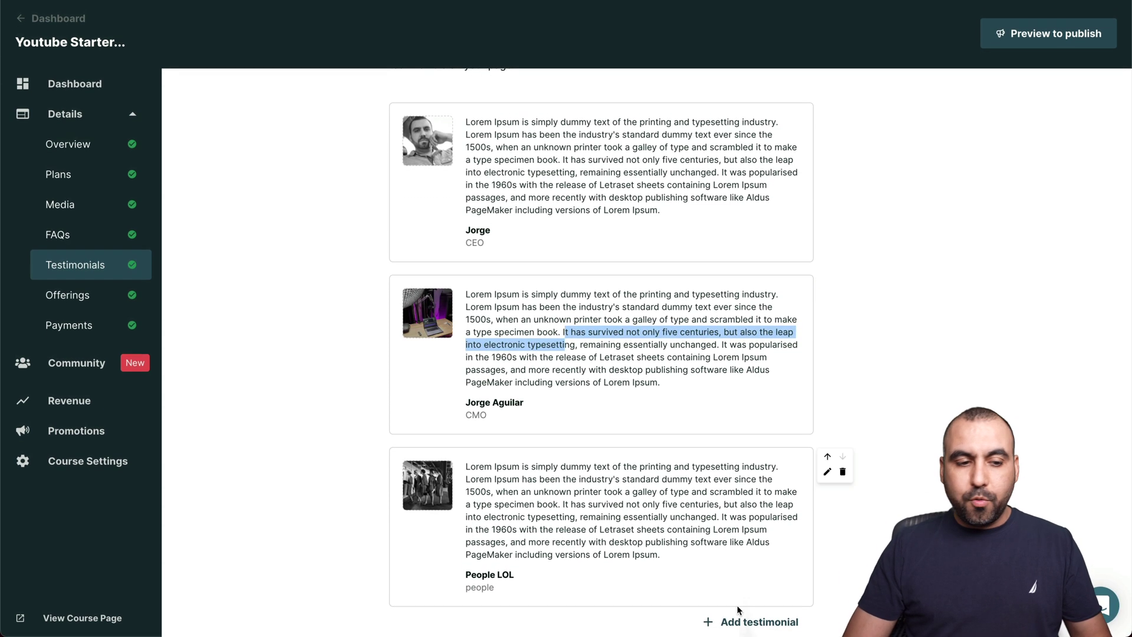
click(78, 298)
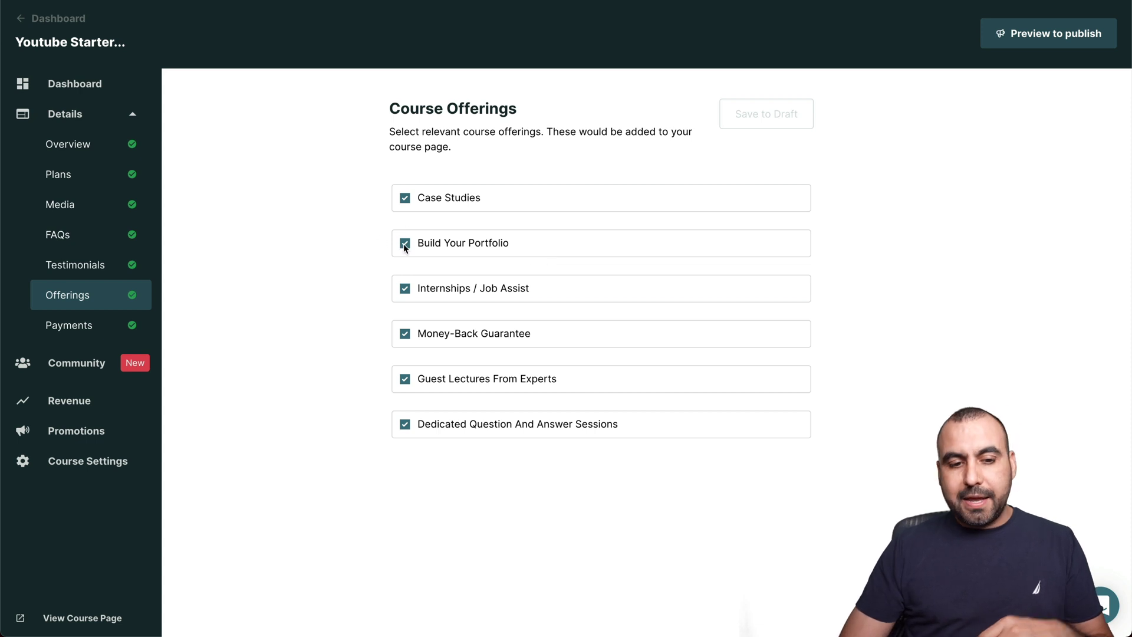
Untick and retick Build Your Portfolio, then view Payments showing Stripe as active
click(479, 249)
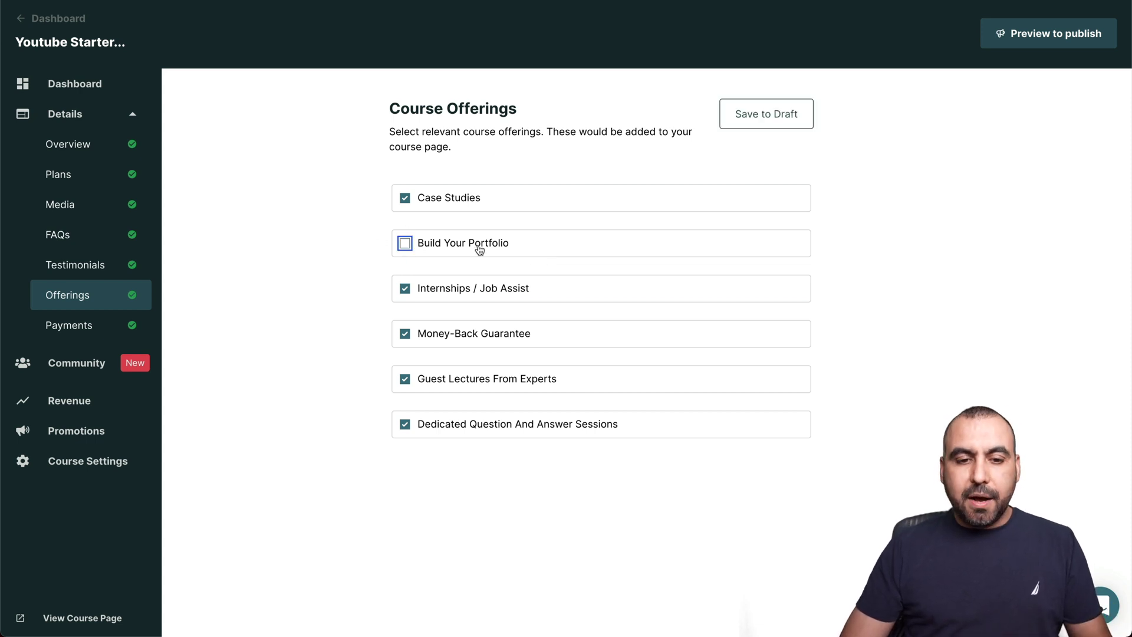
click(479, 249)
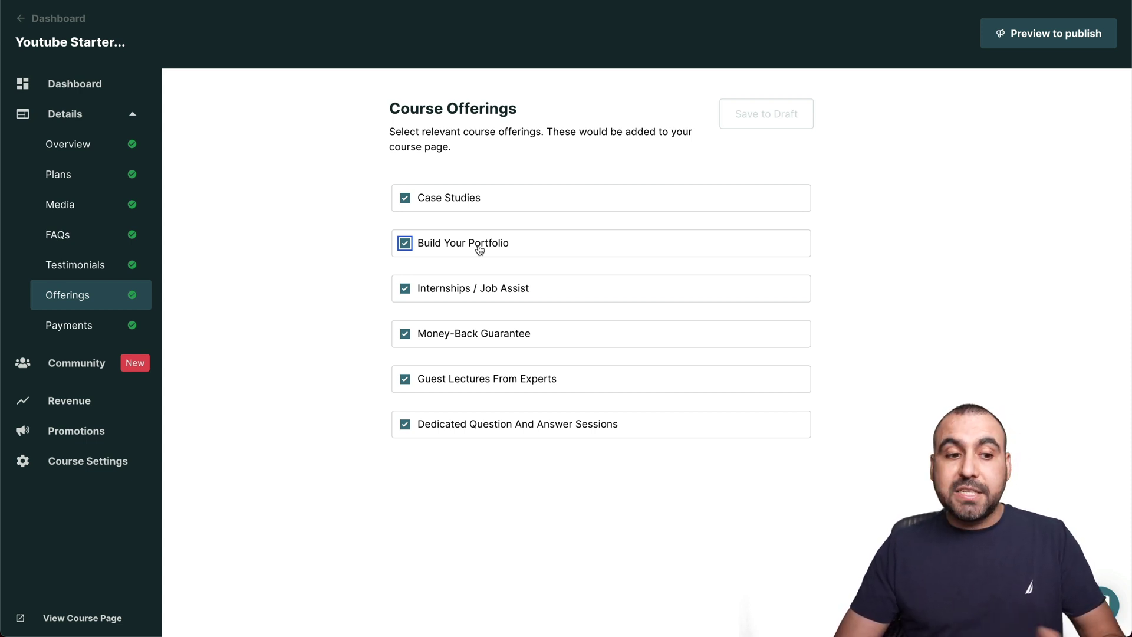
click(94, 330)
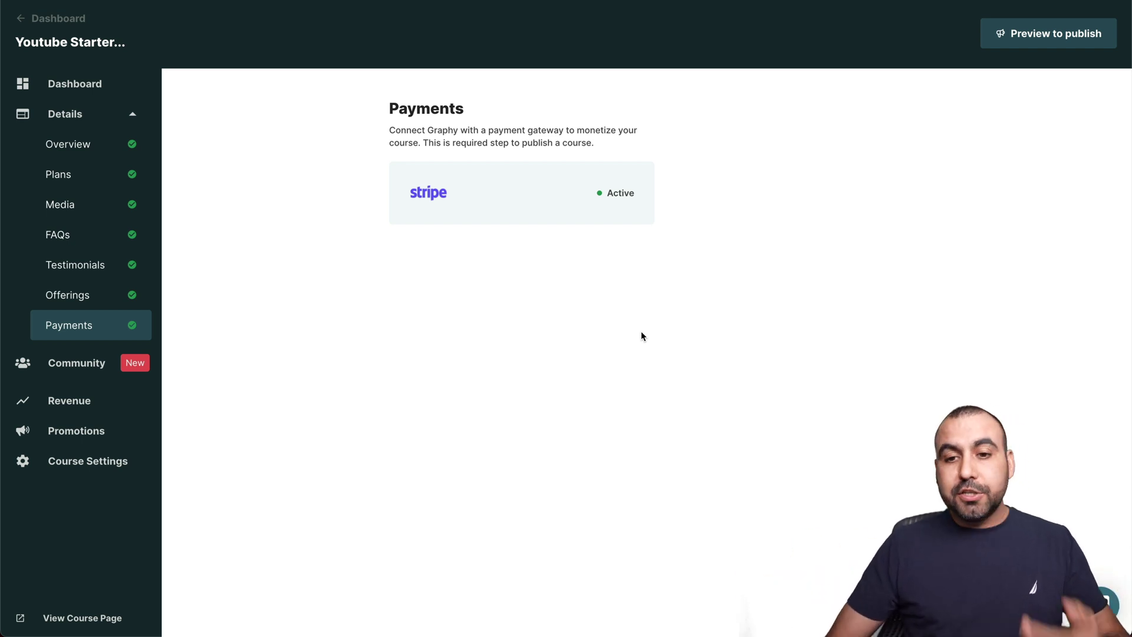
Open the course community and browse its Members, #General, #Announcements and #Random channels
click(98, 368)
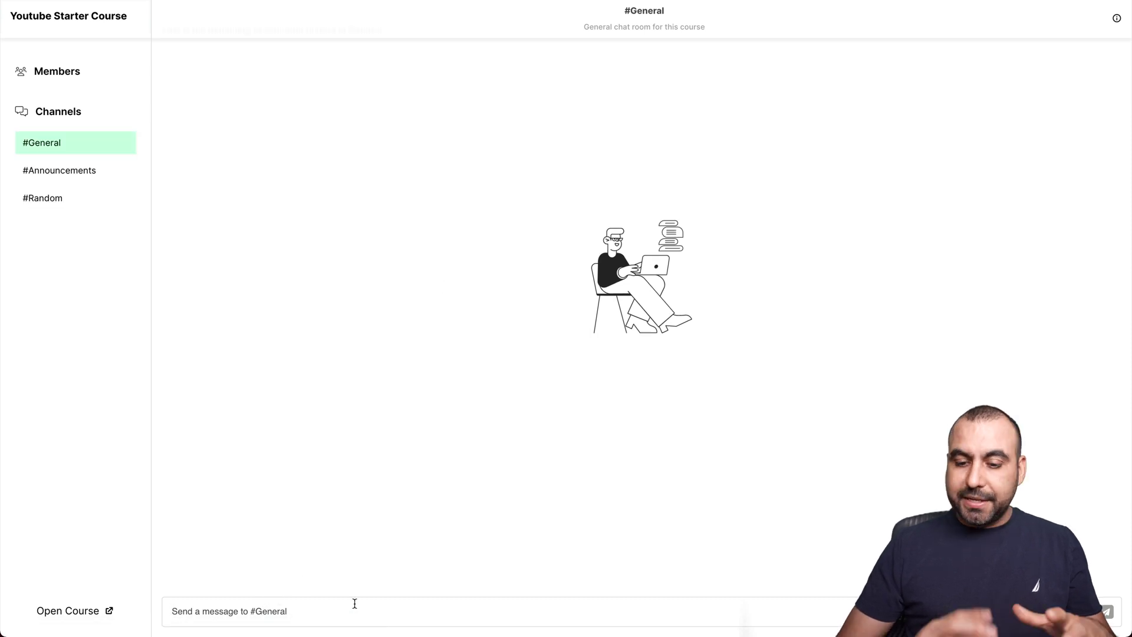
click(69, 72)
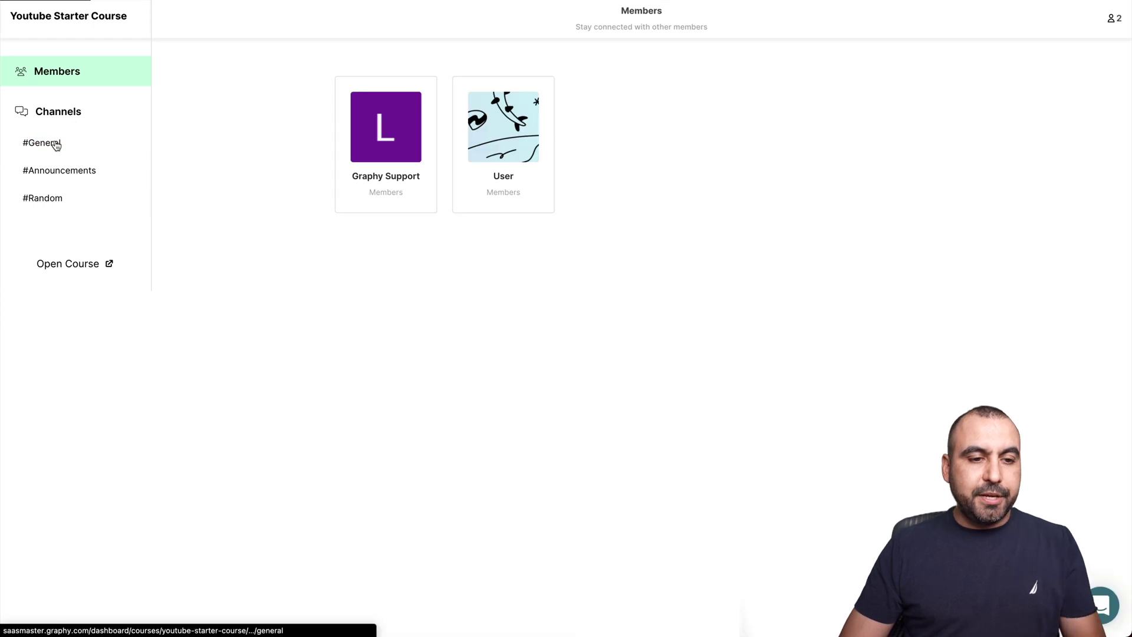
click(56, 142)
click(66, 172)
click(61, 198)
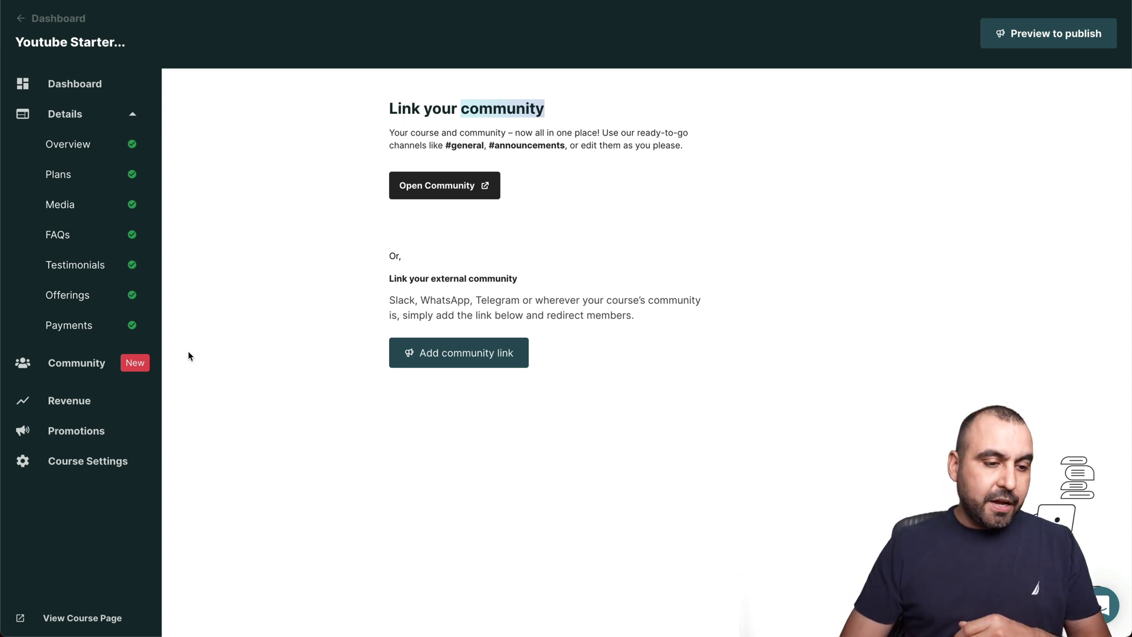
Go to the course's Revenue promotions page and read the sales description
click(81, 400)
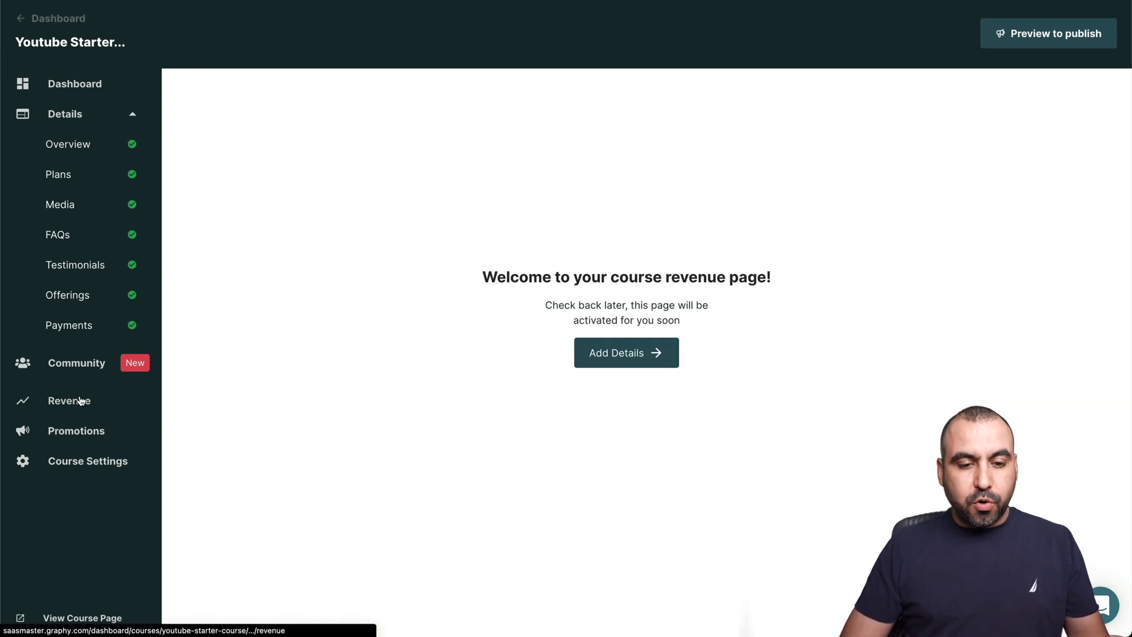
click(74, 437)
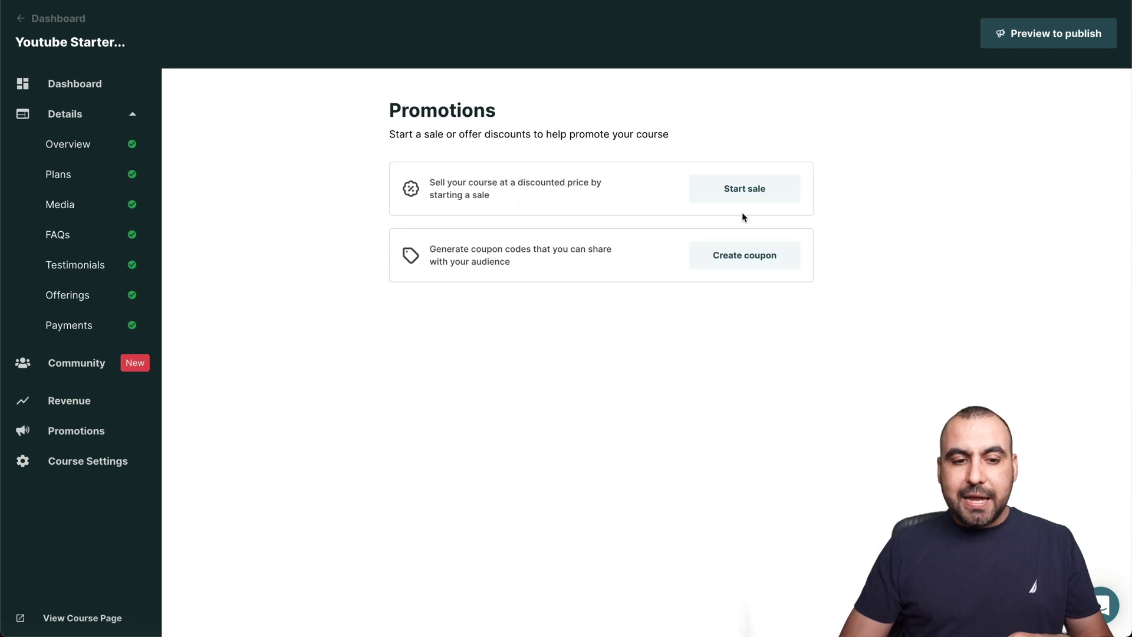
drag(431, 183, 588, 198)
click(606, 199)
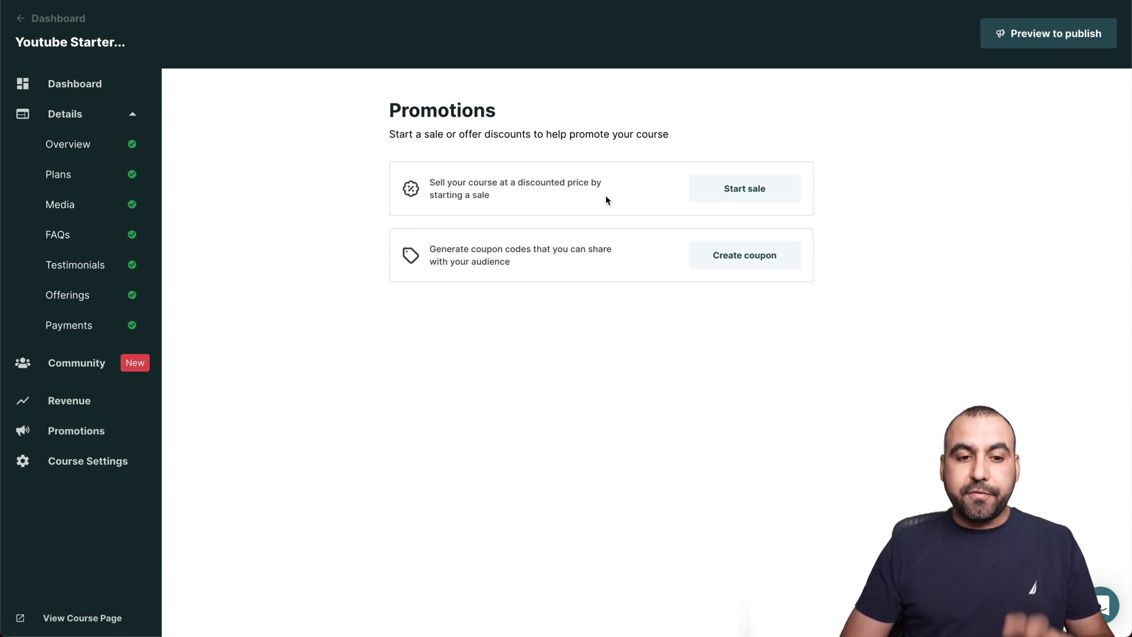
Save a $50 (50% off) sale for 12th–13th Aug limited to 10 seats
click(758, 189)
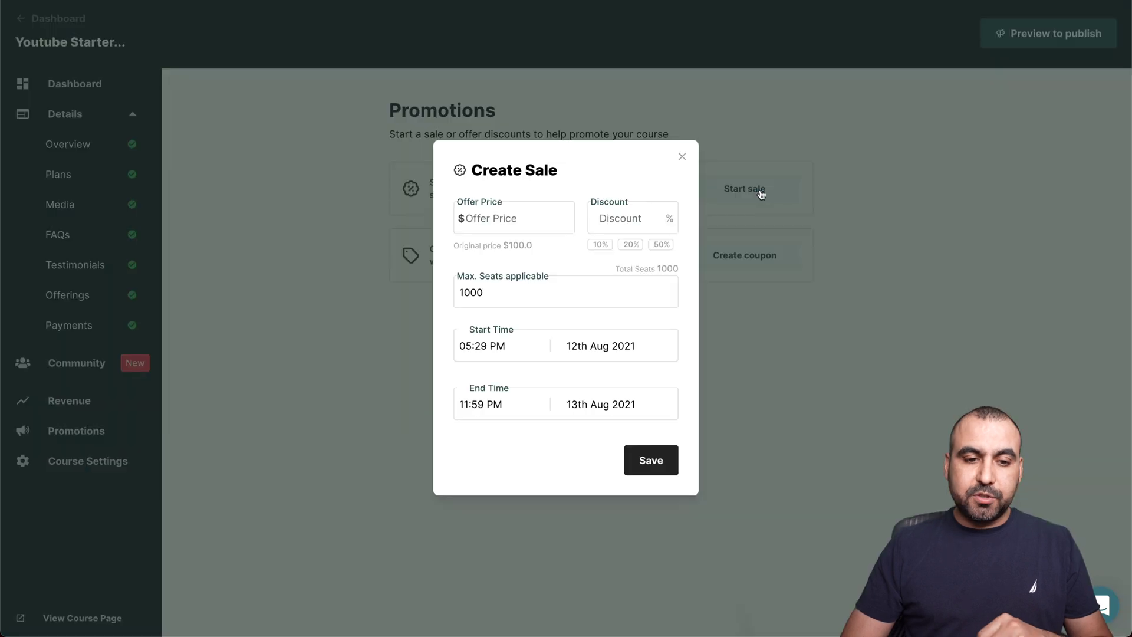
click(506, 223)
text(50)
click(640, 222)
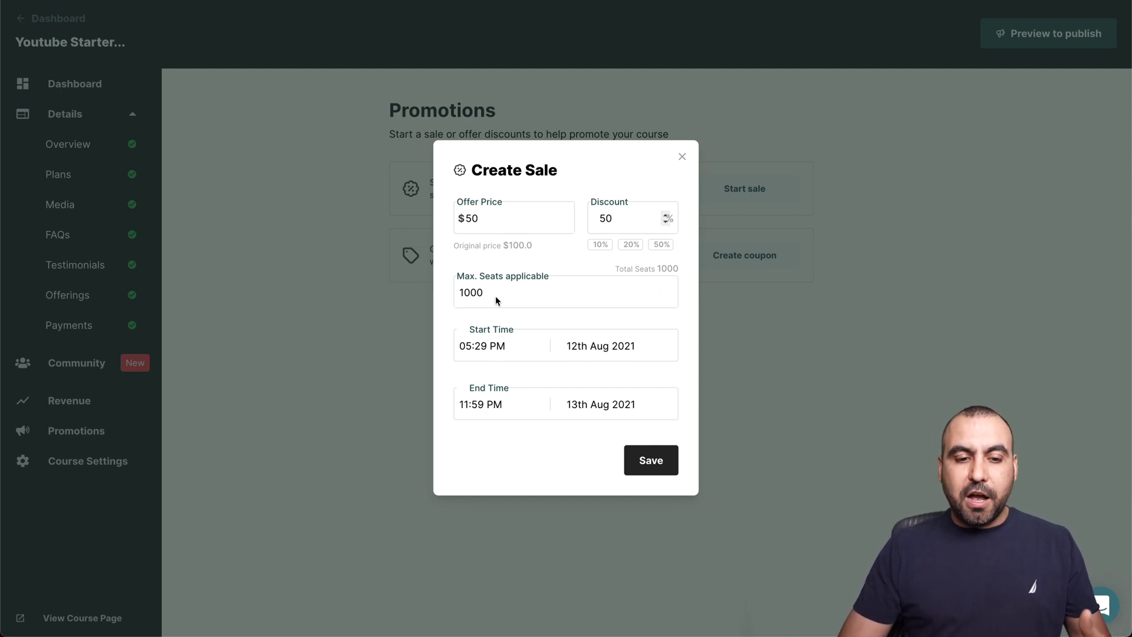
double_click(476, 292)
text(10)
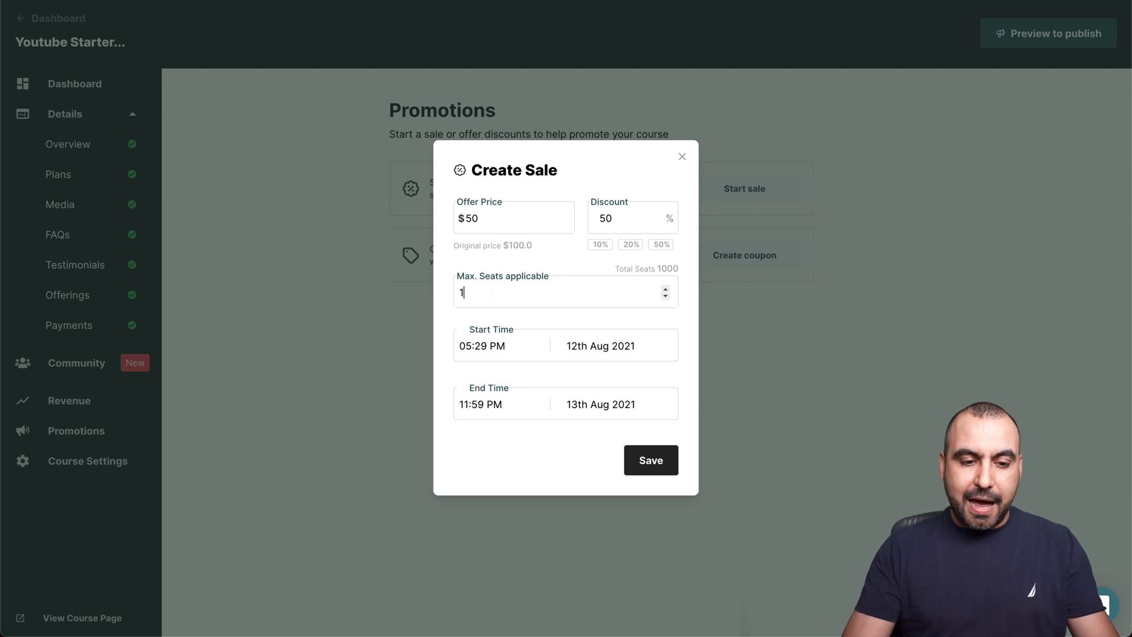
click(653, 459)
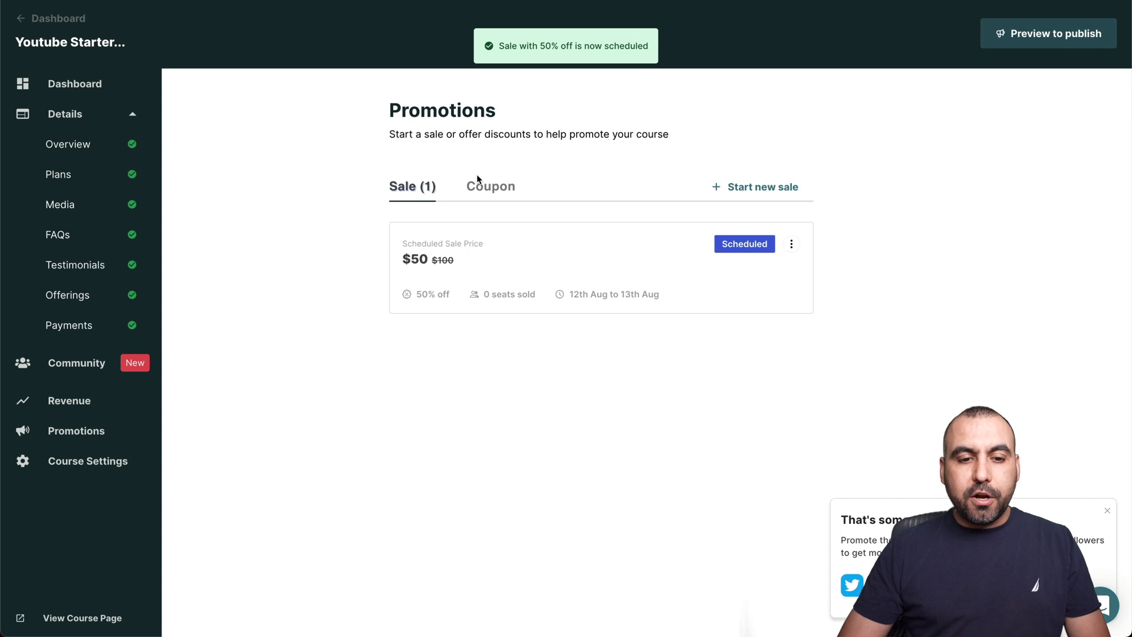
click(492, 196)
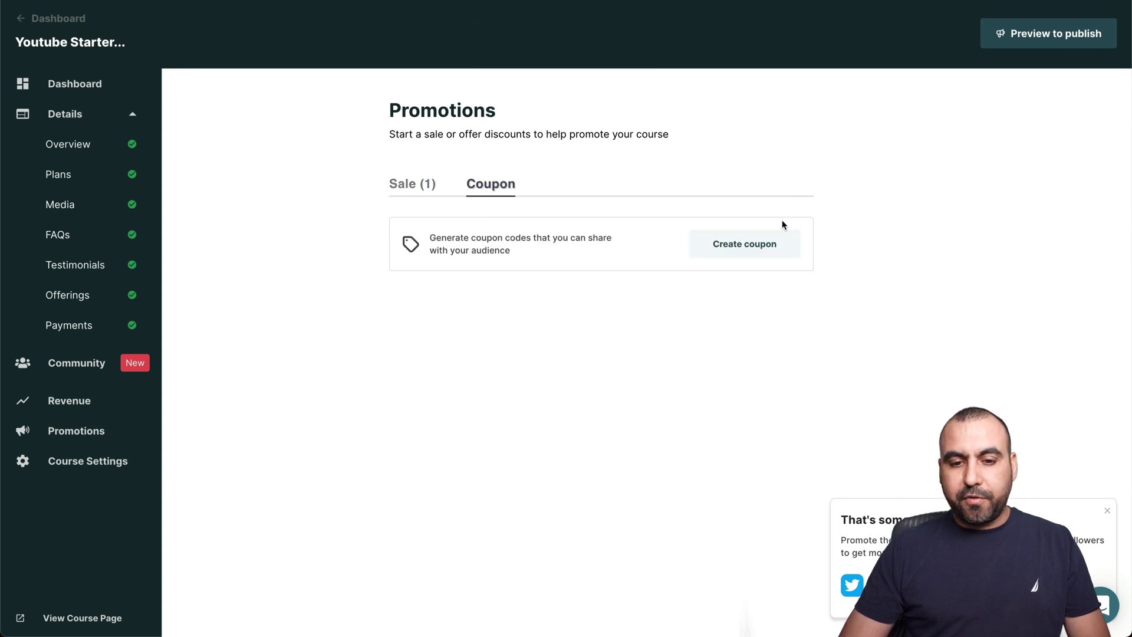
Create a $30, 70%-off coupon valid for 100 uses, then return to the sale listing
click(777, 242)
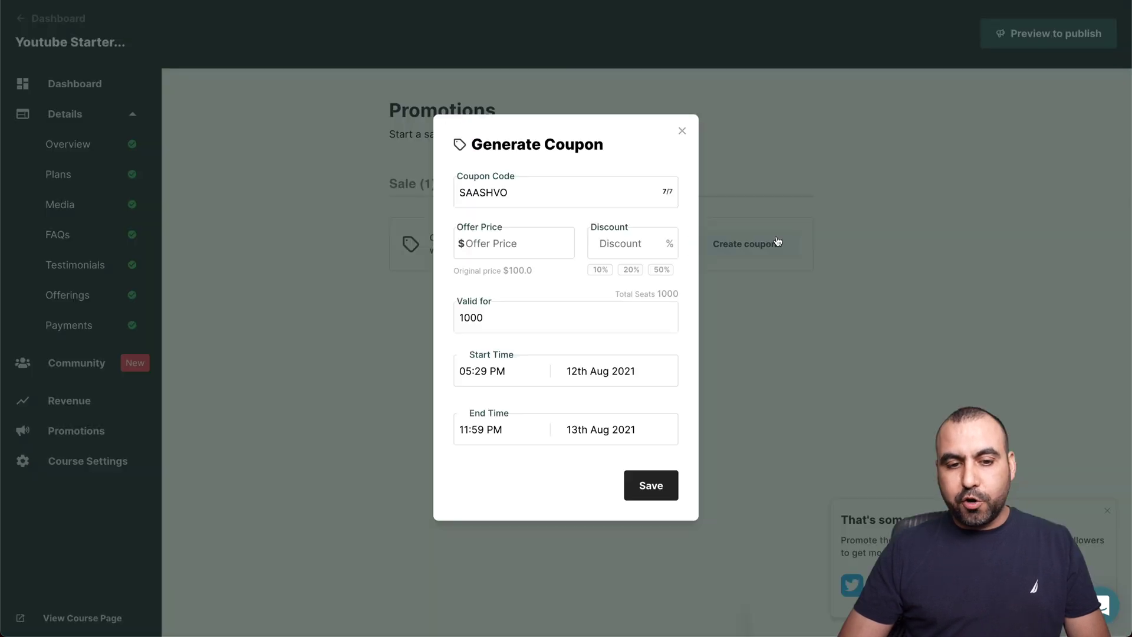
click(521, 235)
text(30)
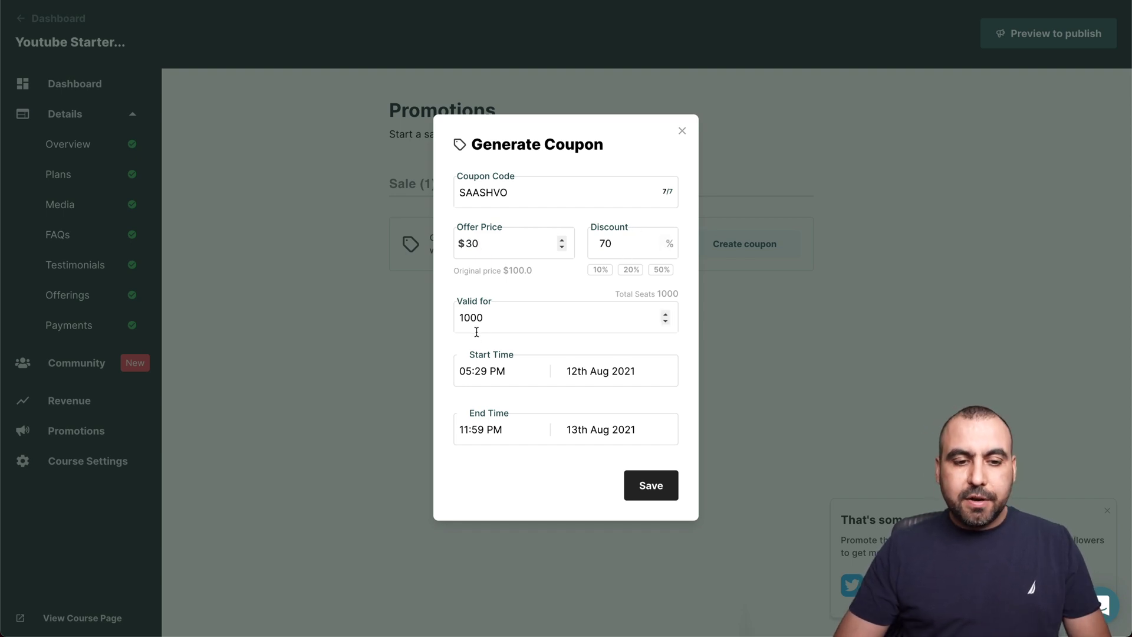
drag(495, 324, 449, 328)
text(100)
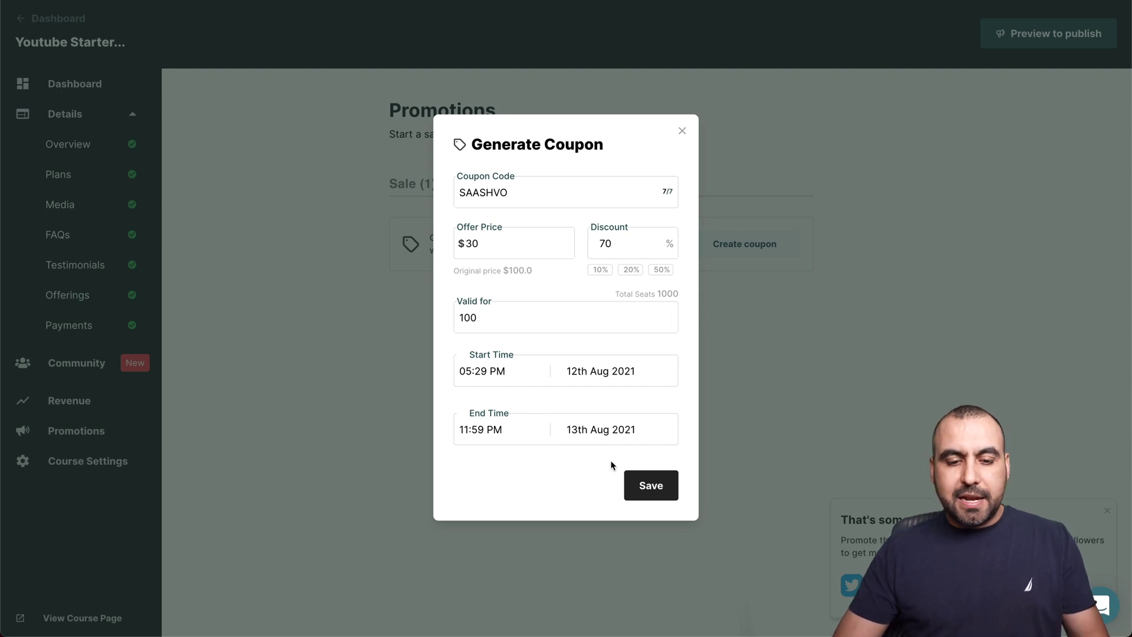
click(664, 487)
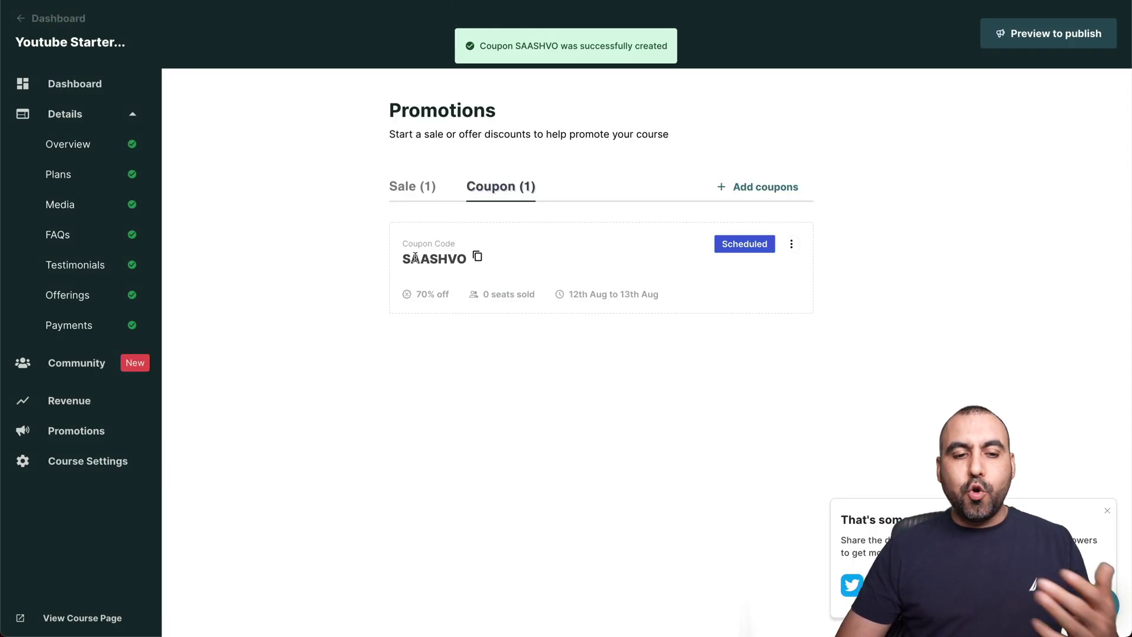
click(402, 190)
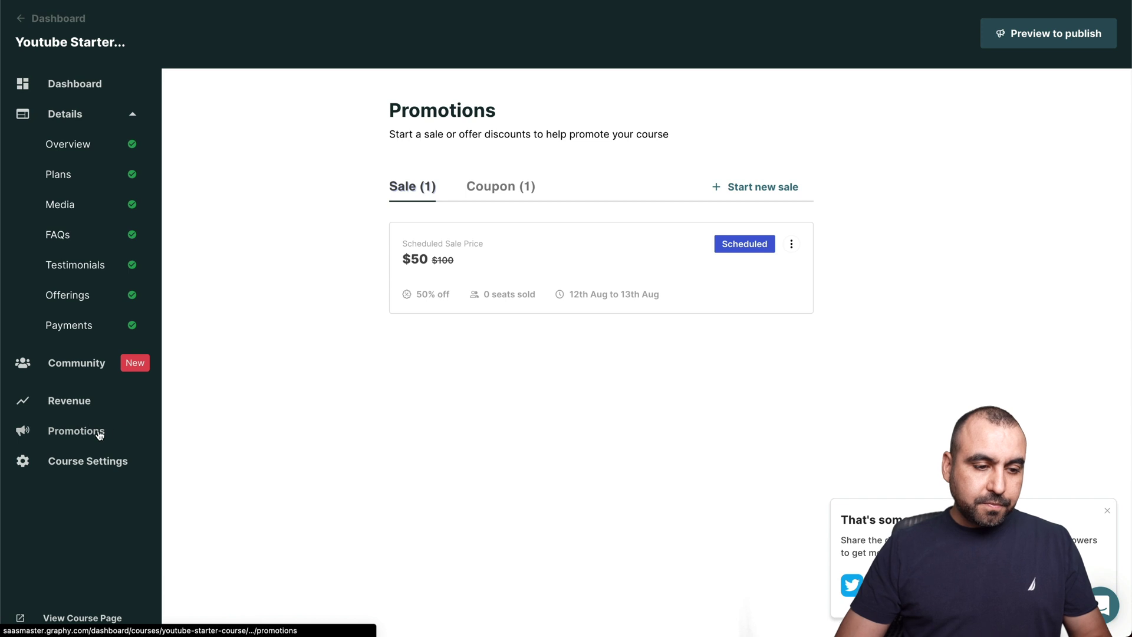
click(99, 461)
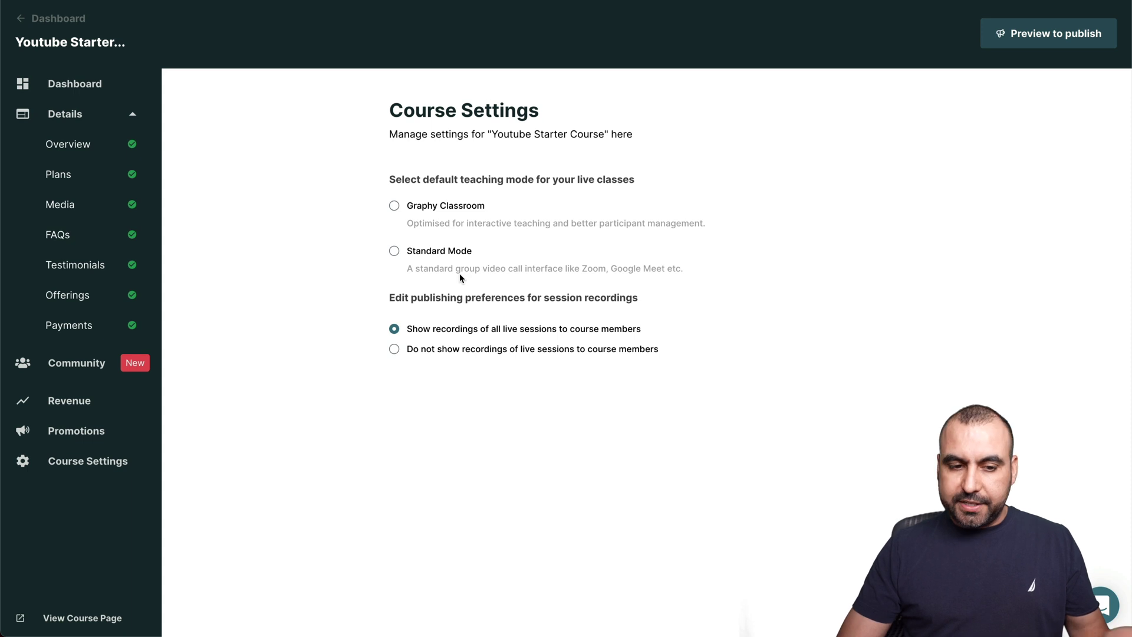
Make Graphy Classroom the default live-class mode and open the public course page
click(393, 205)
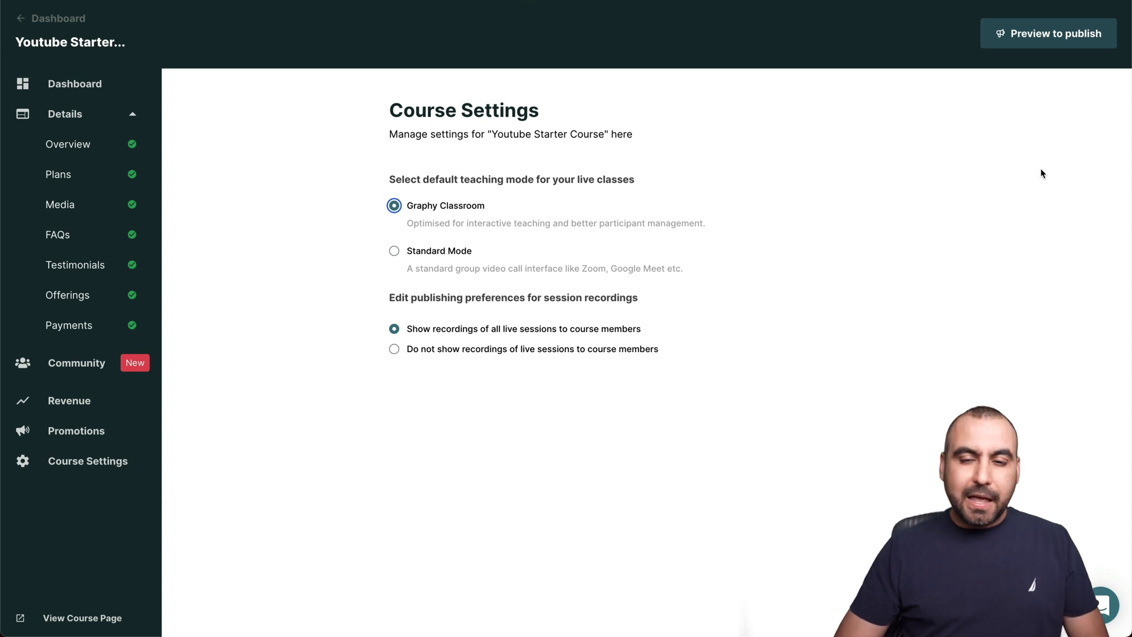
click(79, 619)
scroll(652, 421, down, 10)
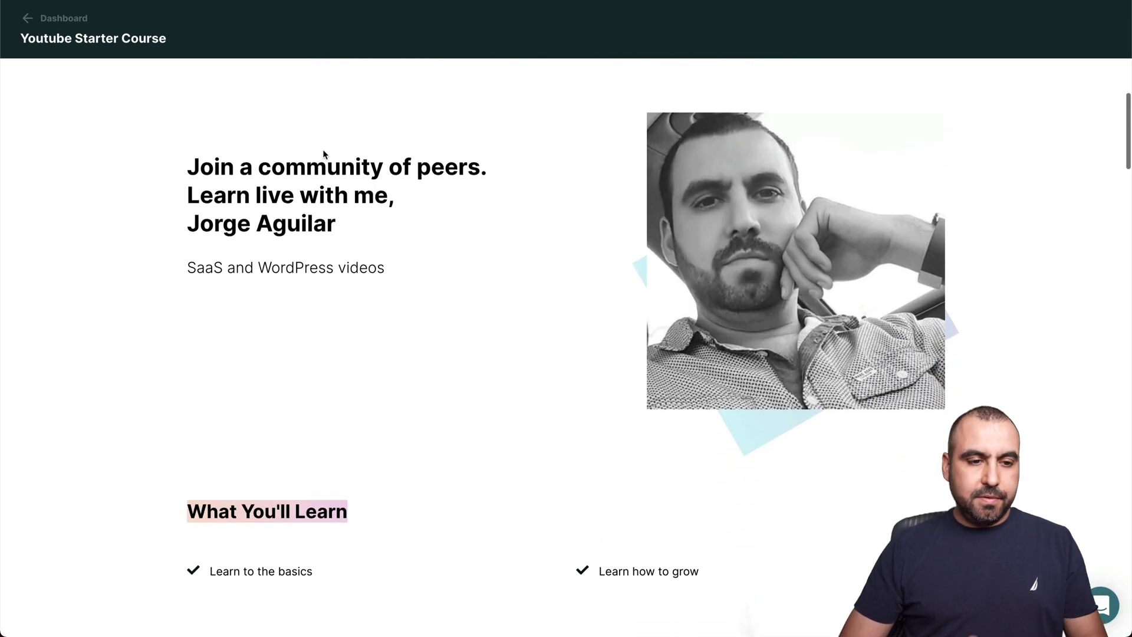
scroll(421, 169, down, 5)
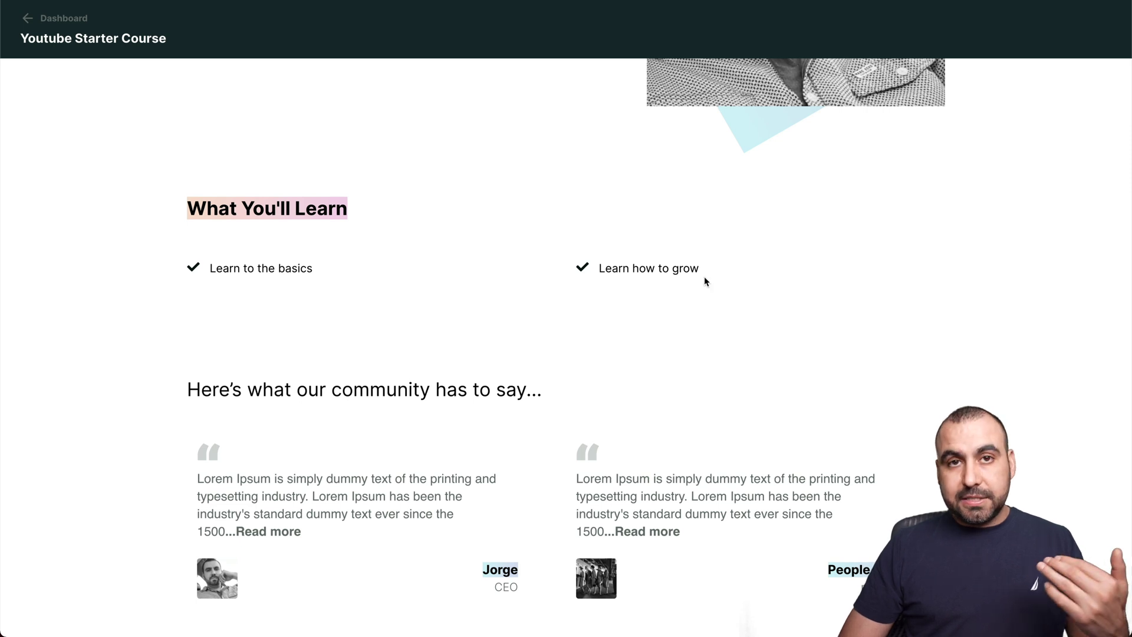
scroll(678, 316, down, 4)
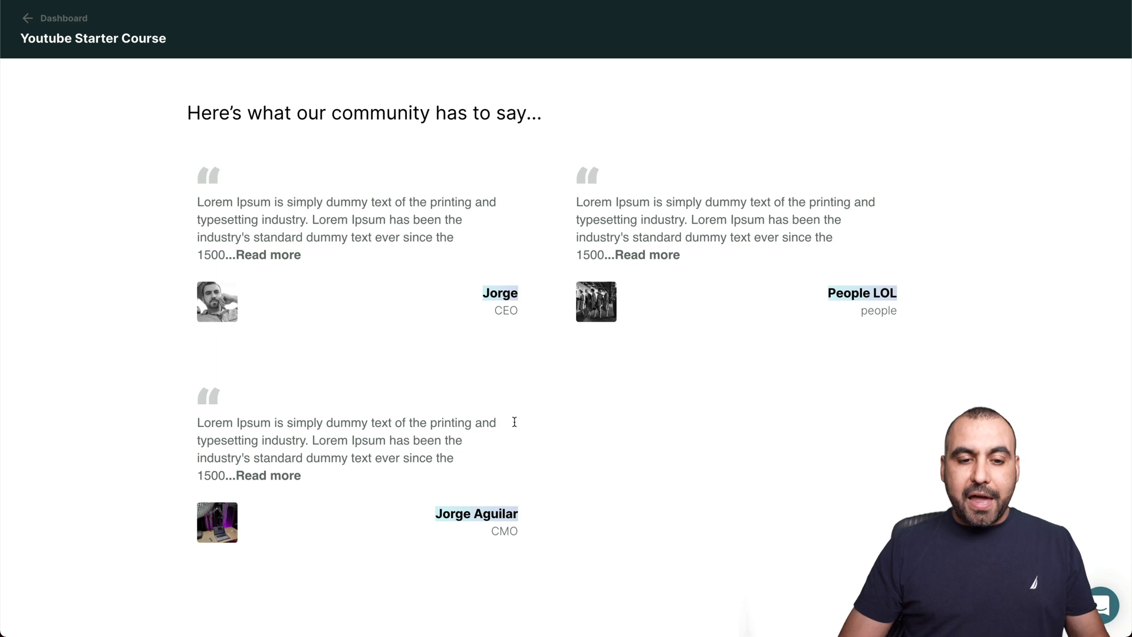
scroll(571, 479, down, 10)
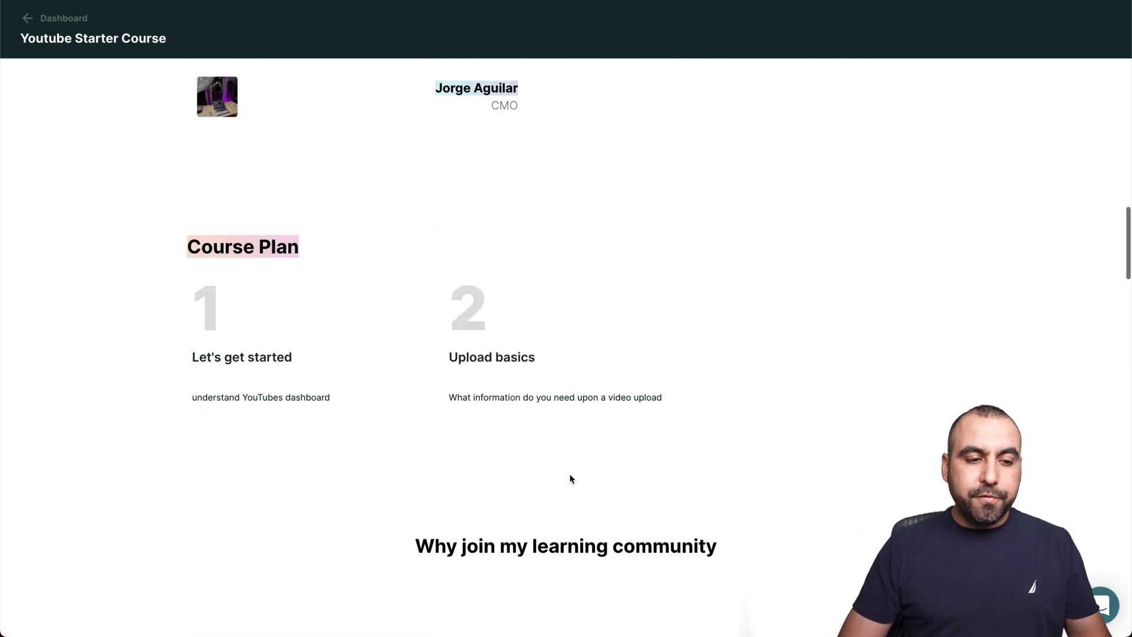
scroll(571, 479, down, 4)
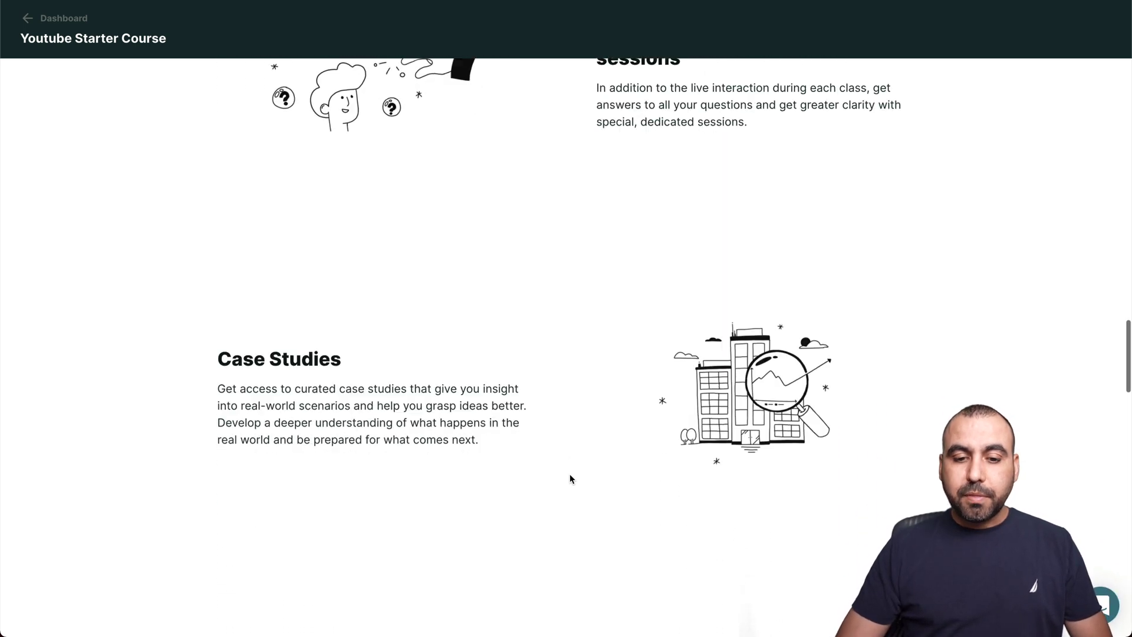
scroll(570, 479, down, 8)
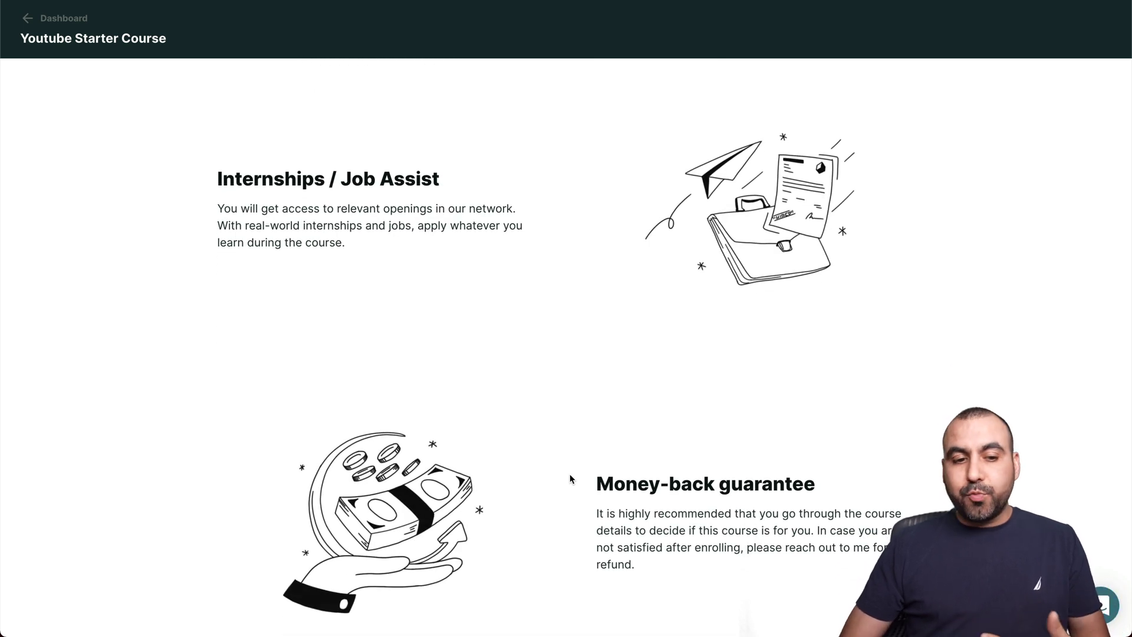
drag(224, 208, 342, 248)
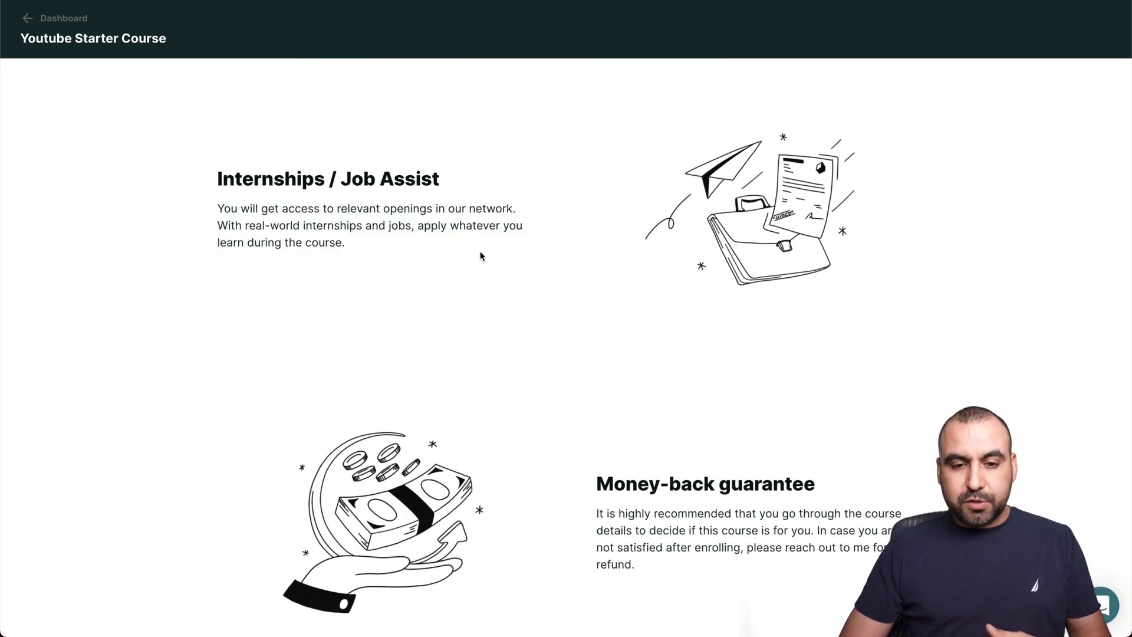
scroll(481, 256, down, 12)
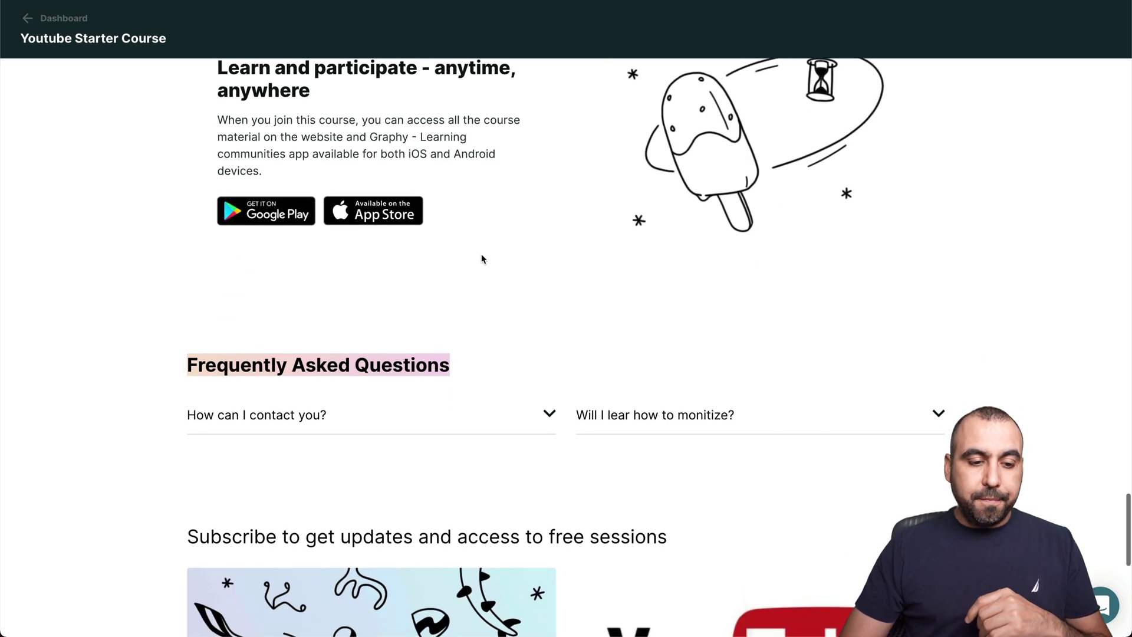
scroll(481, 259, down, 7)
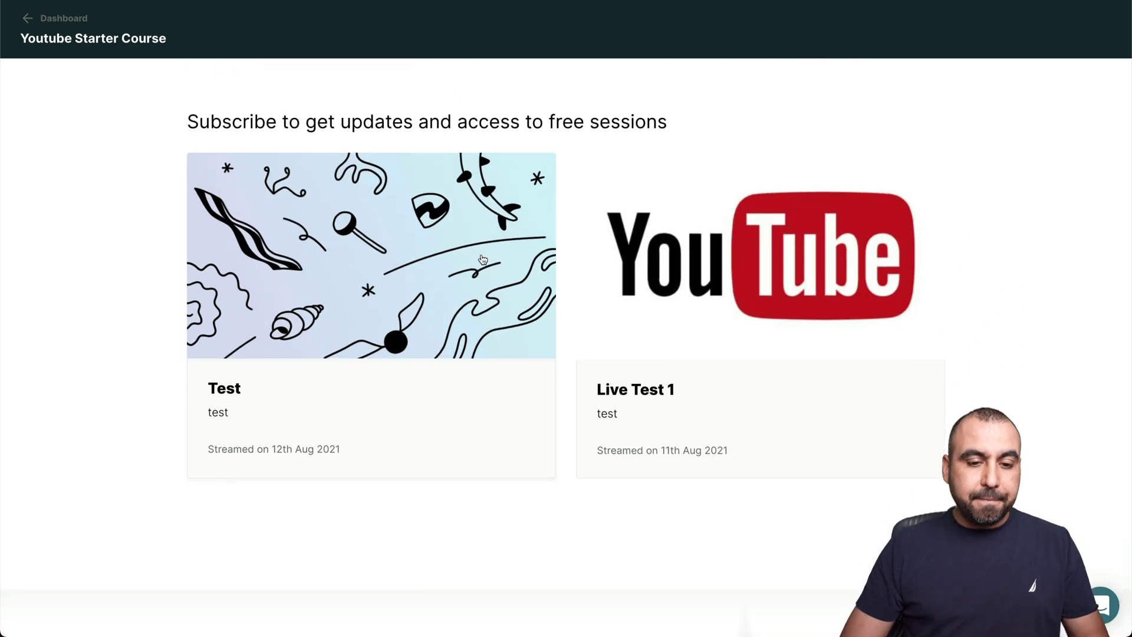
scroll(481, 259, down, 3)
scroll(480, 258, up, 4)
scroll(483, 259, down, 2)
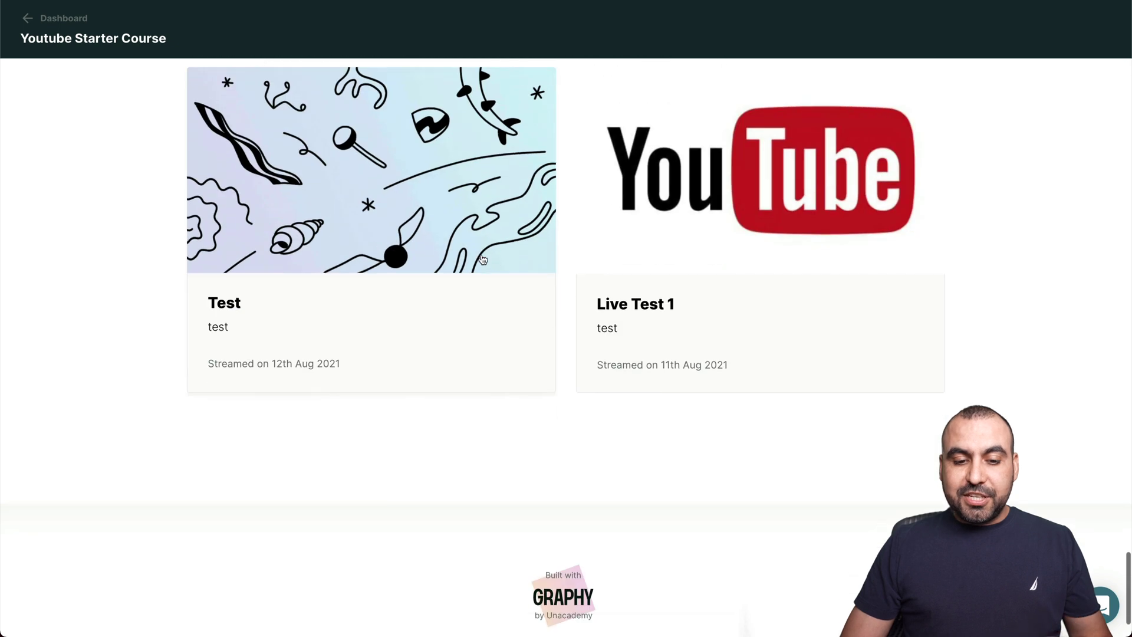
scroll(482, 260, down, 2)
scroll(480, 257, up, 20)
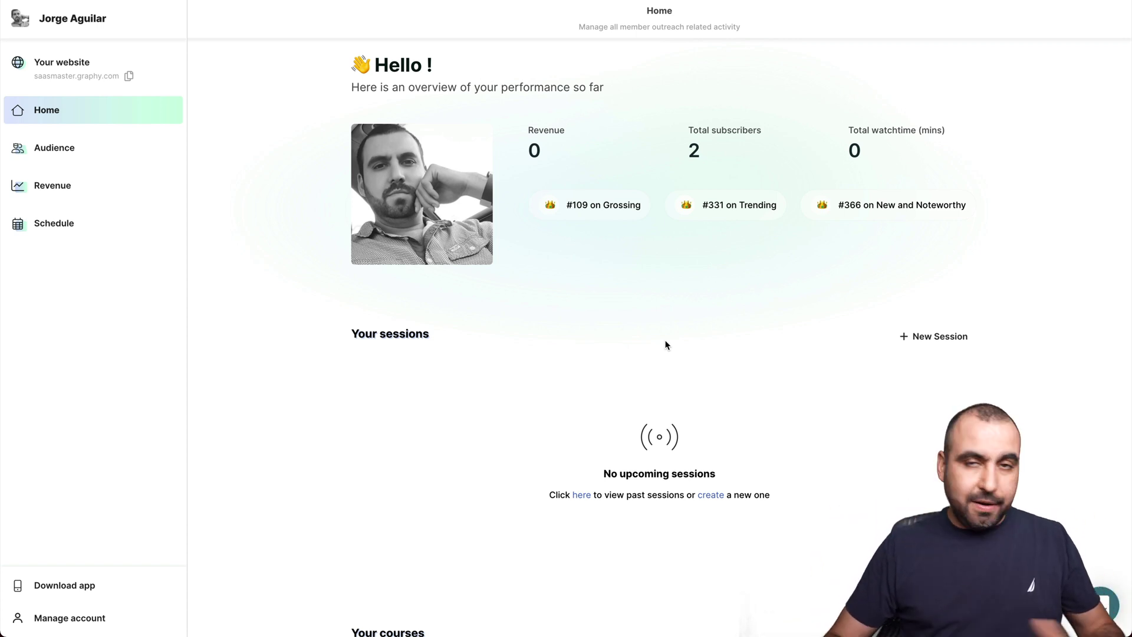
Scroll the Home dashboard's courses and sessions, then start a new live session
scroll(666, 345, down, 8)
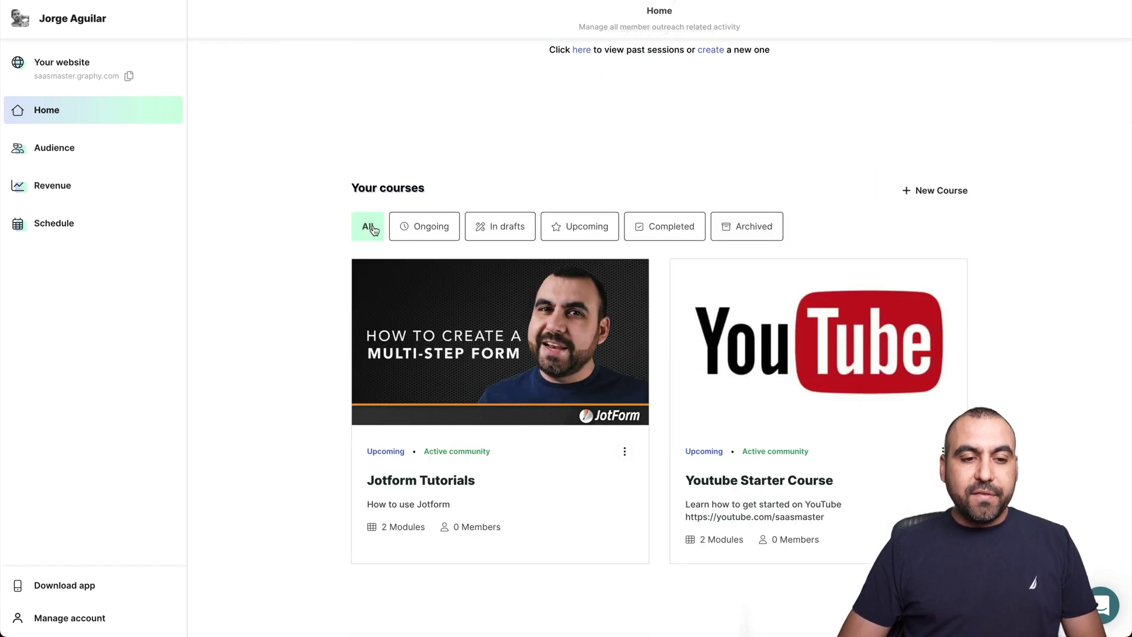
scroll(361, 180, down, 1)
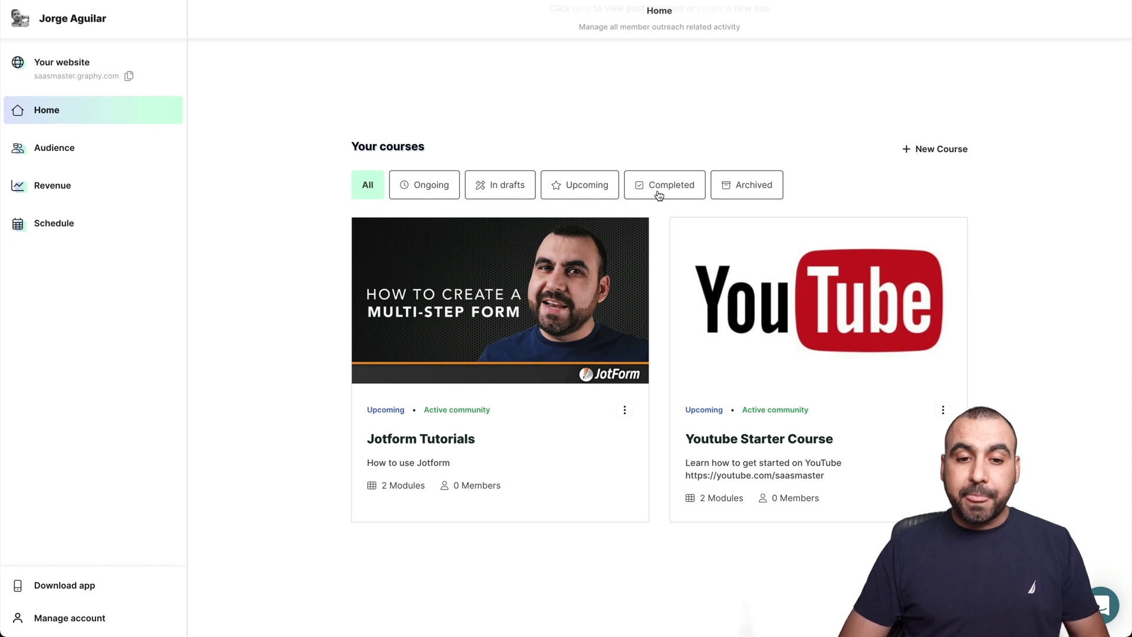
scroll(754, 278, up, 8)
scroll(753, 278, down, 1)
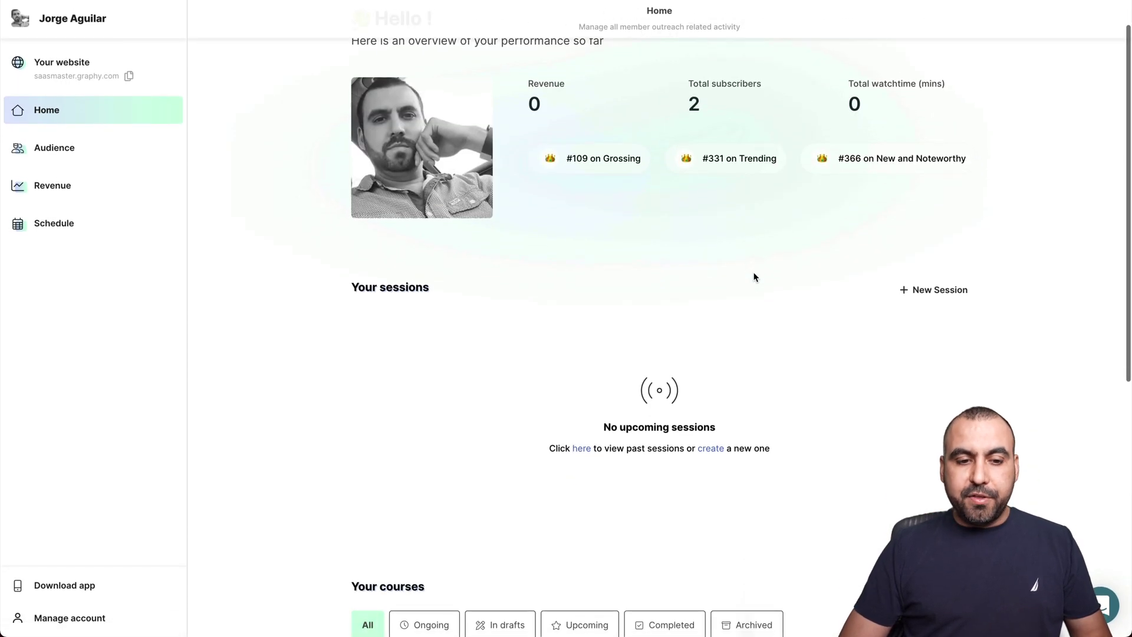
click(942, 292)
Add 1.jpeg as the session's cover image and accept the crop
click(534, 254)
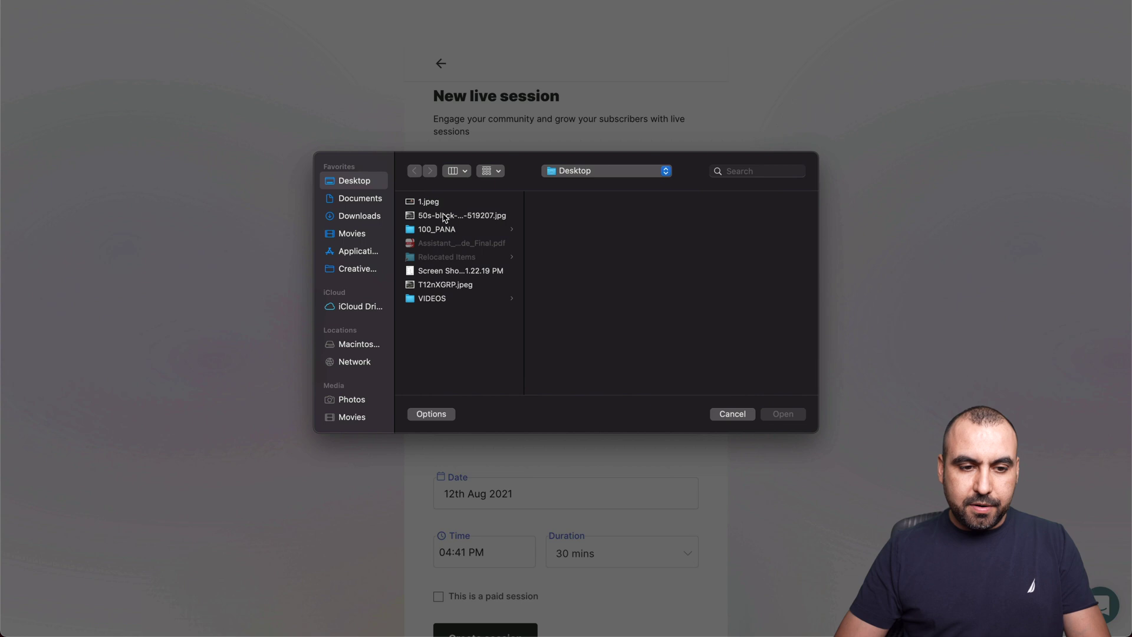
click(436, 204)
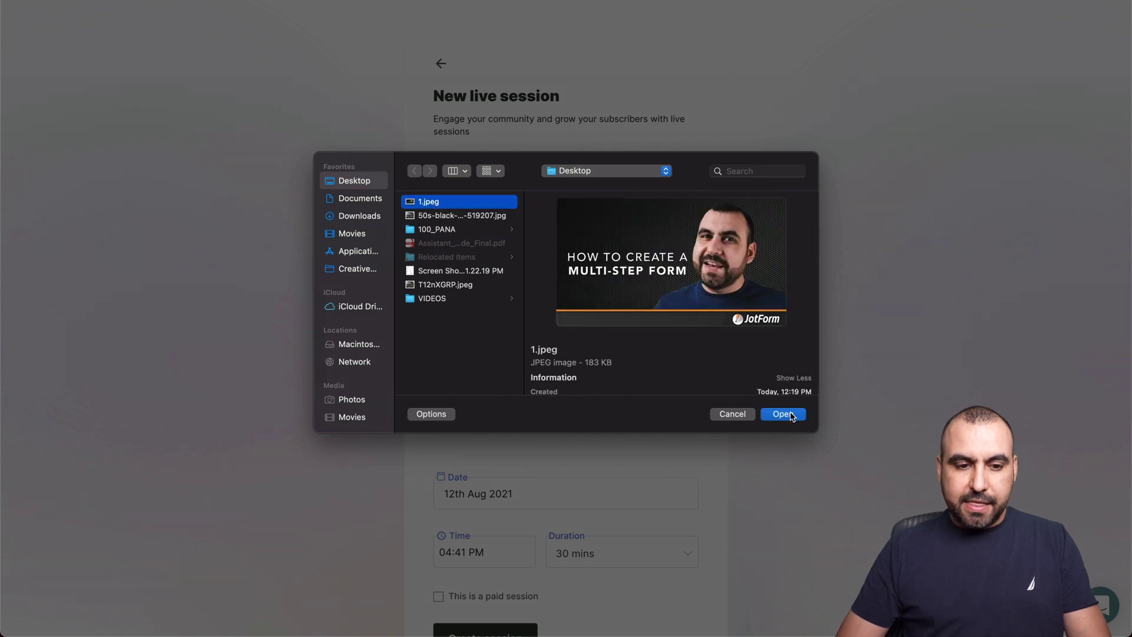
click(785, 414)
scroll(602, 465, down, 1)
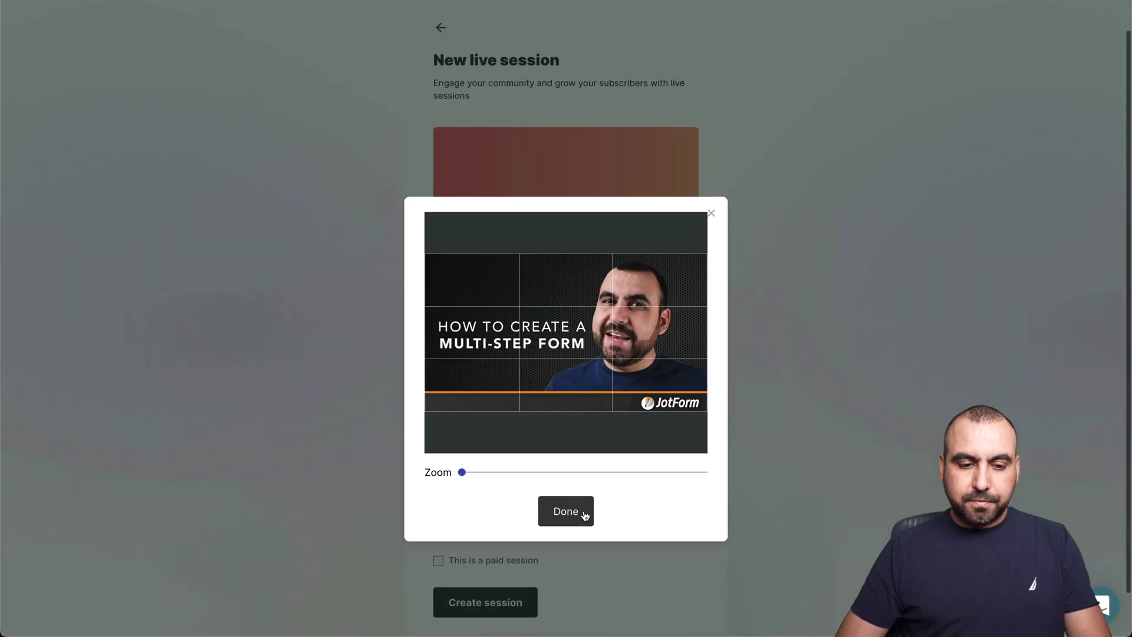
click(563, 511)
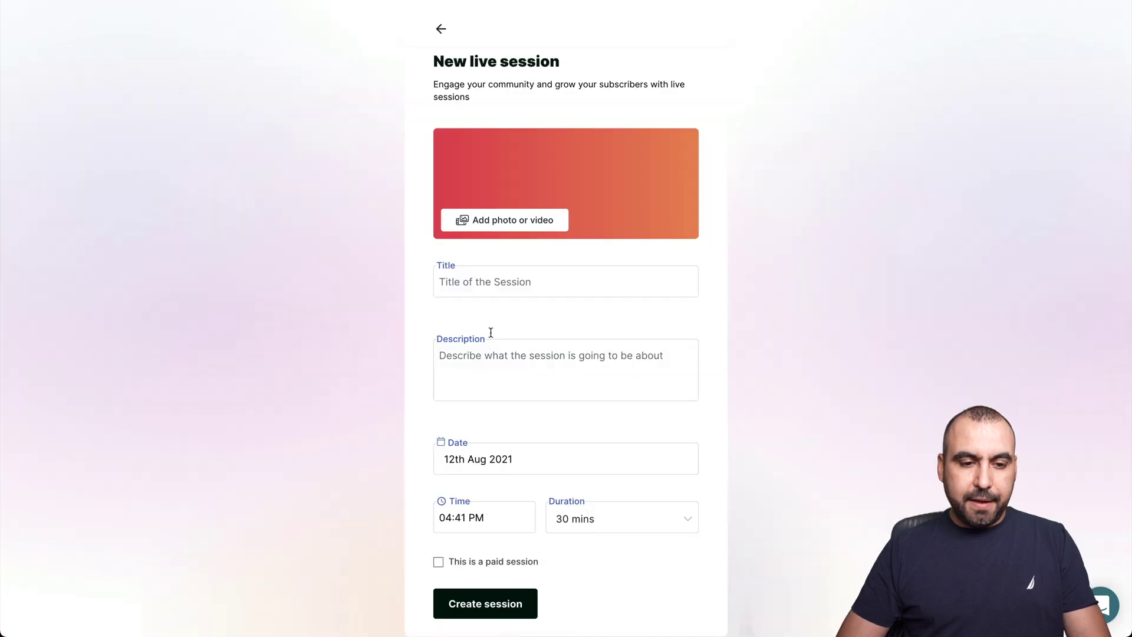
Title the session 'test' and enter 'tes' as its description
text(test)
click(487, 356)
text(tes)
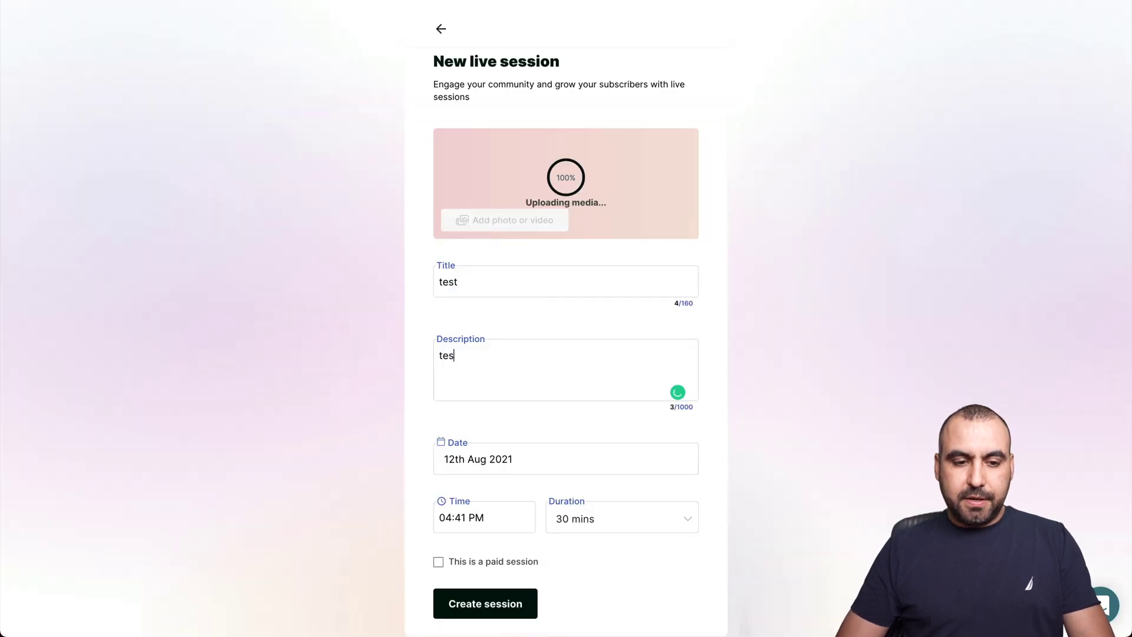
scroll(525, 410, down, 1)
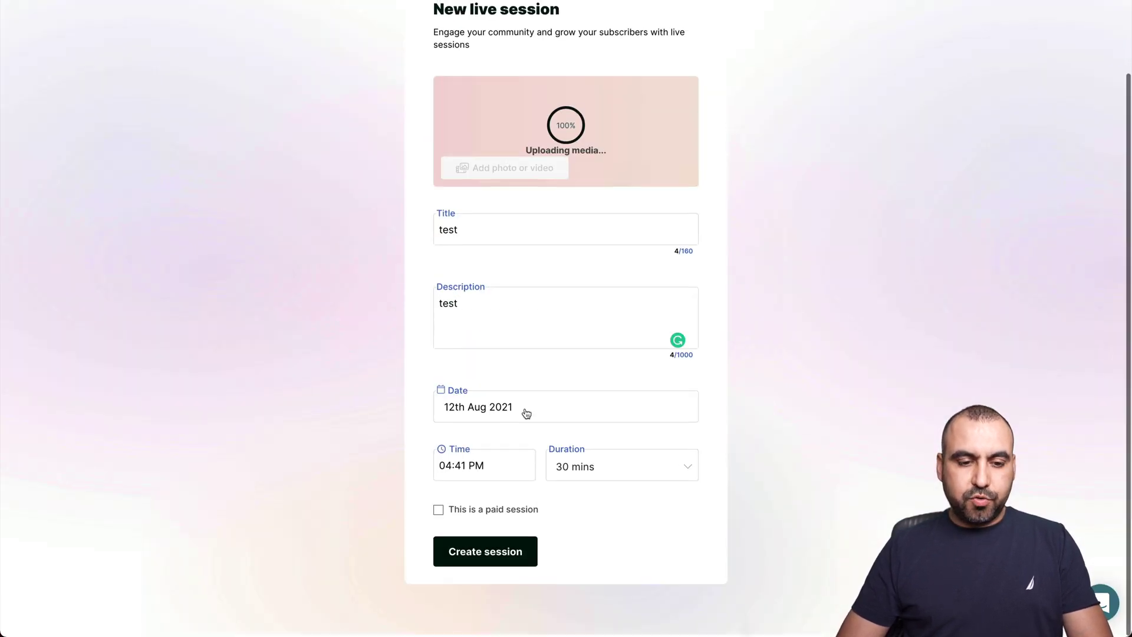
Set the start time to 04:32 PM and create the session
click(462, 478)
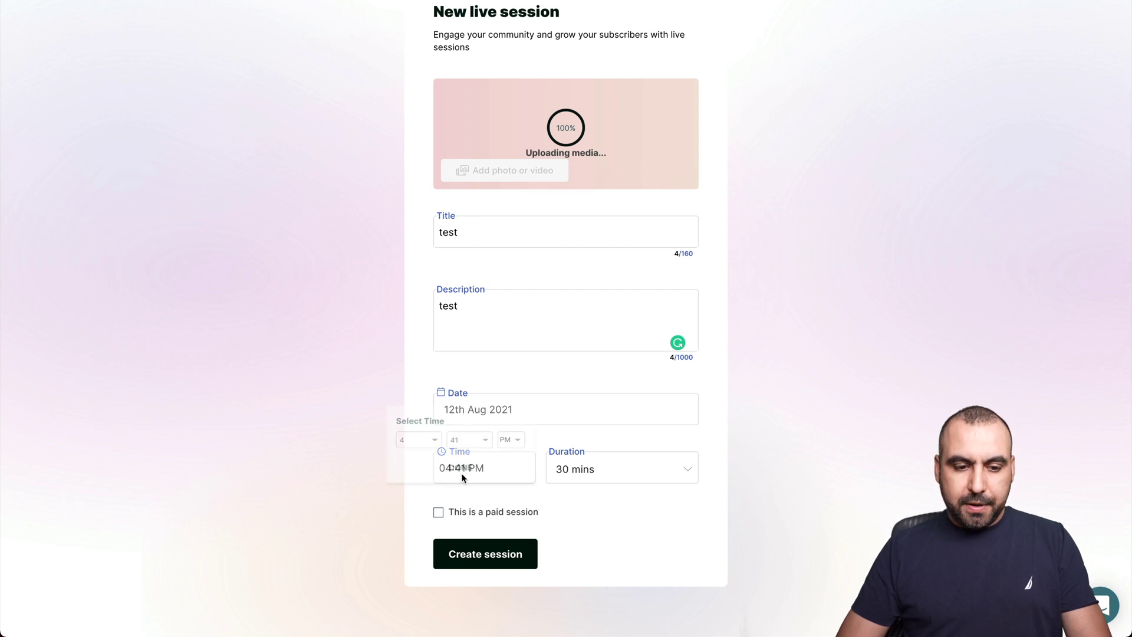
scroll(472, 427, up, 2)
click(482, 411)
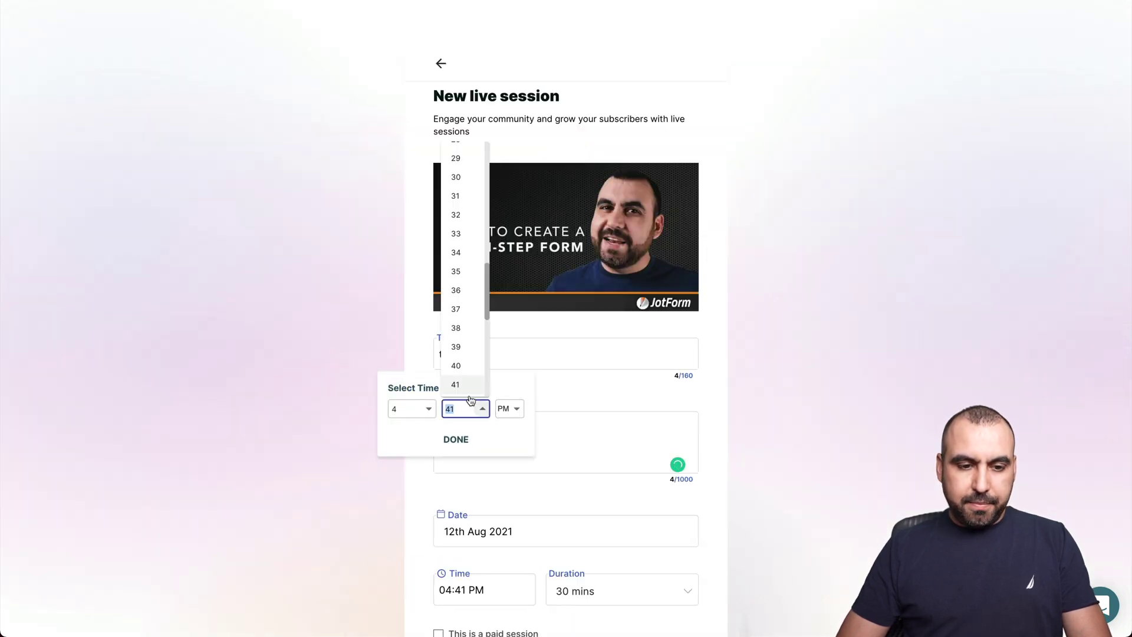
click(462, 220)
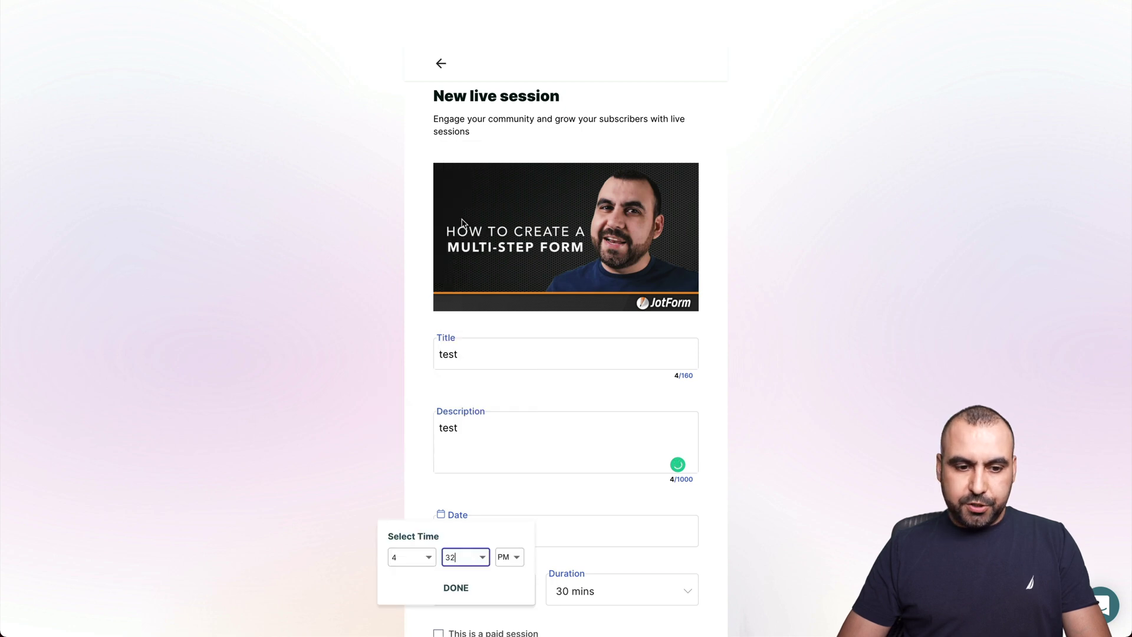
click(472, 588)
scroll(793, 538, down, 3)
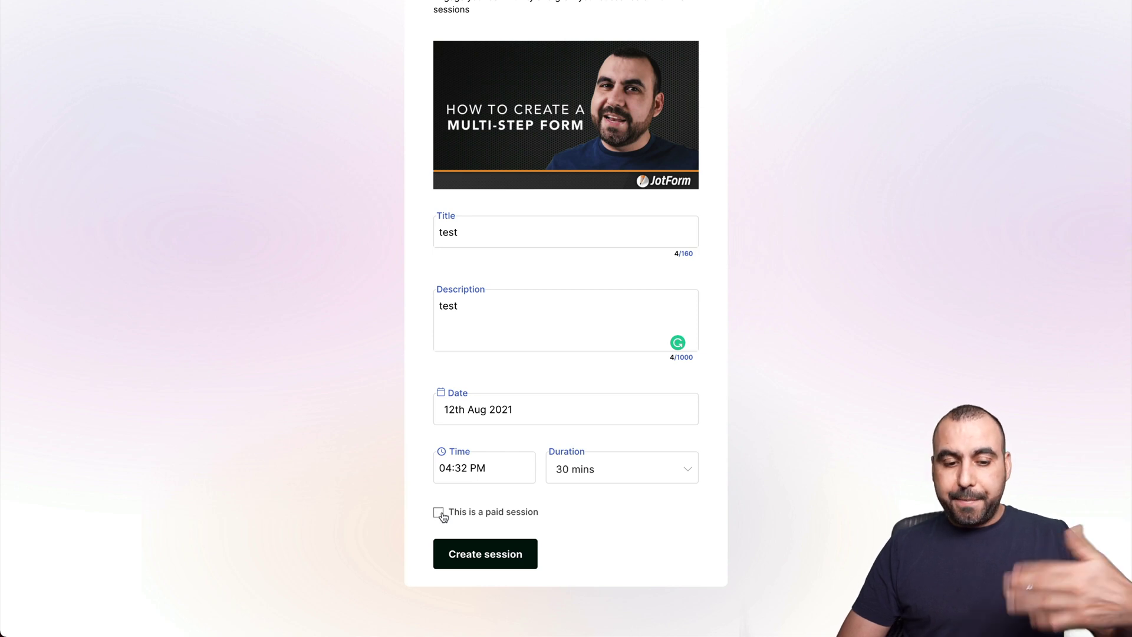
click(479, 556)
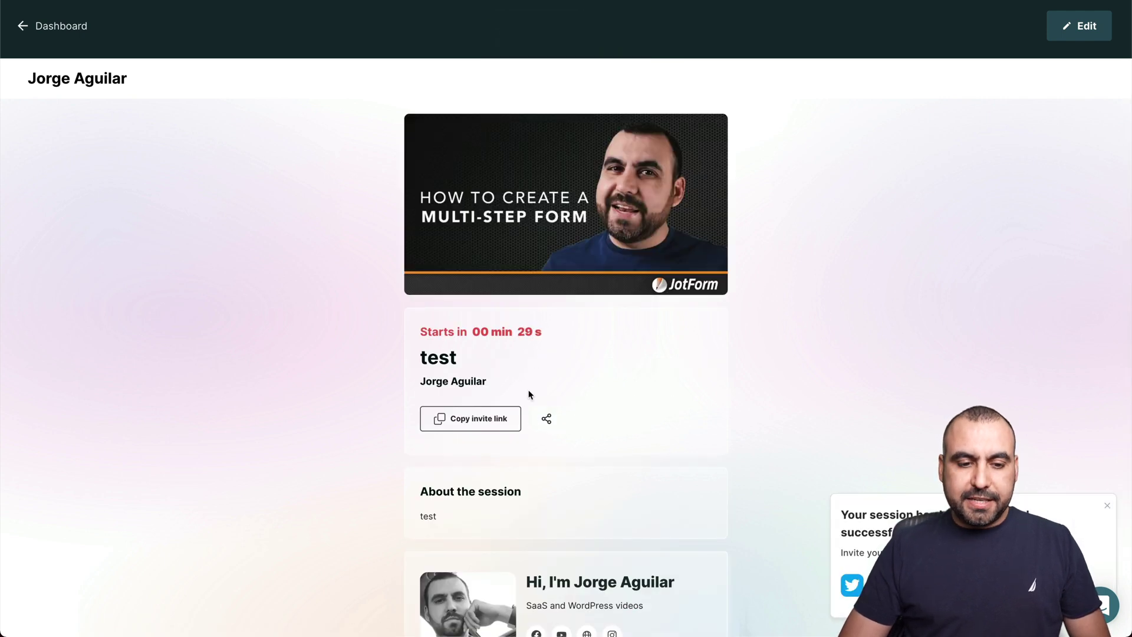
Copy the test session's invite link to the clipboard
click(484, 425)
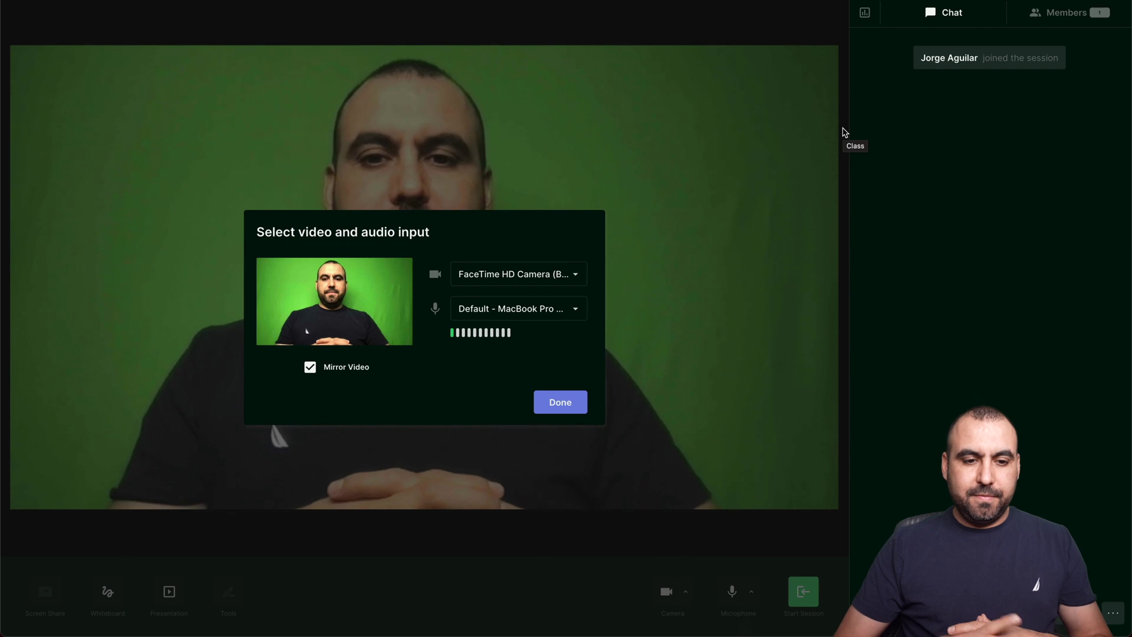
Keep FaceTime HD Camera as the video input, confirm the inputs, and bring up the Polls panel
click(538, 275)
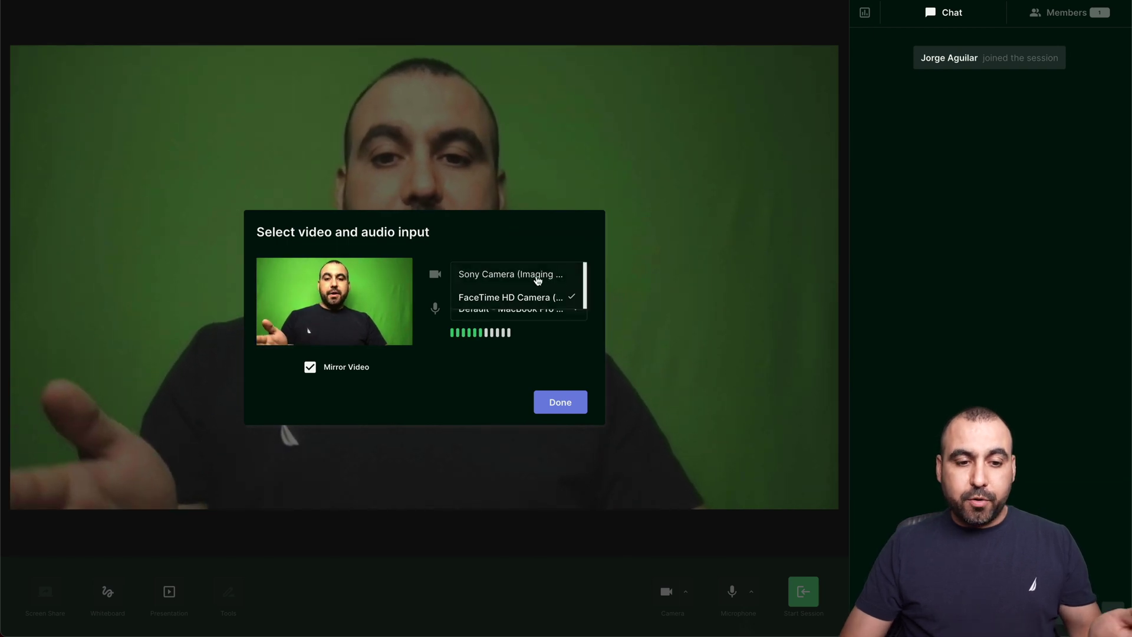
click(518, 251)
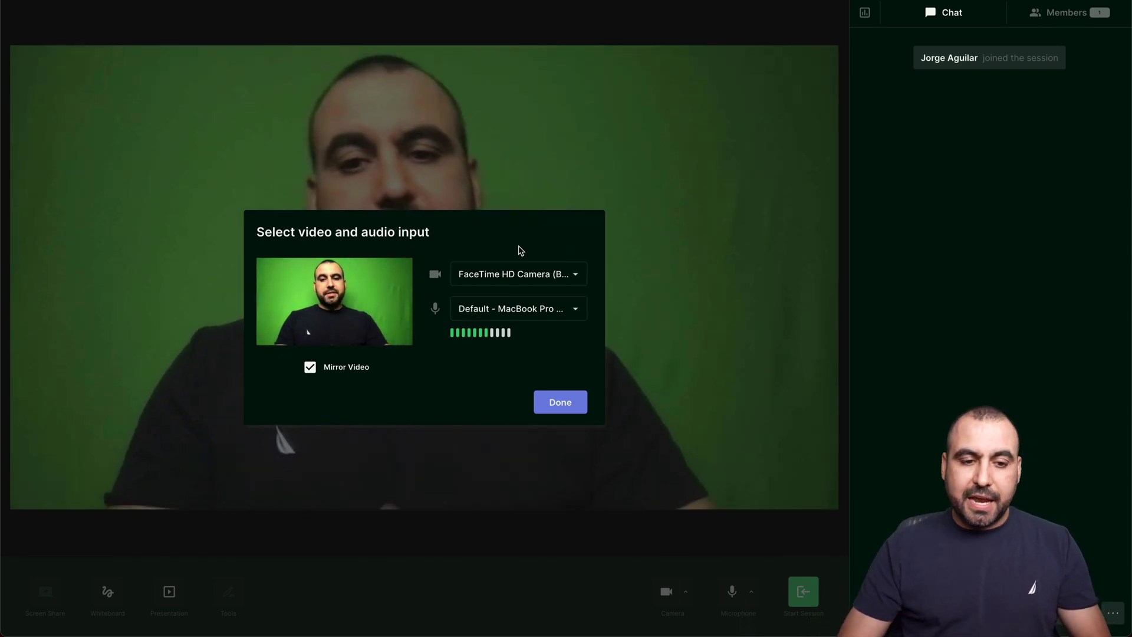
click(558, 405)
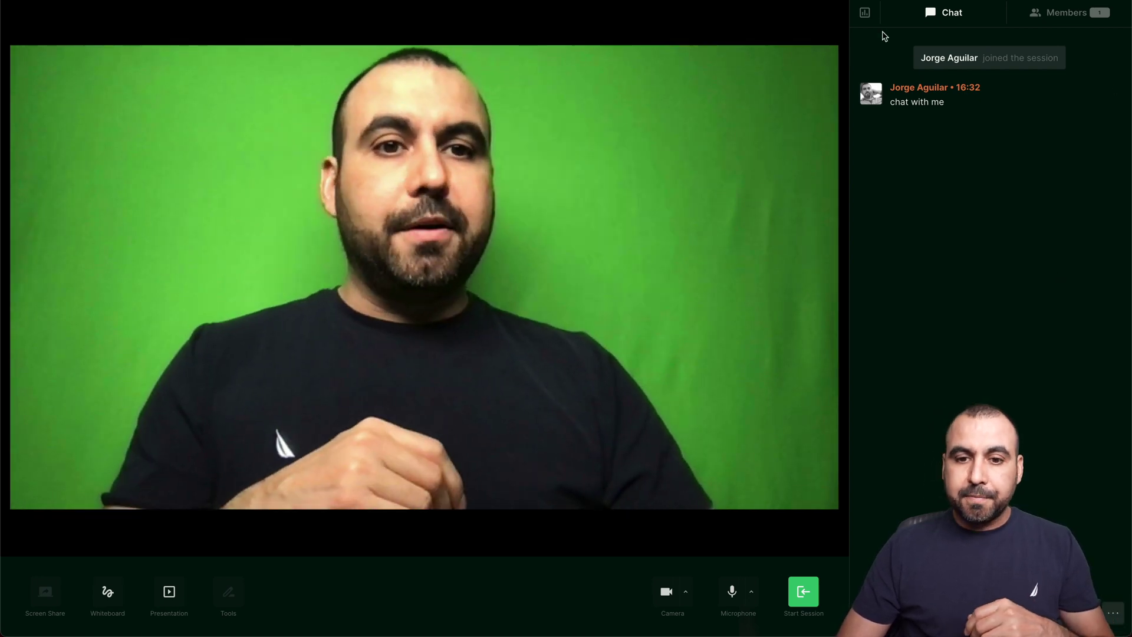
click(865, 13)
Save Poll 01 'Do you like Graphy' with options Yes and No, then show the members list
click(985, 391)
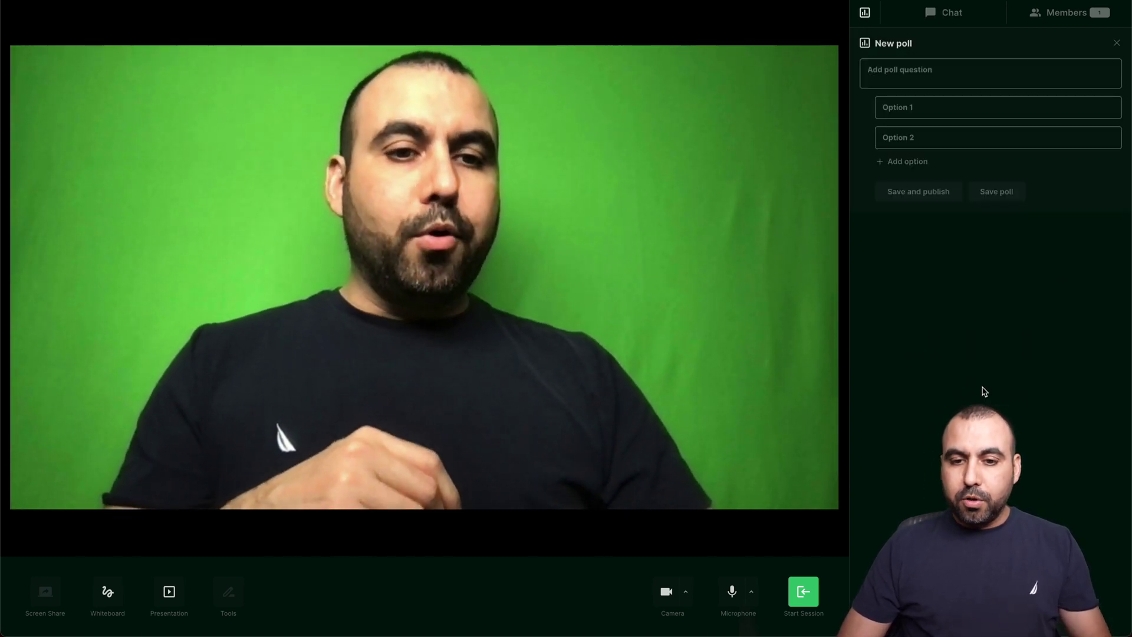
click(910, 84)
text(Do you like Graphy)
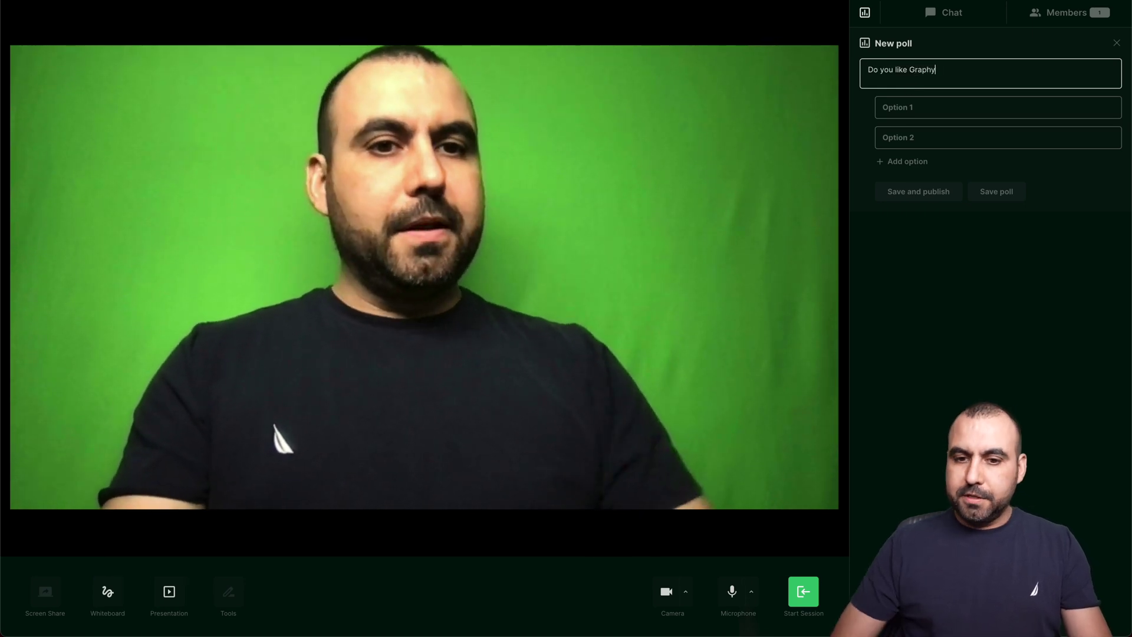
click(922, 106)
text(Yes)
click(918, 141)
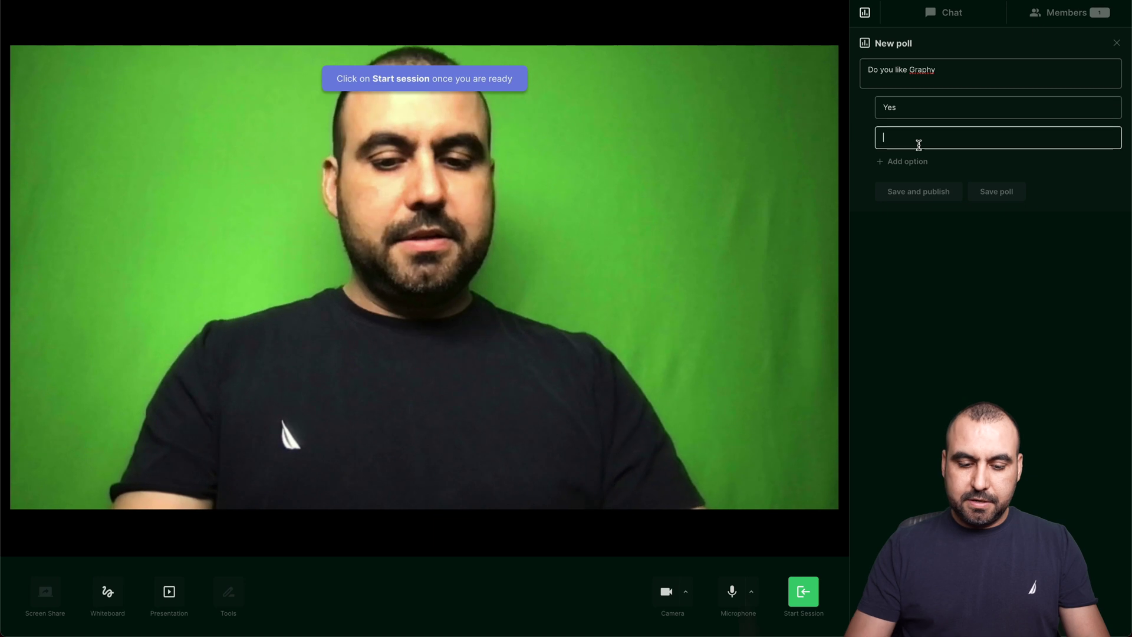
text(n)
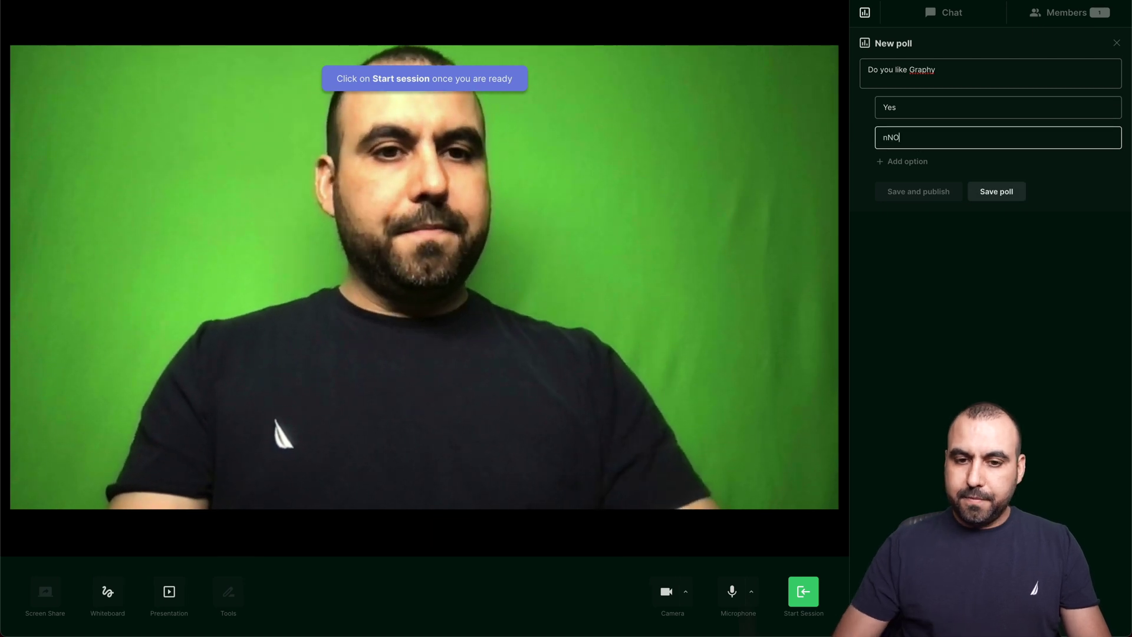
text(No)
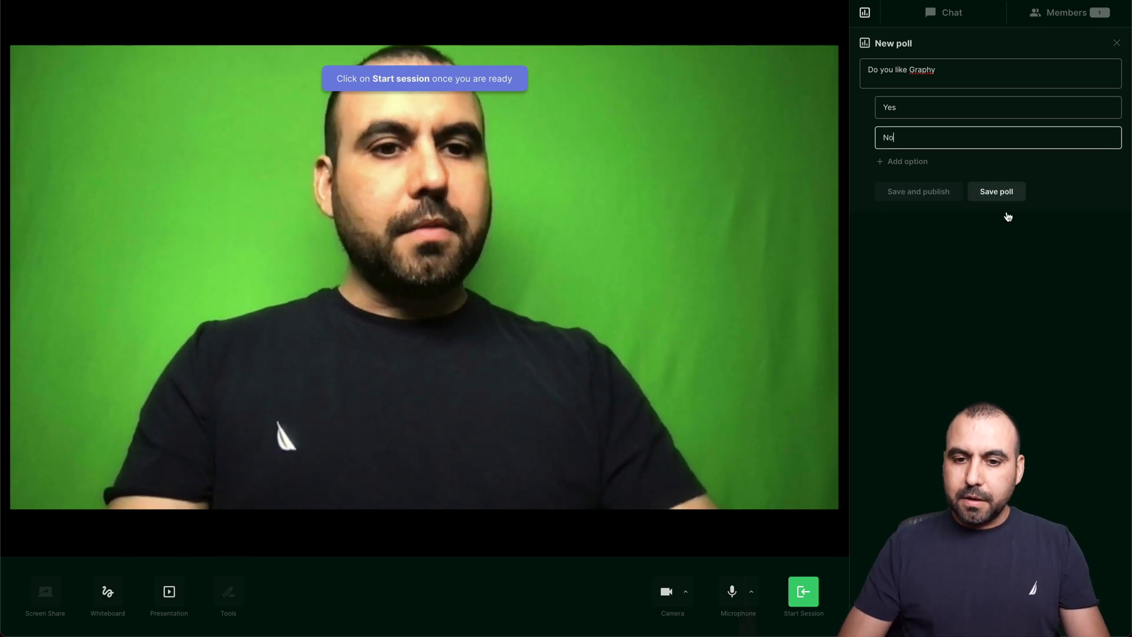
click(996, 193)
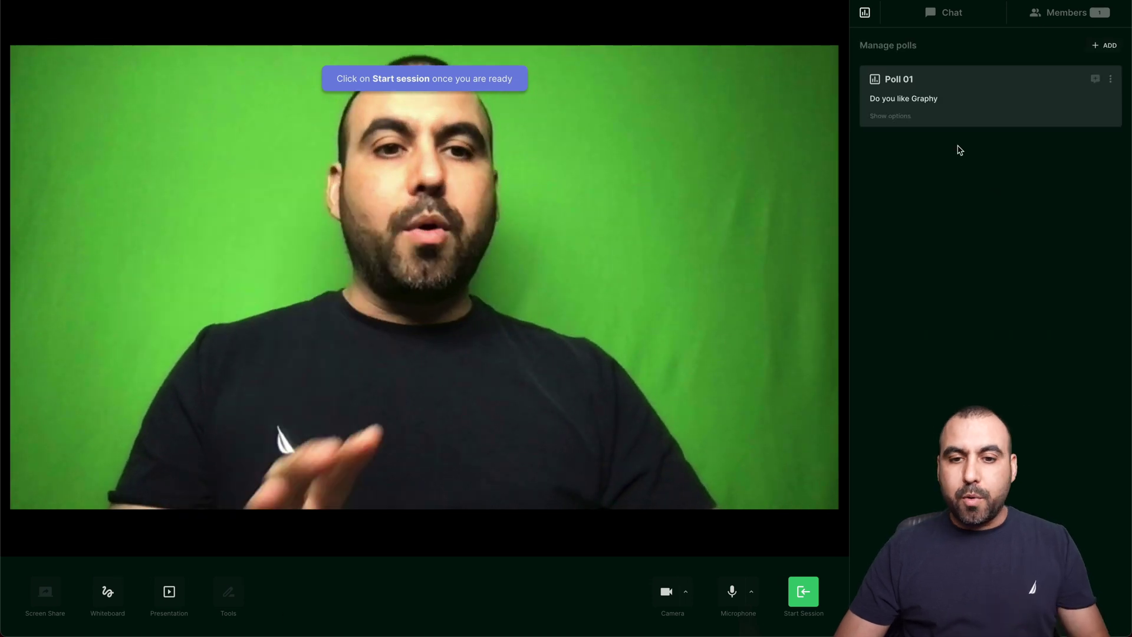
click(1056, 13)
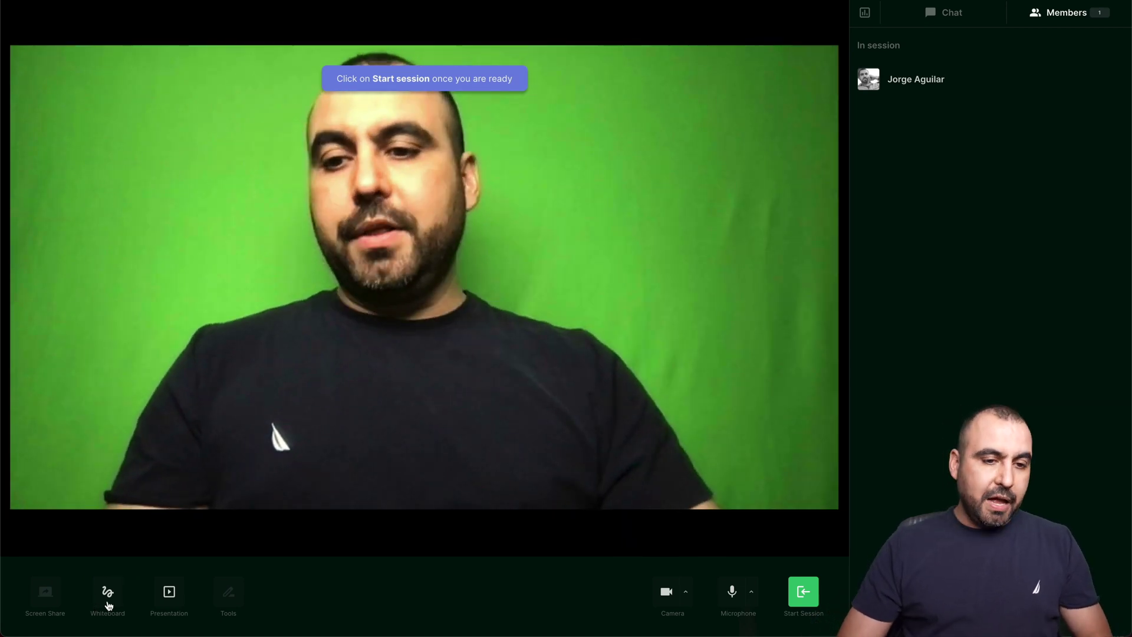
Switch the stage to a whiteboard and draw a trial pen loop and highlighter stroke
click(108, 595)
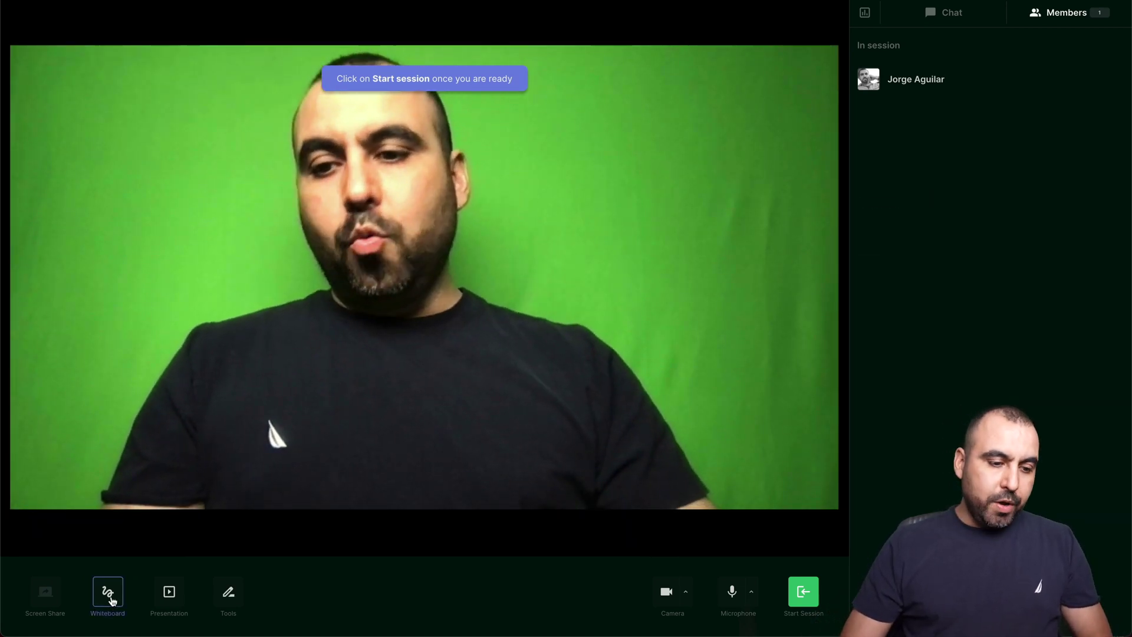
mouse_move(182, 160)
mouse_down()
mouse_move(268, 326)
mouse_move(305, 260)
mouse_up()
click(231, 591)
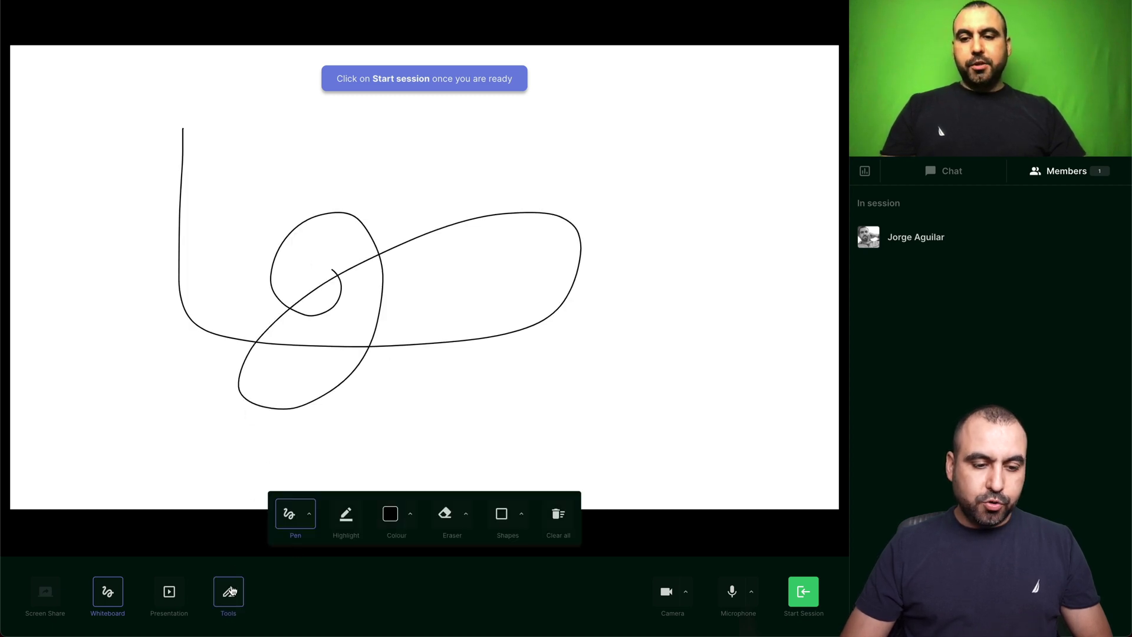
click(354, 518)
mouse_move(464, 352)
mouse_down()
mouse_move(586, 399)
mouse_move(651, 319)
mouse_up()
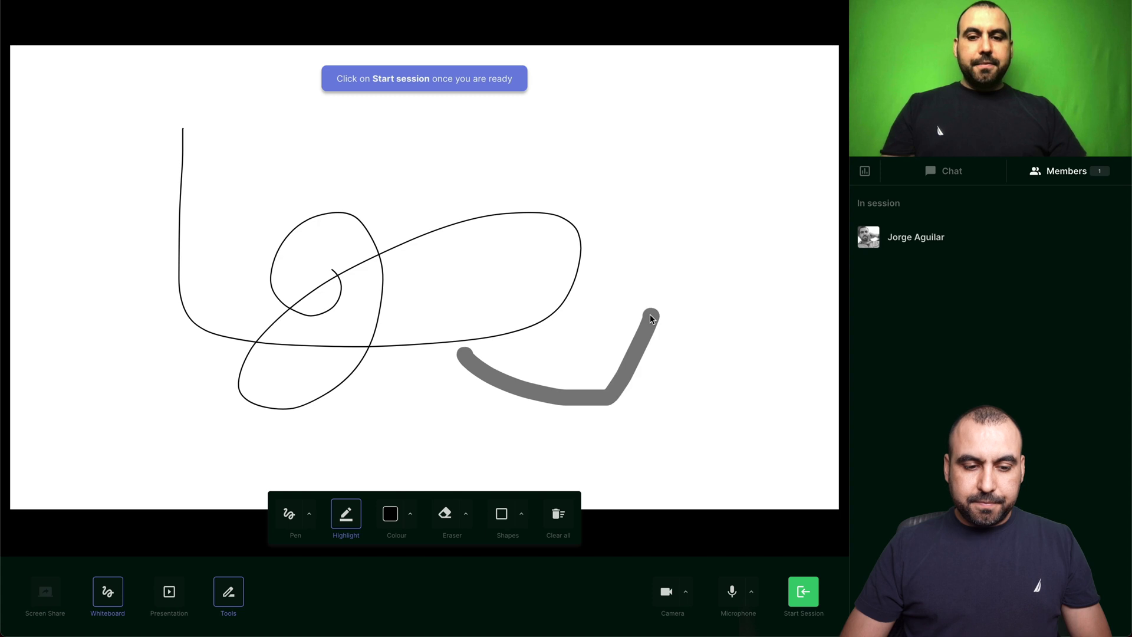
Set the drawing colour to green, draw a rectangle, then clear the whiteboard
click(410, 513)
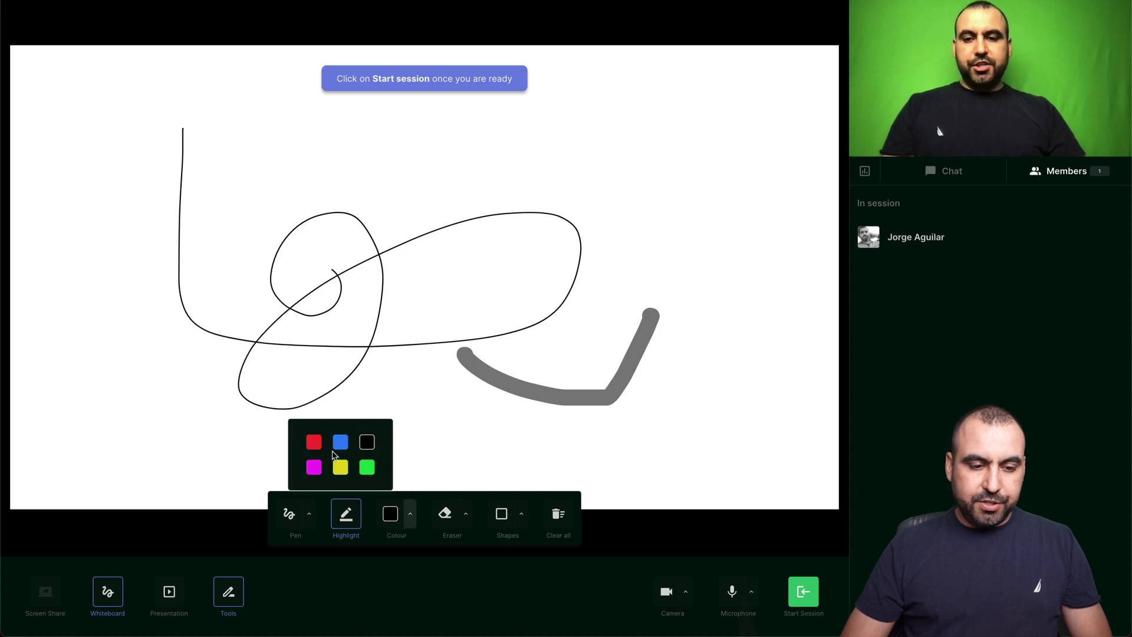
click(367, 467)
click(445, 515)
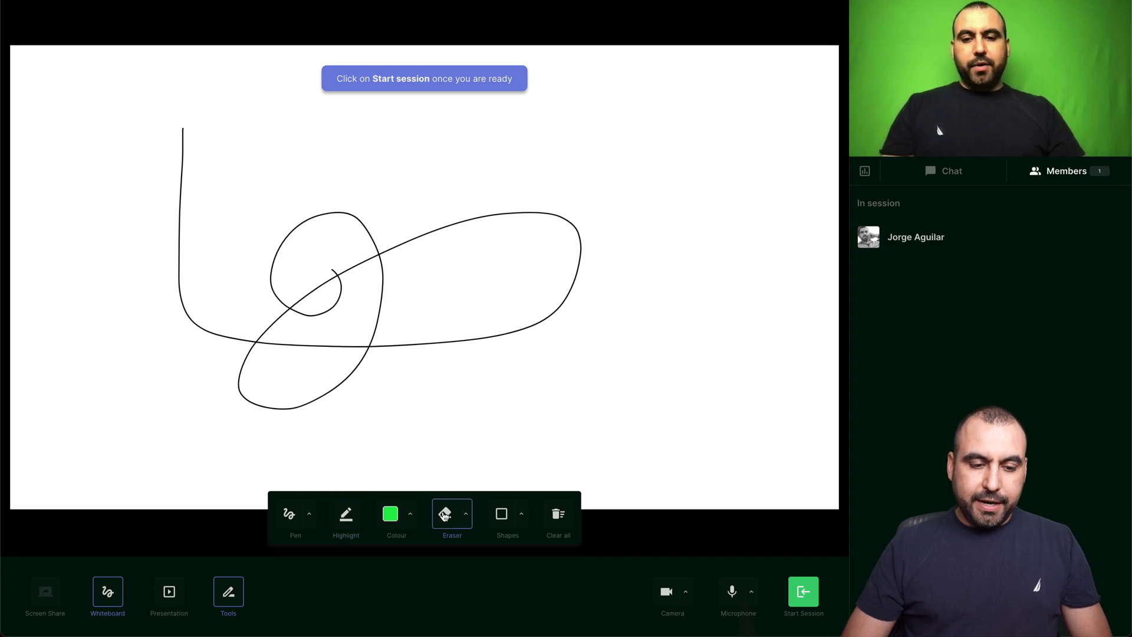
click(502, 514)
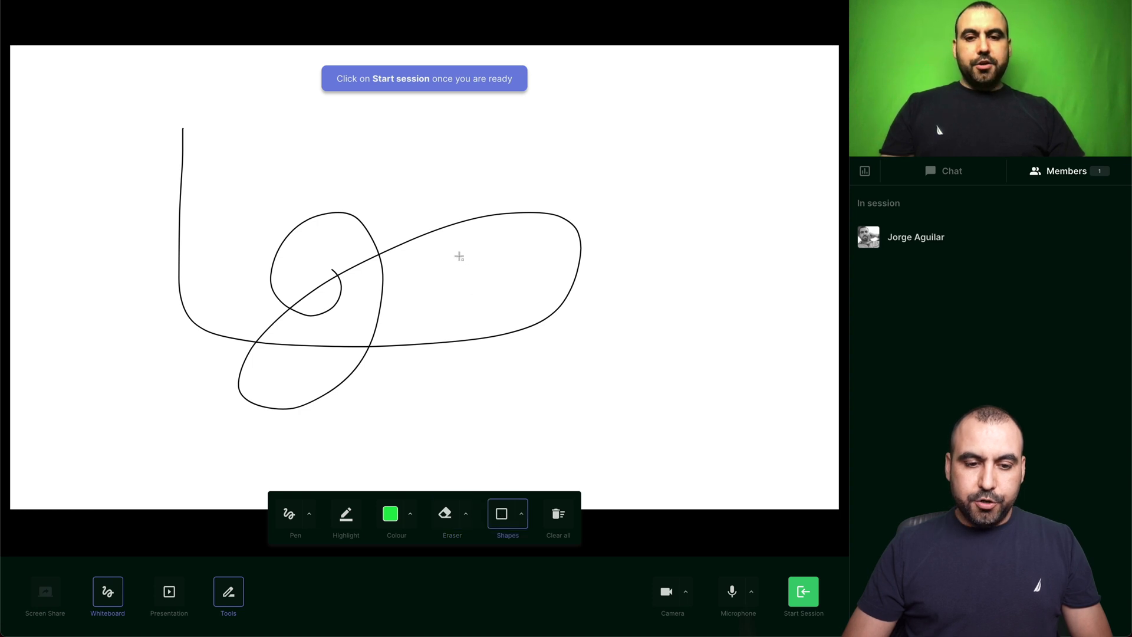
drag(458, 254, 687, 400)
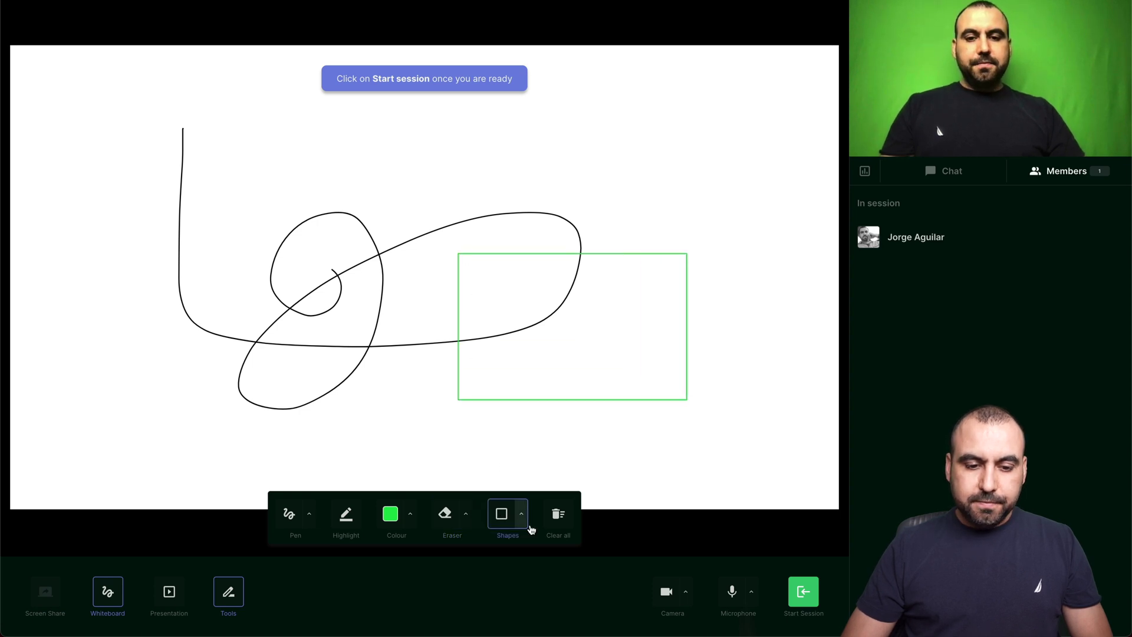
click(558, 514)
click(583, 93)
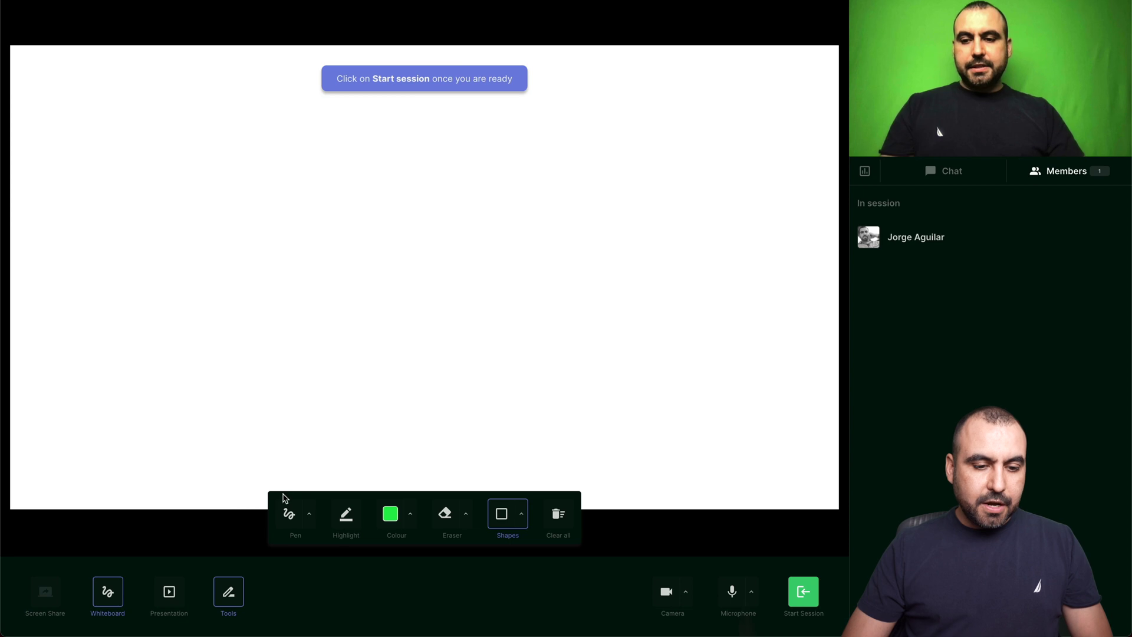
Present Assistant_Guide_Final.pdf on the stage, opening on its cover page, 1 of 34
click(230, 584)
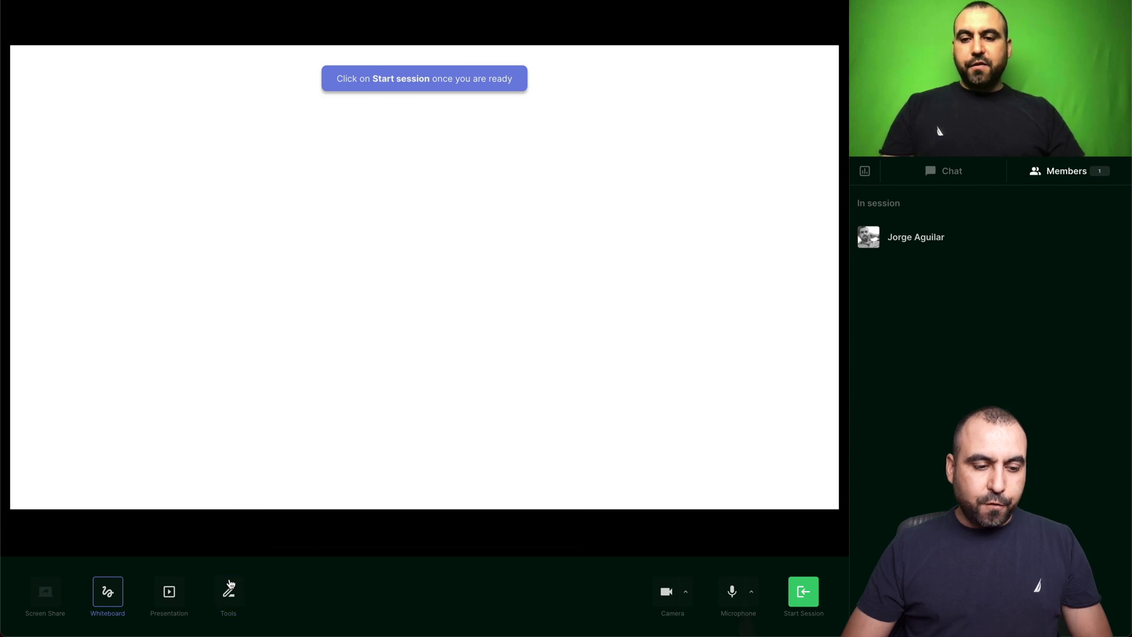
click(170, 592)
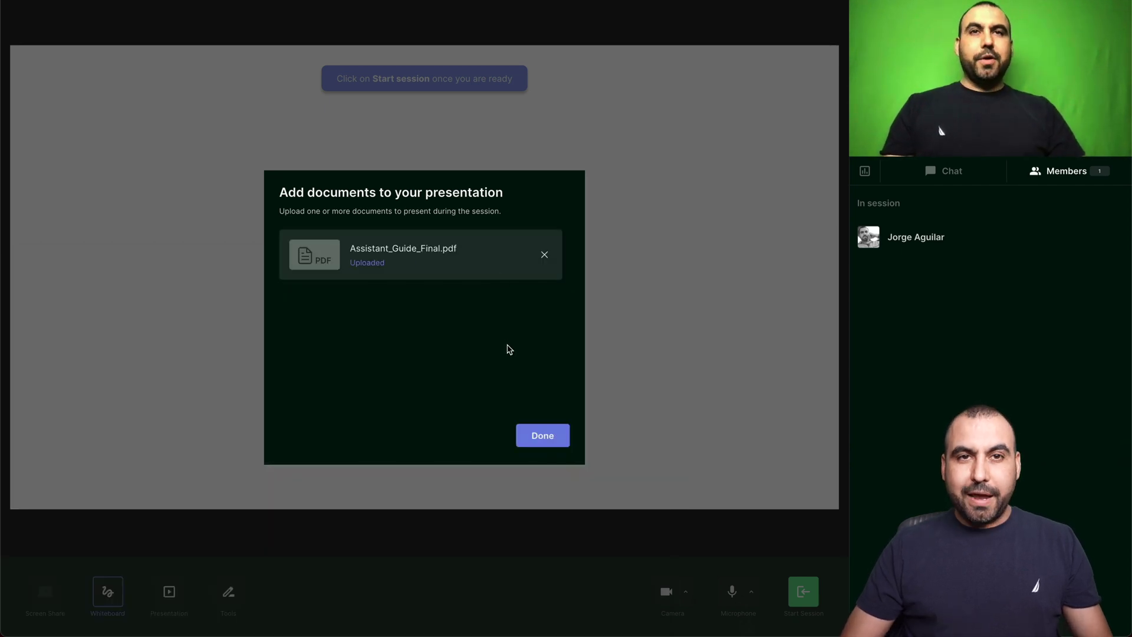
click(537, 437)
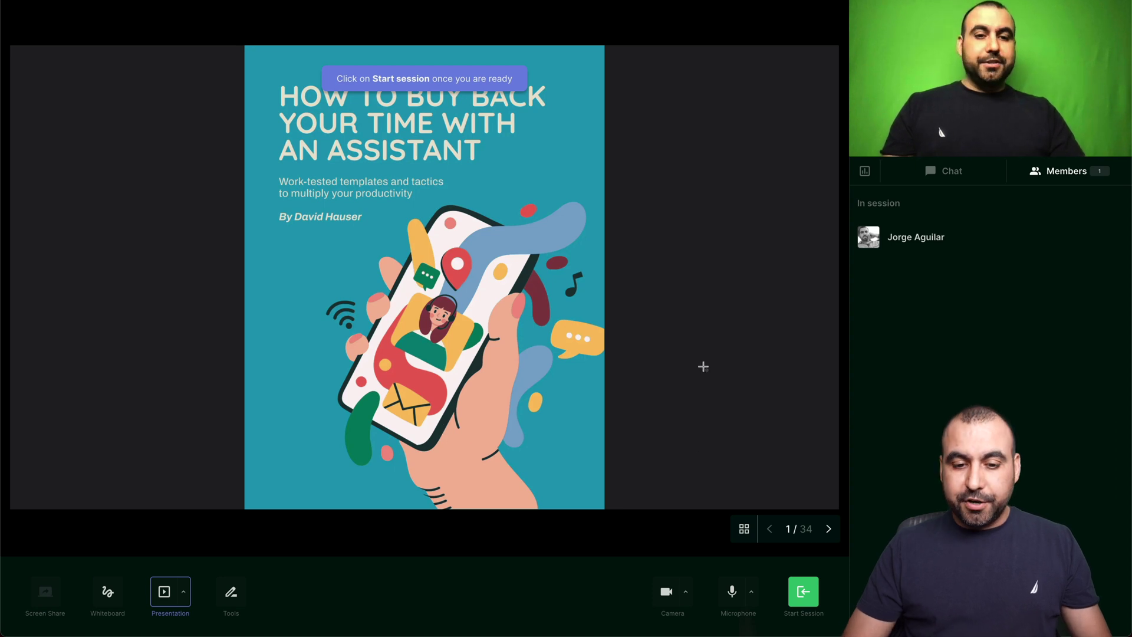
Advance the presentation to slide 4, the Part 01 page
click(829, 530)
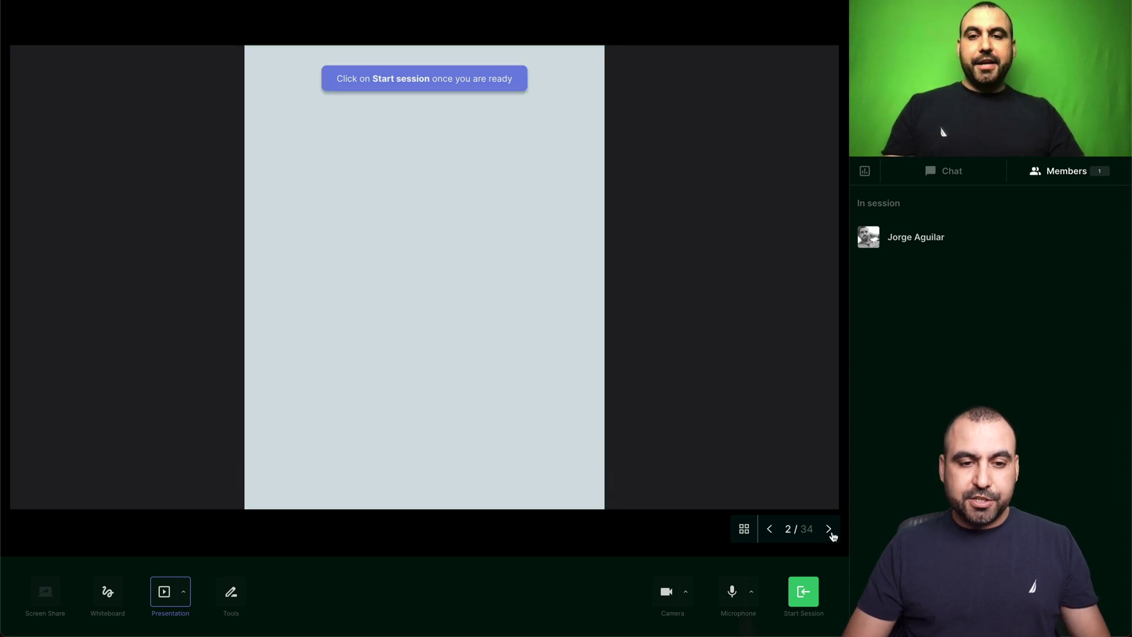
click(829, 529)
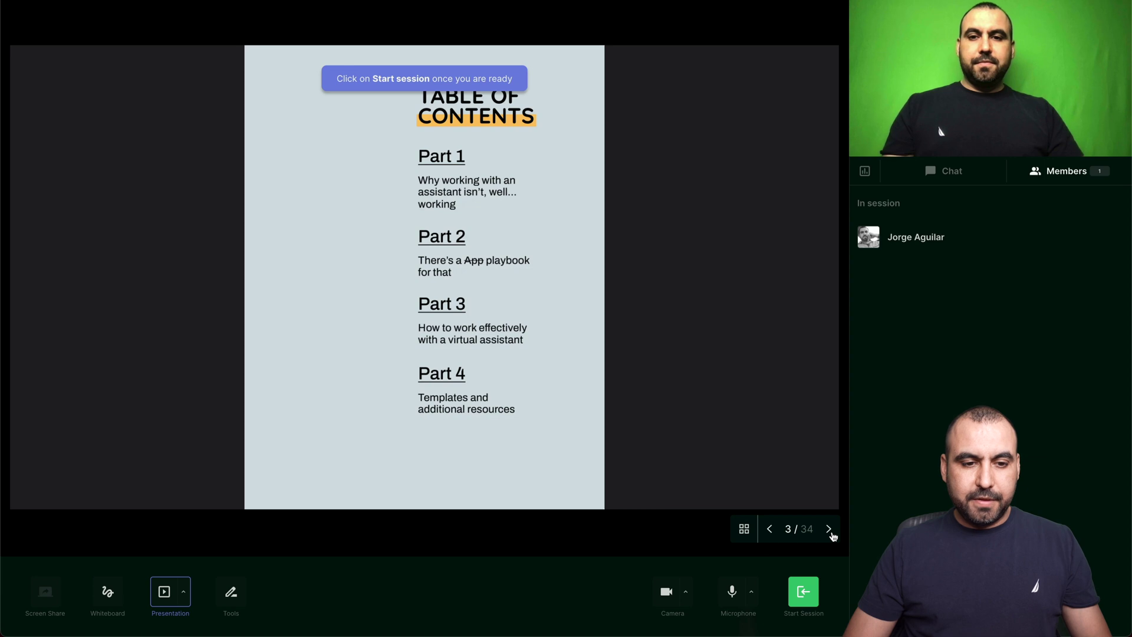
click(829, 529)
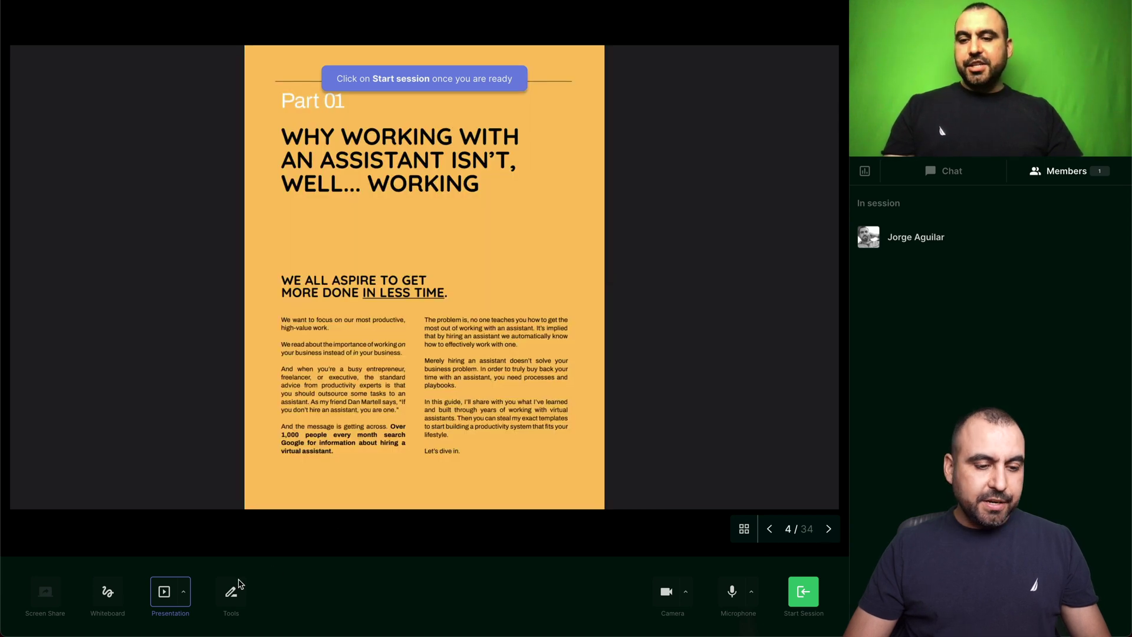
Highlight and box the WE ALL ASPIRE heading, then clear all annotations from the slide
click(229, 598)
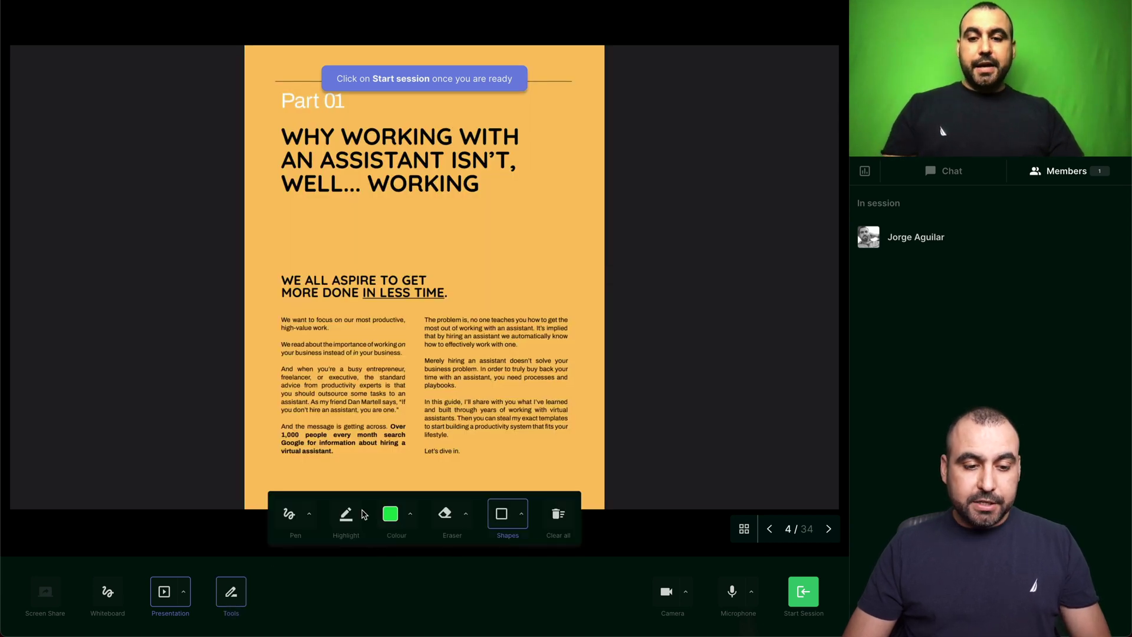
click(345, 516)
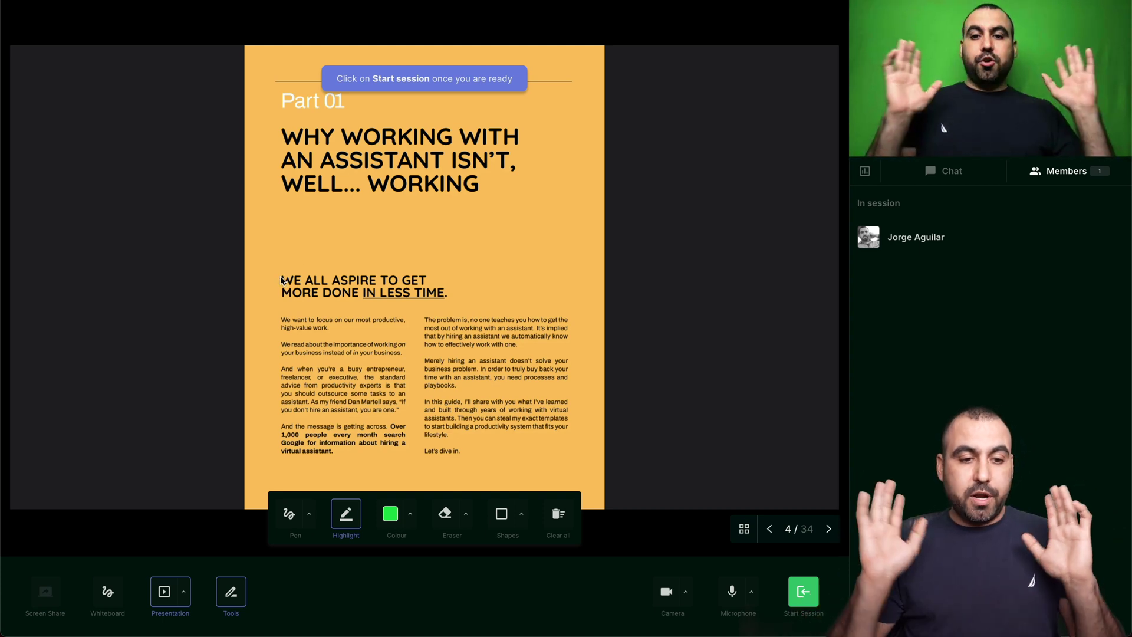
drag(275, 277, 425, 287)
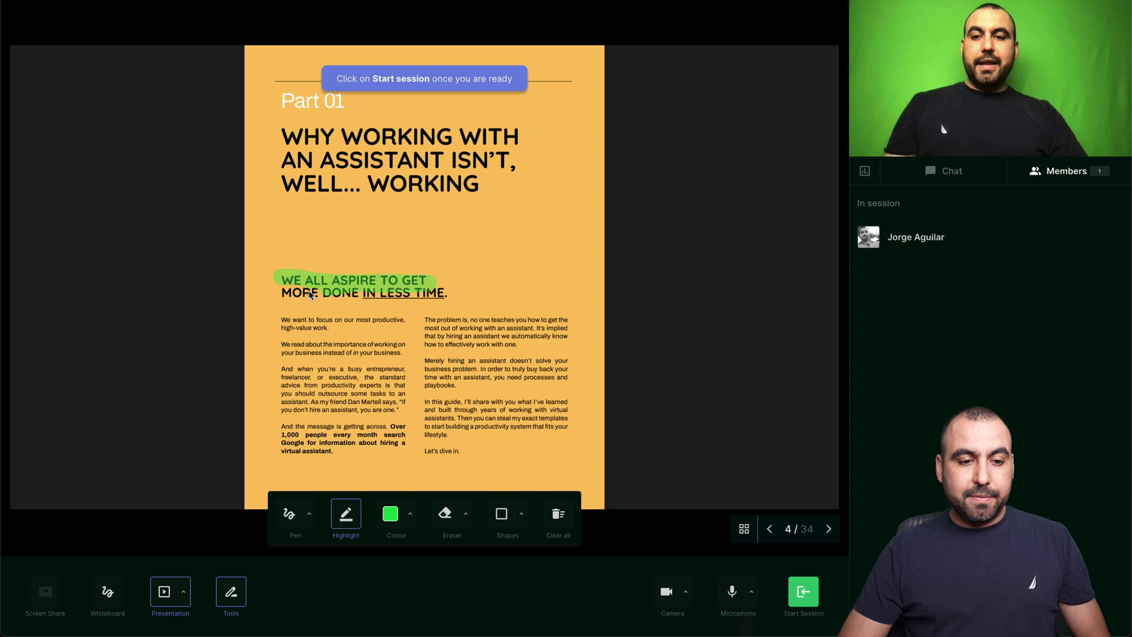
drag(311, 295, 372, 292)
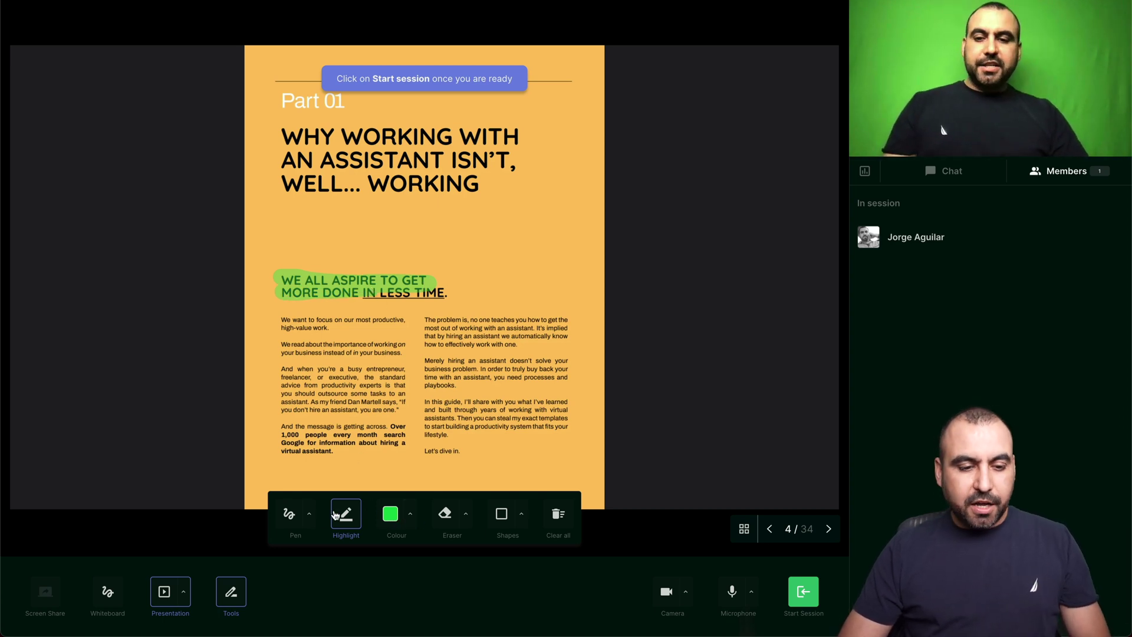
click(289, 512)
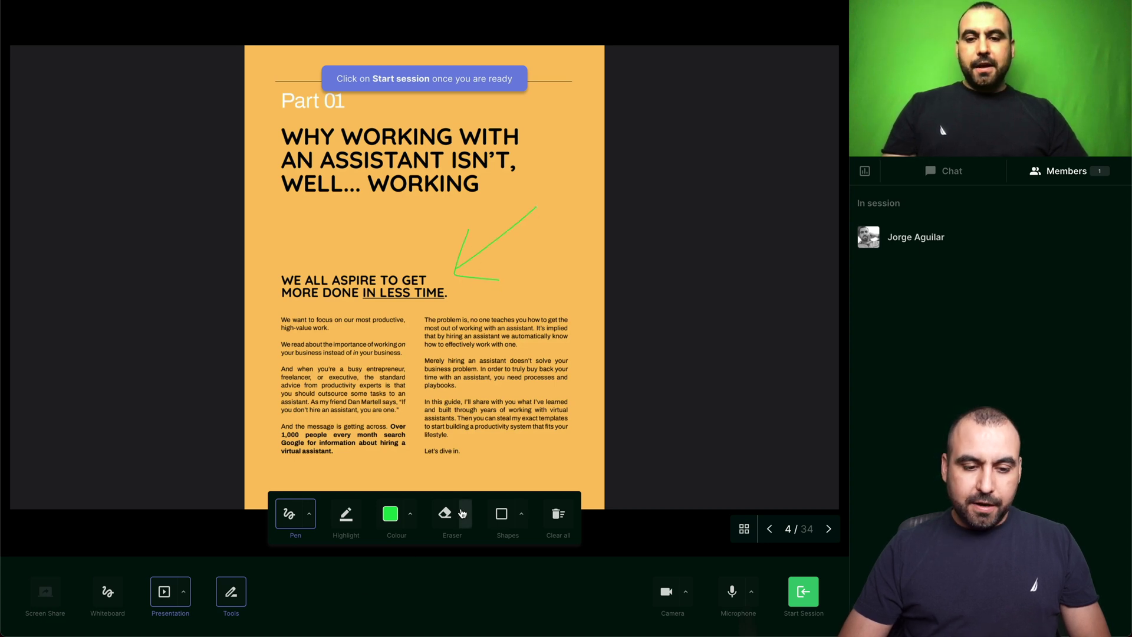
click(503, 515)
drag(261, 256, 501, 313)
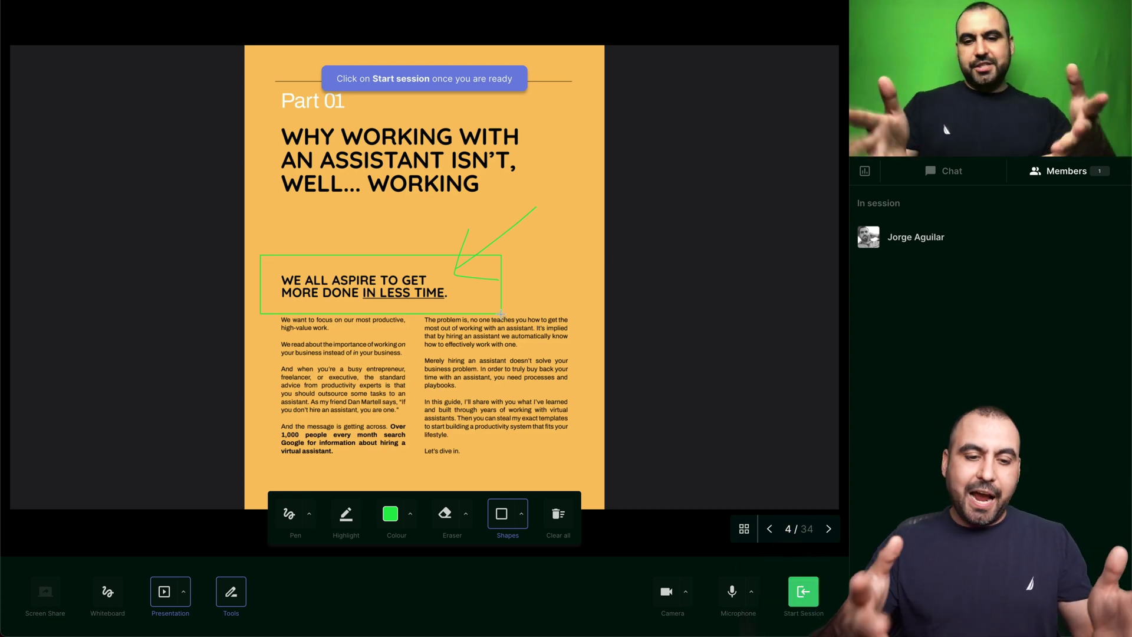
click(560, 518)
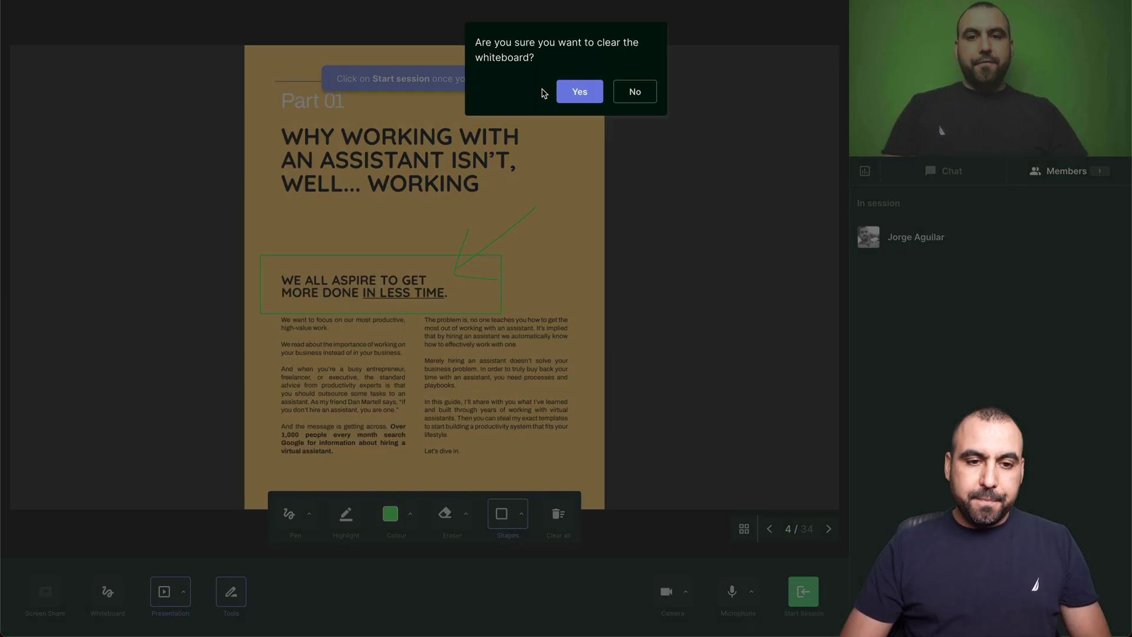
click(575, 101)
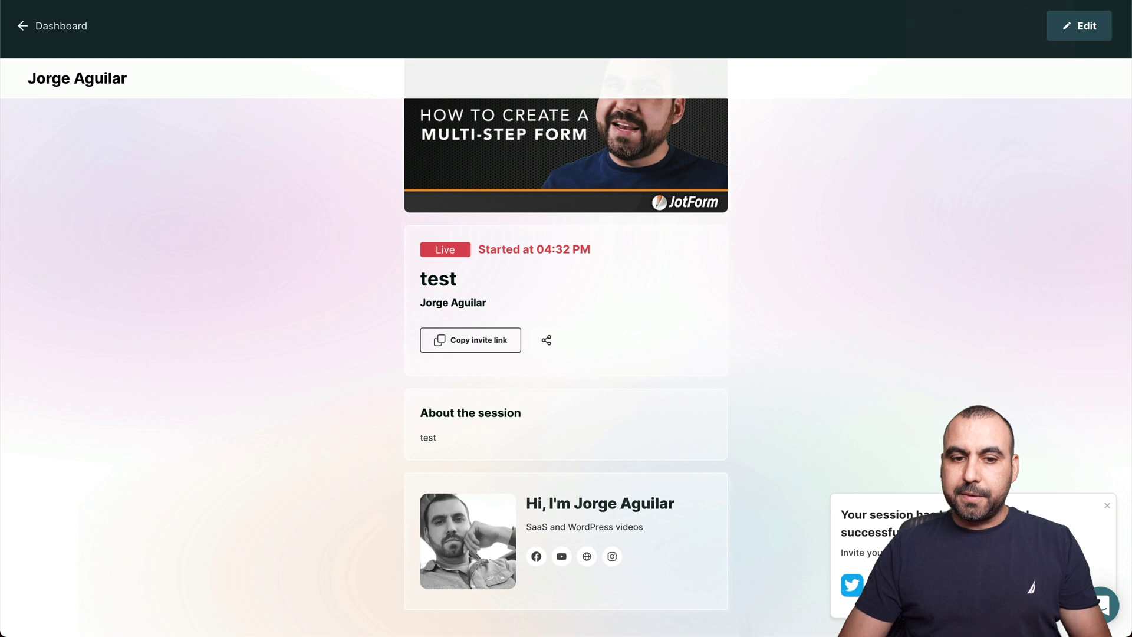
Go back from the live session page to the Home dashboard
click(27, 29)
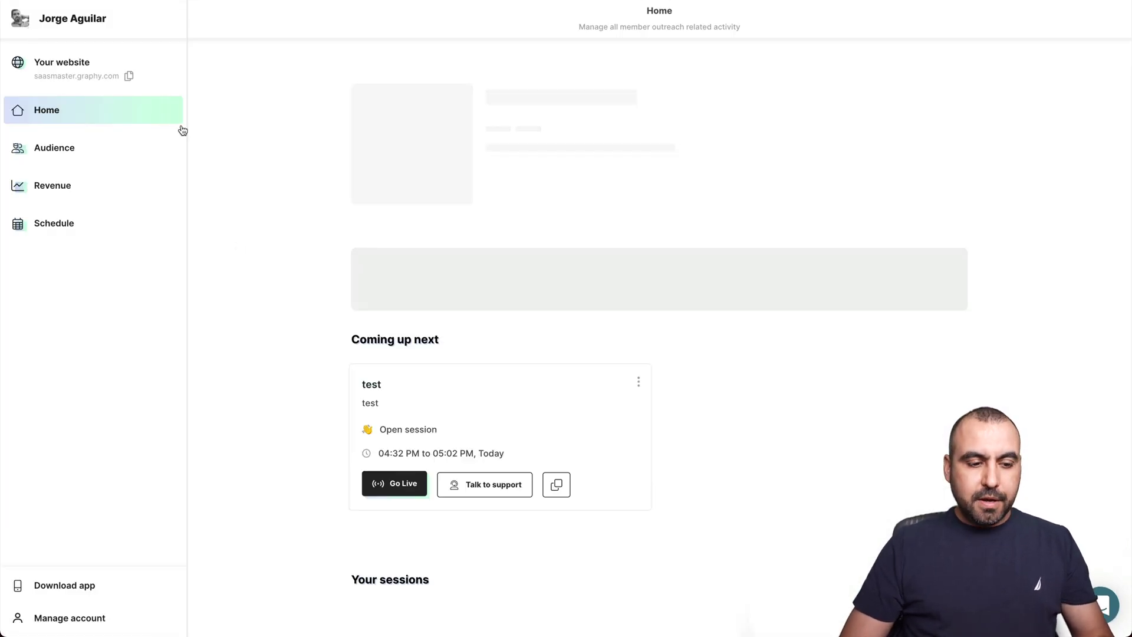